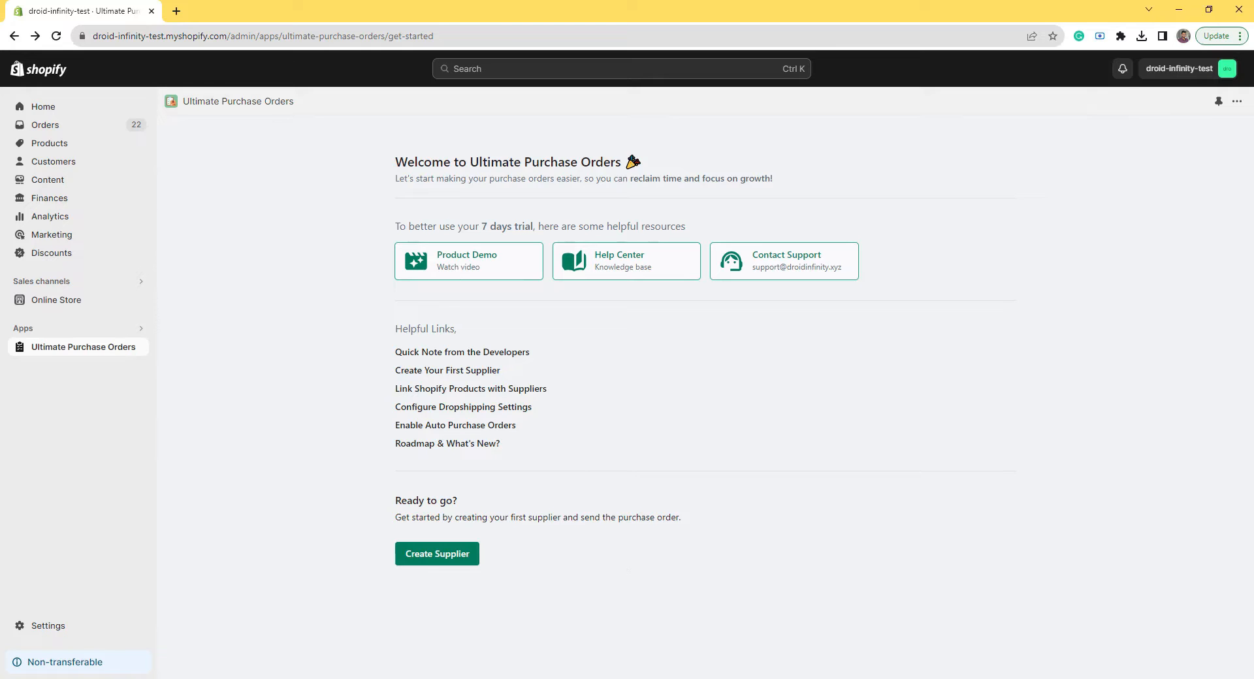
Step: Start a new supplier: company Globex Corp, display name Globex, and the contact person's name
left_click(446, 554)
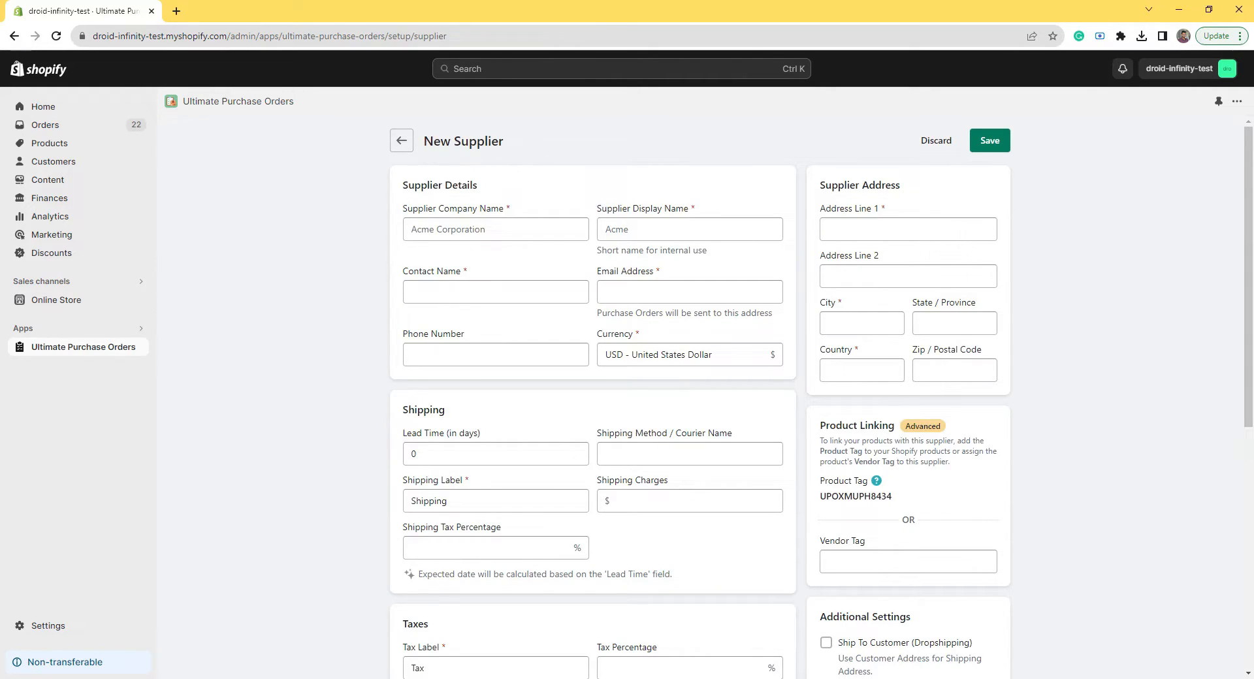
left_click(470, 229)
type("Globex Corp")
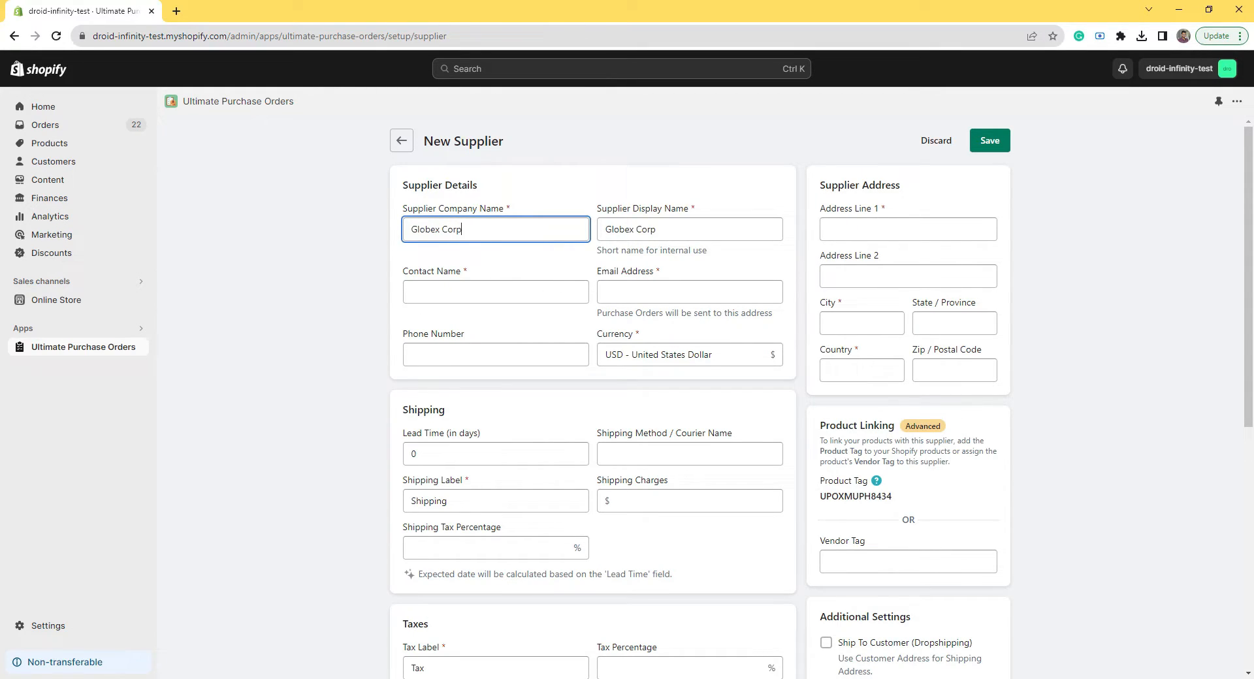
double_click(646, 230)
key("BackSpace")
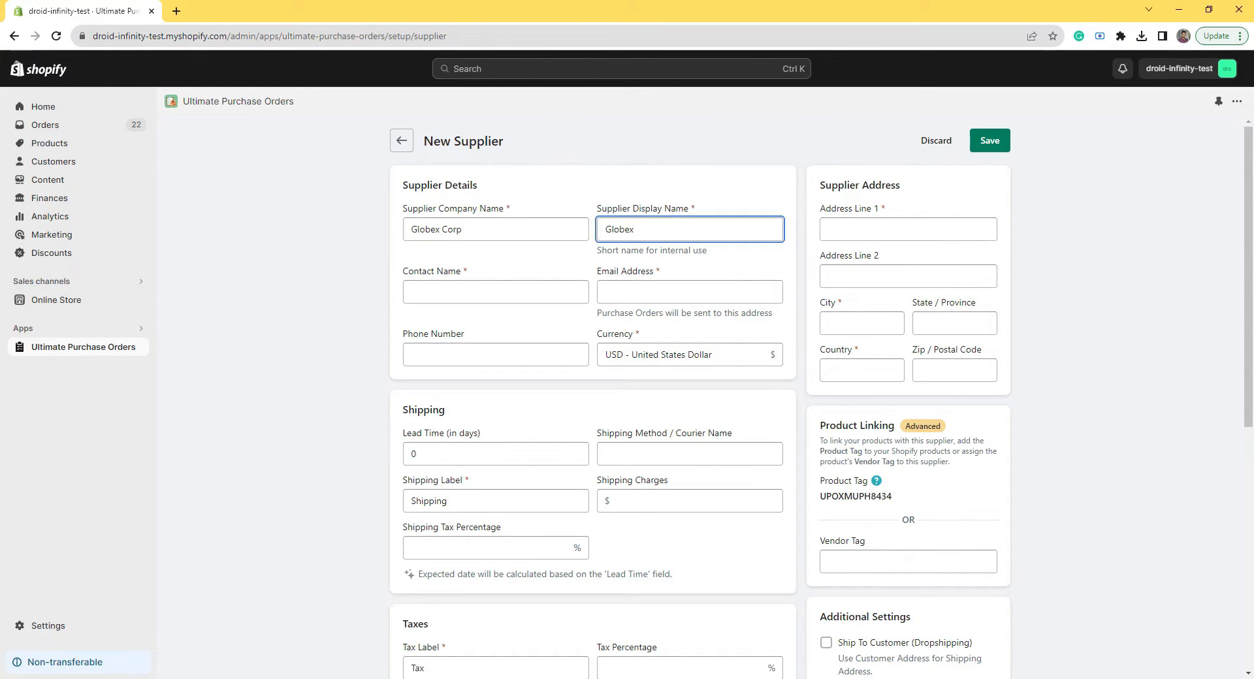
key("Tab")
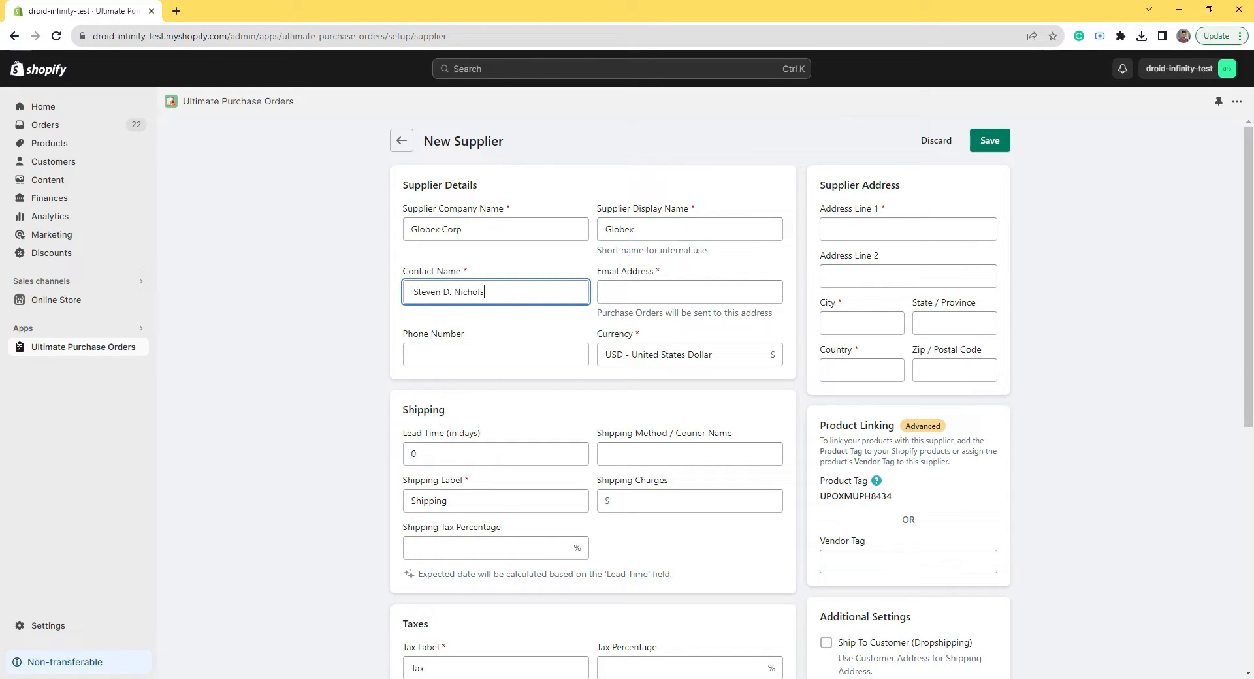
Step: Enter the supplier's order e-mail address and keep US Dollar as its currency
key("alt+Tab")
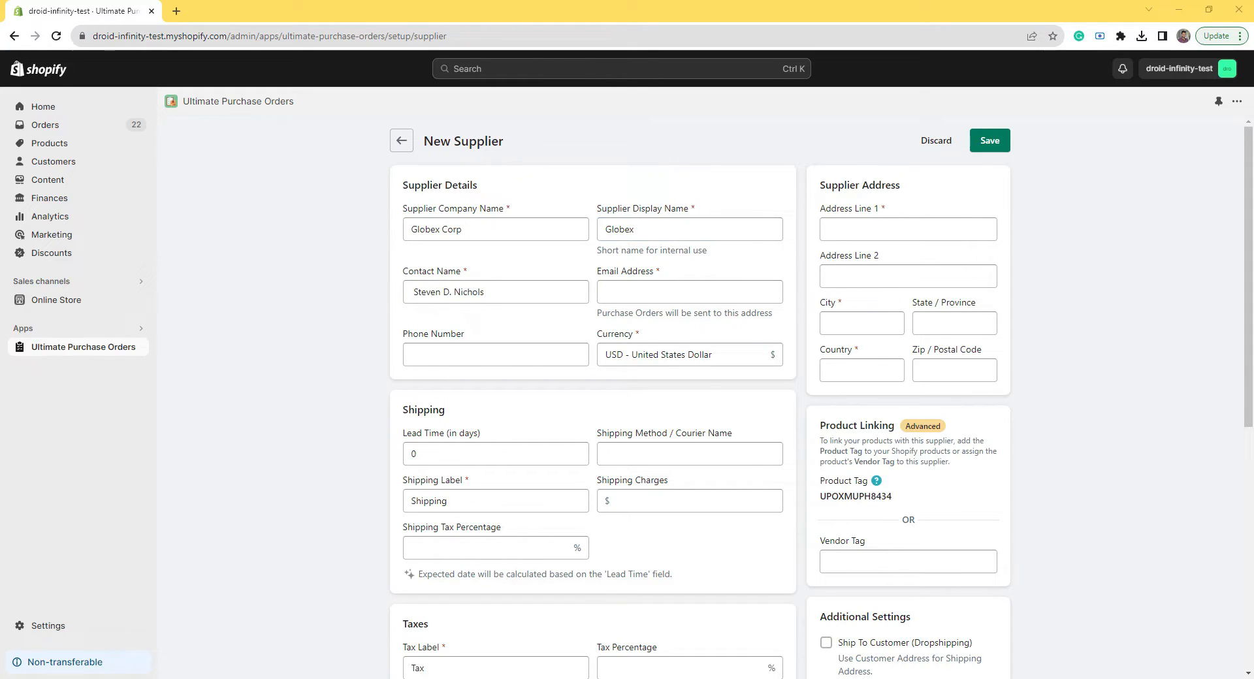
key("alt+Tab")
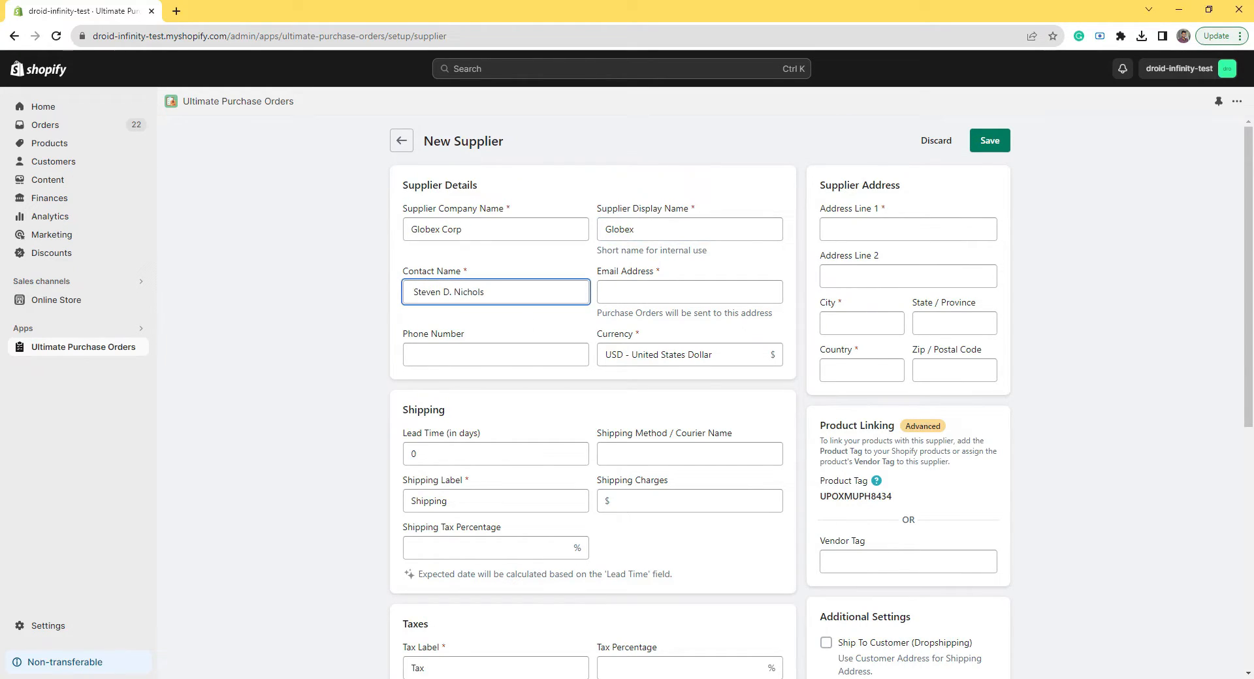
key("Tab")
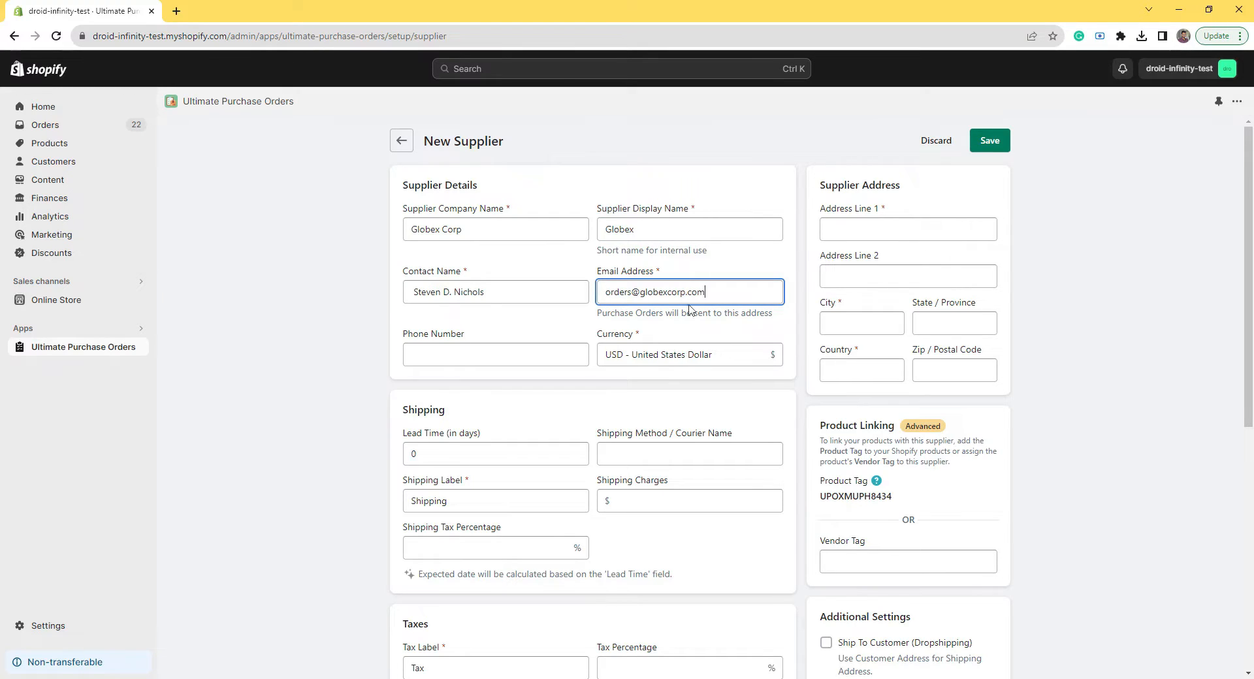
left_click(786, 320)
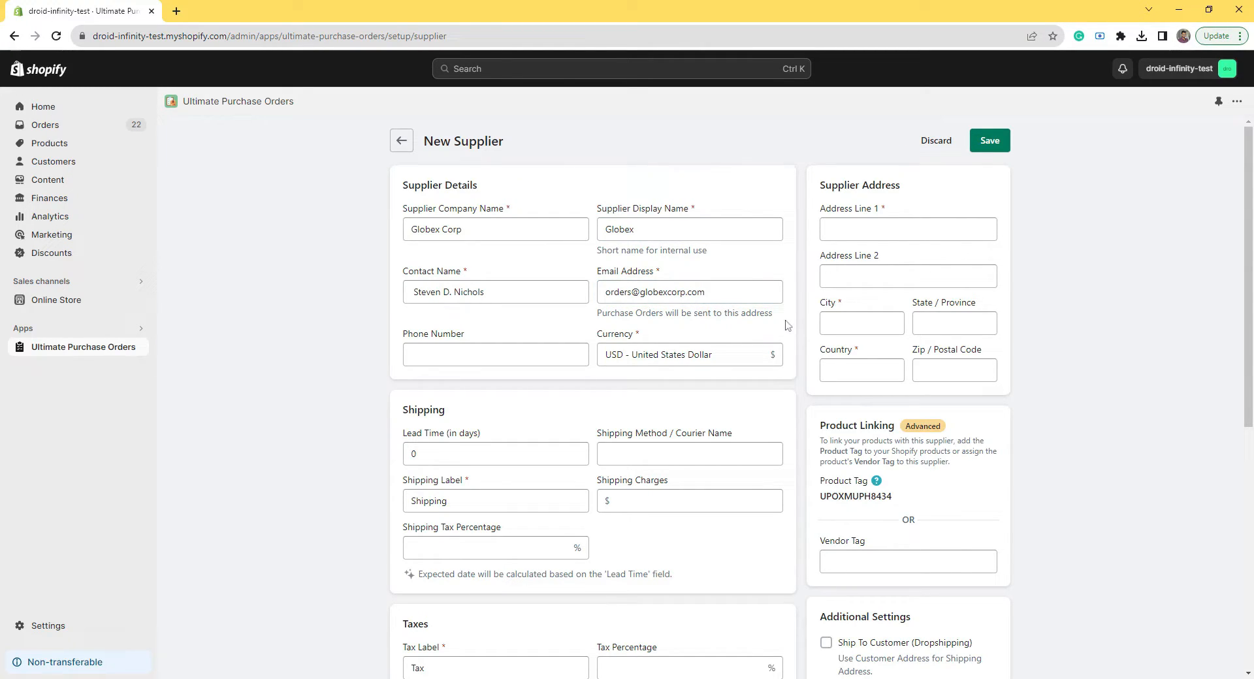
key("alt+Tab")
left_click(762, 350)
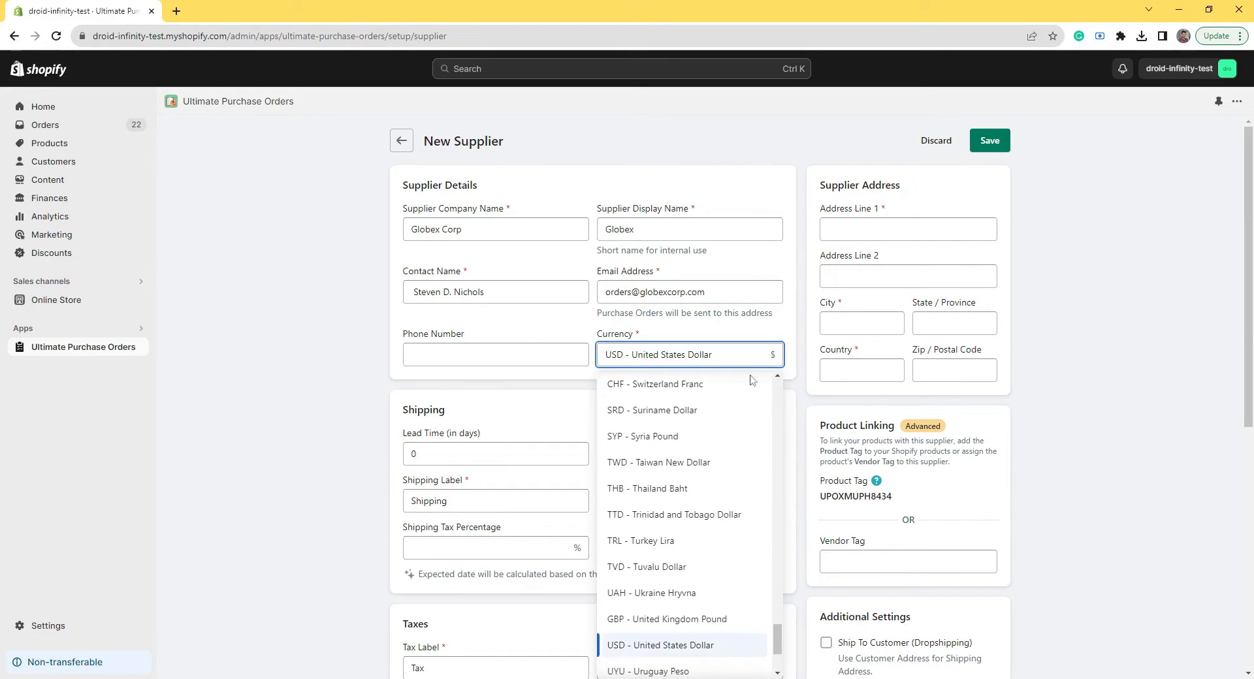
left_click(779, 338)
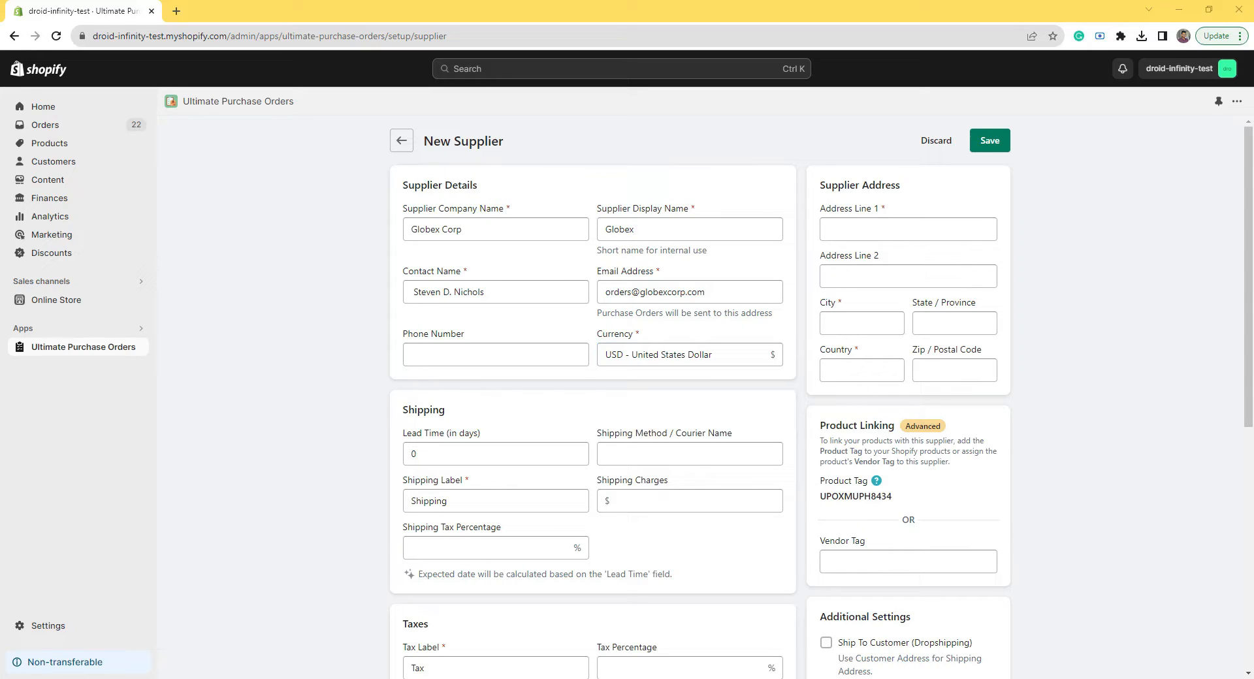
Step: Paste in the supplier's street address and city
key("alt+Tab")
left_click(836, 230)
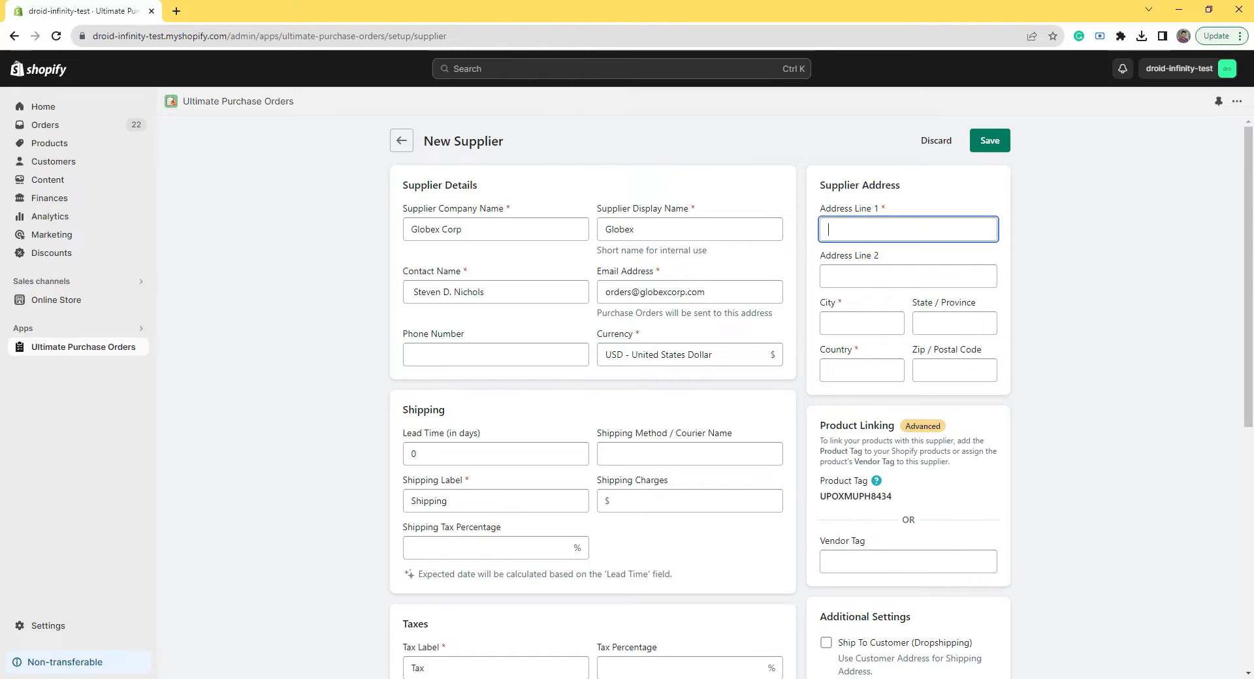
key("alt+Tab")
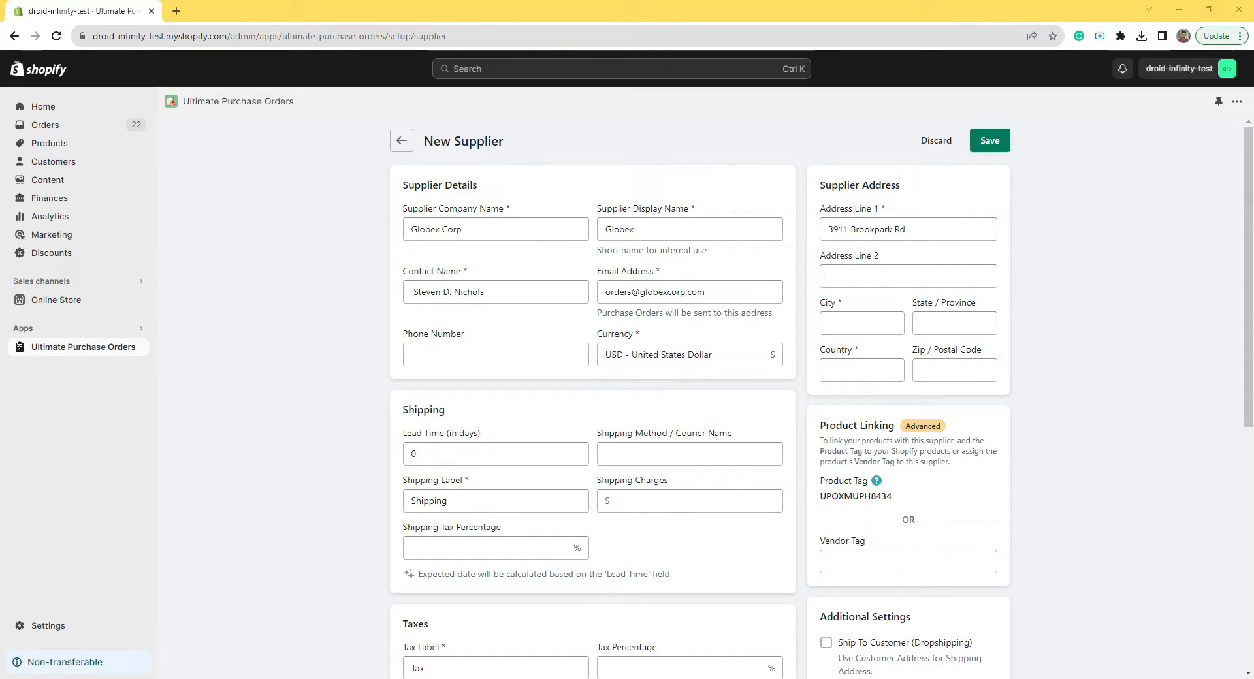
key("alt+Tab")
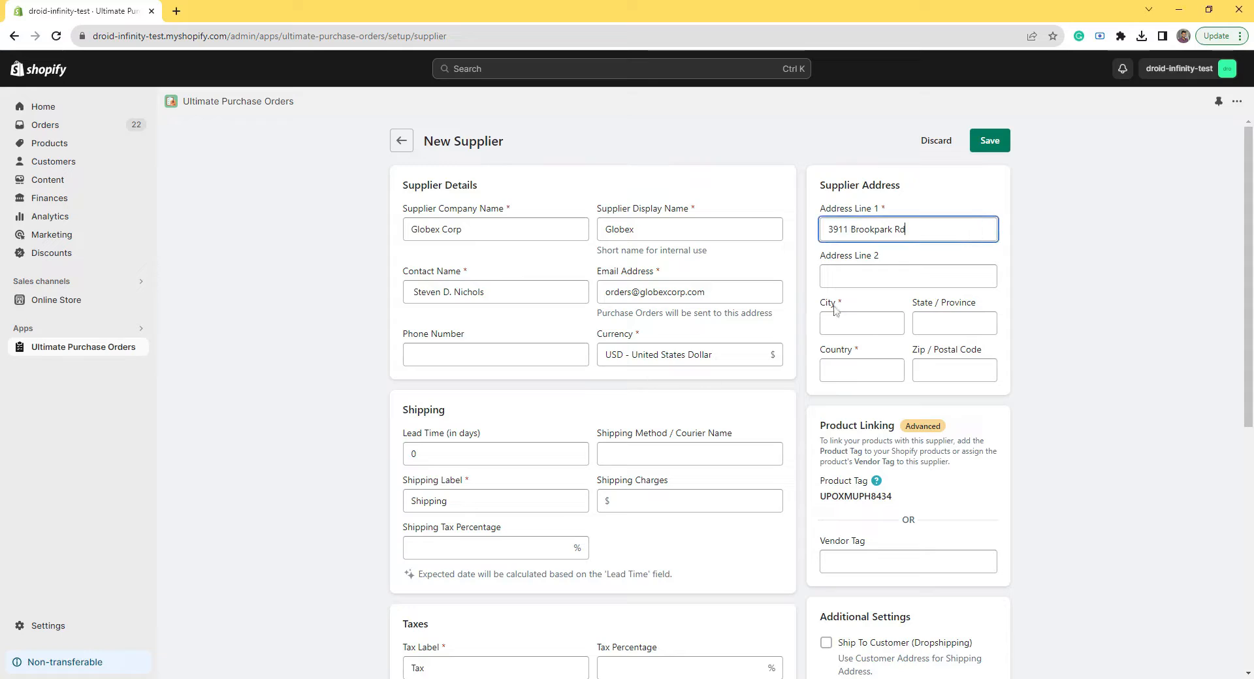
left_click(837, 320)
type("Cleveland")
Step: Enter state Ohio, country USA and the zip code for the supplier
key("Tab")
type("Oh")
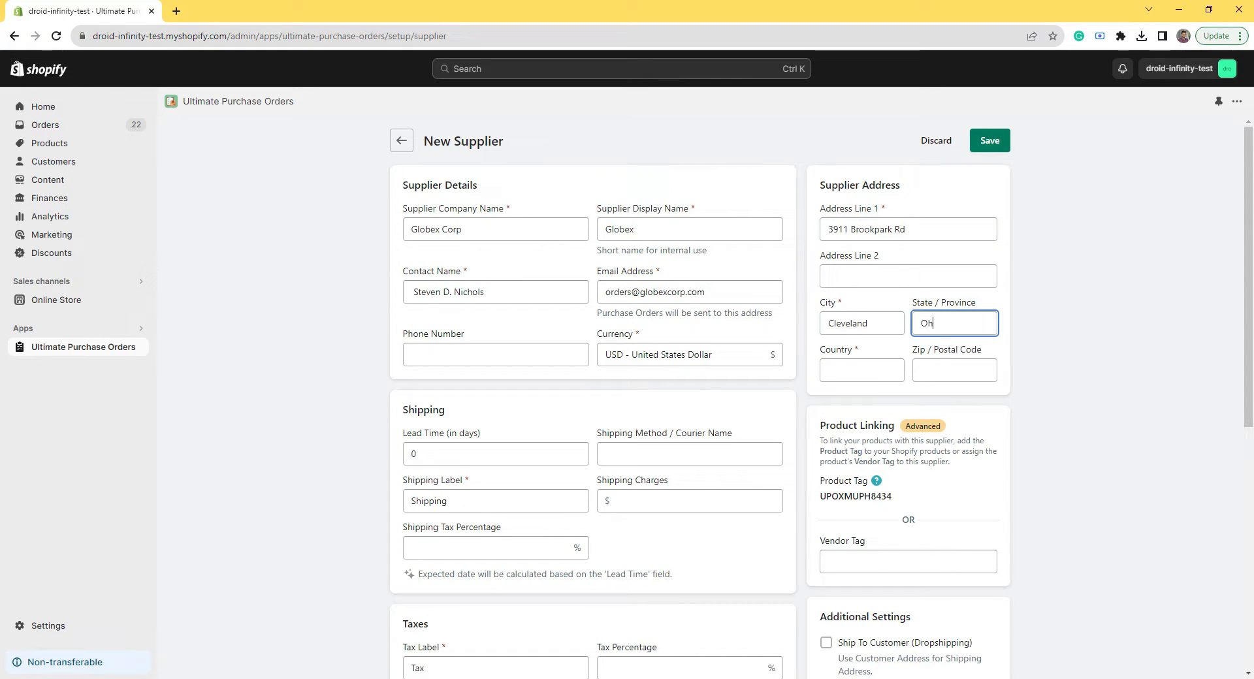
type("io")
key("Tab")
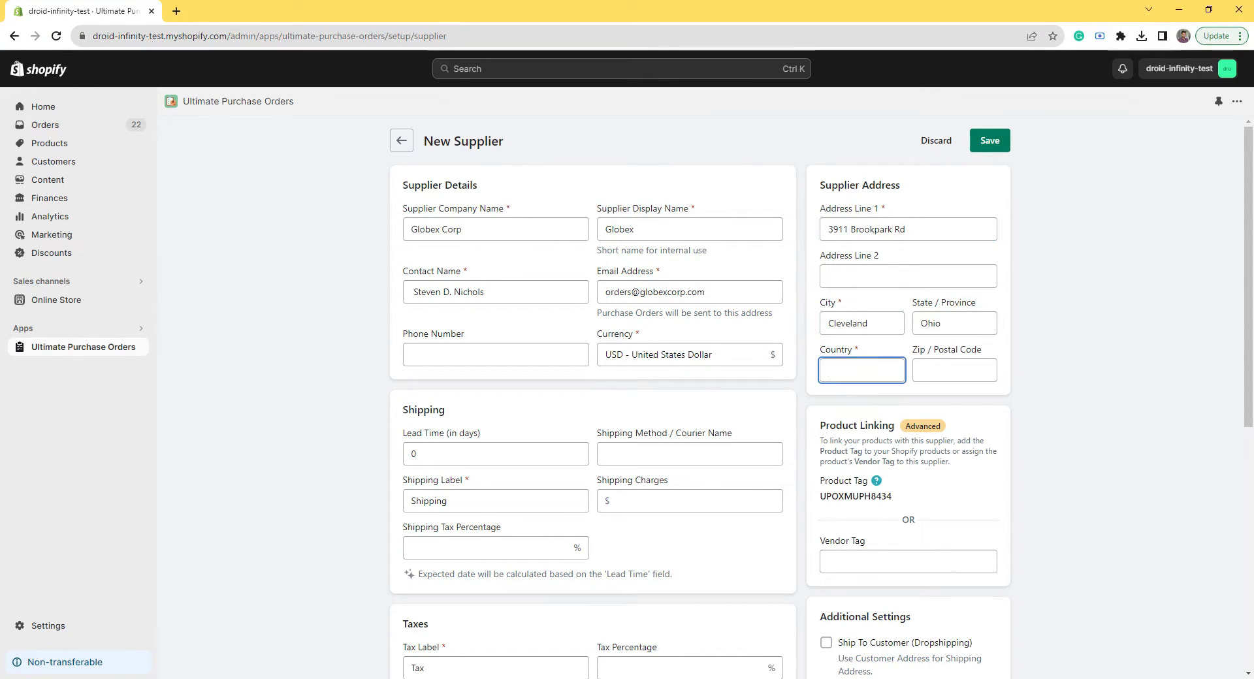
type("USA")
key("Tab")
type("44134")
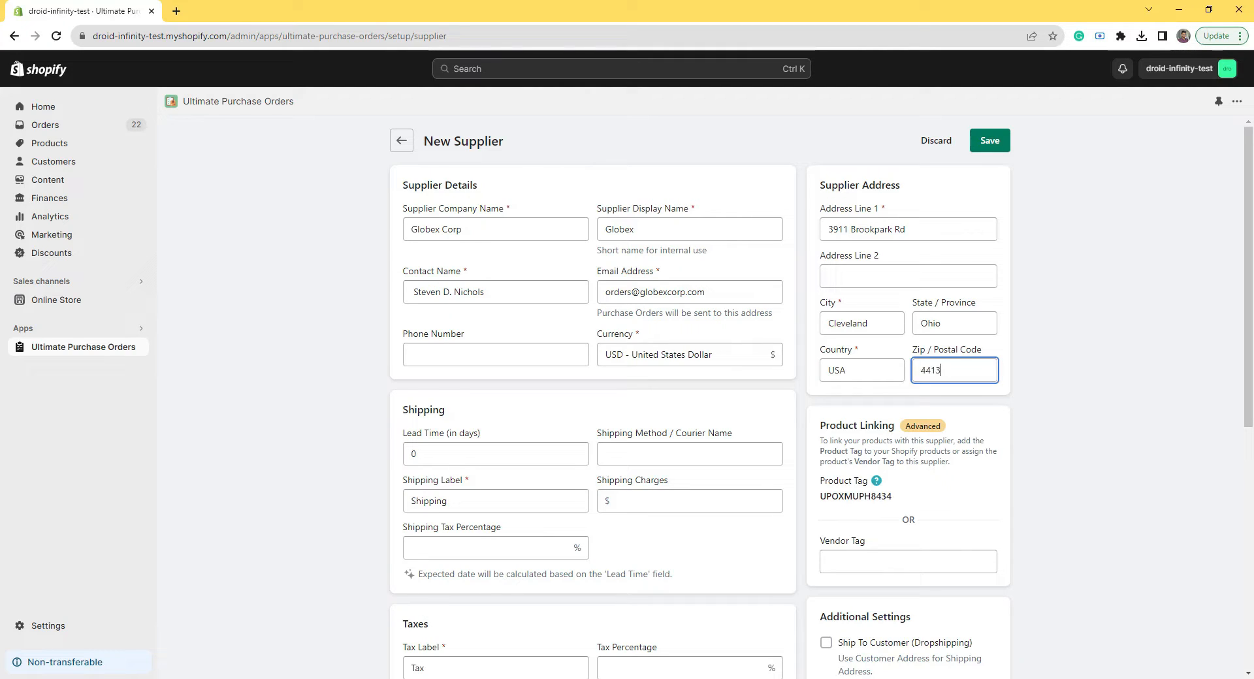
left_click(1049, 330)
scroll(1241, 350, "down", 3)
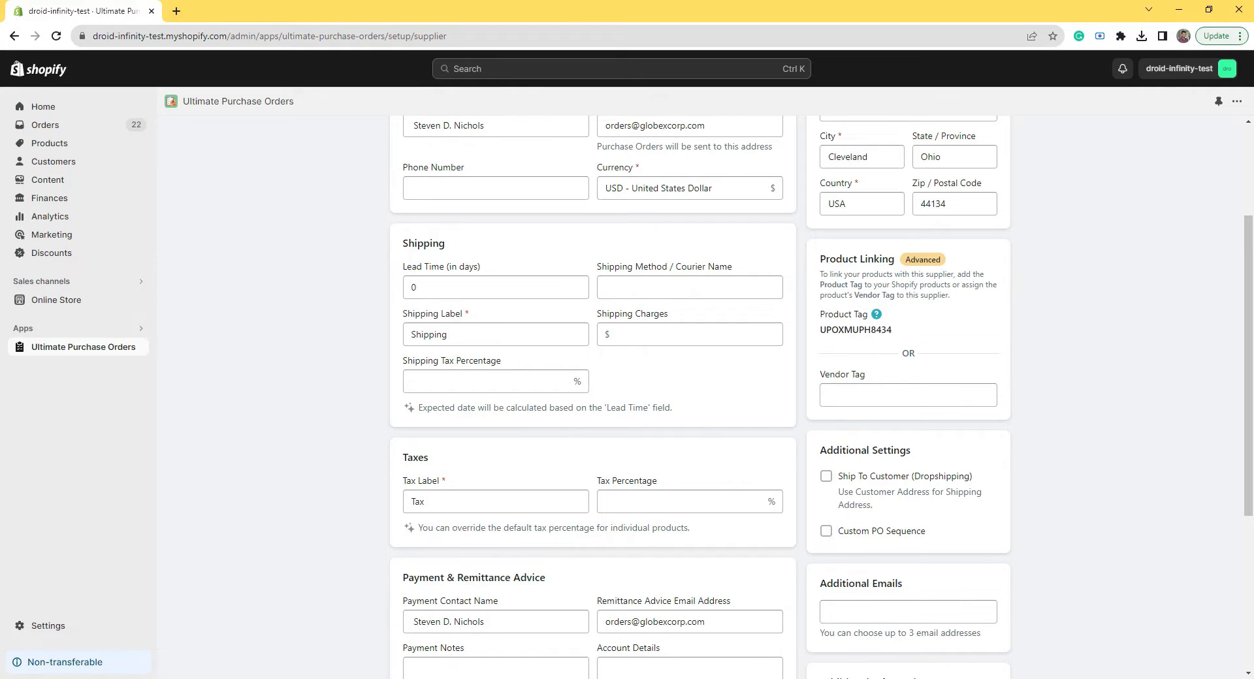
Step: Give the supplier the vendor tag Globex Corp and check the generated product tag
left_click(853, 395)
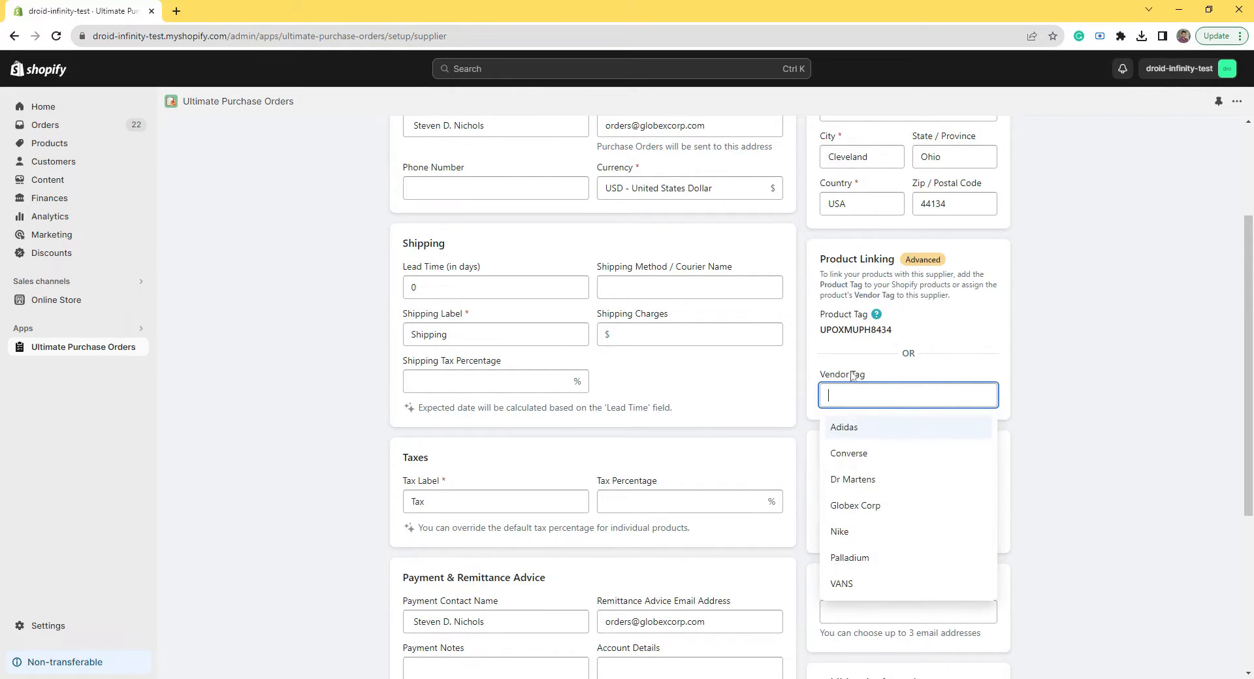
left_click(841, 509)
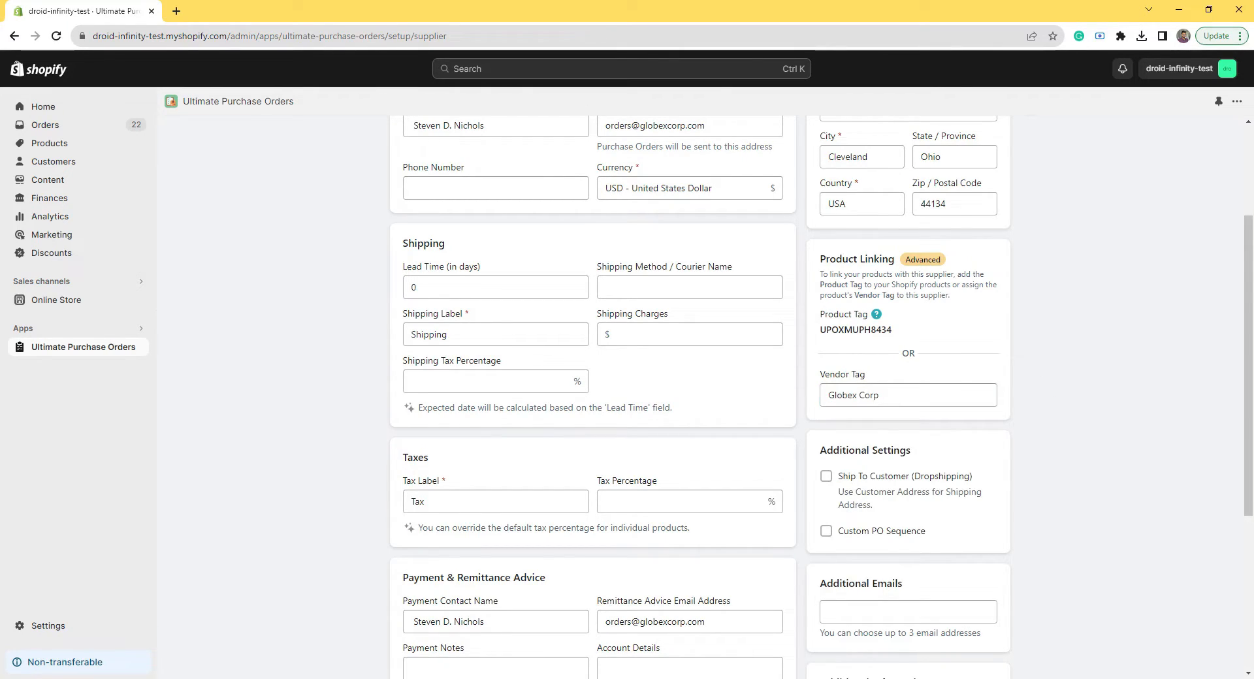
double_click(857, 330)
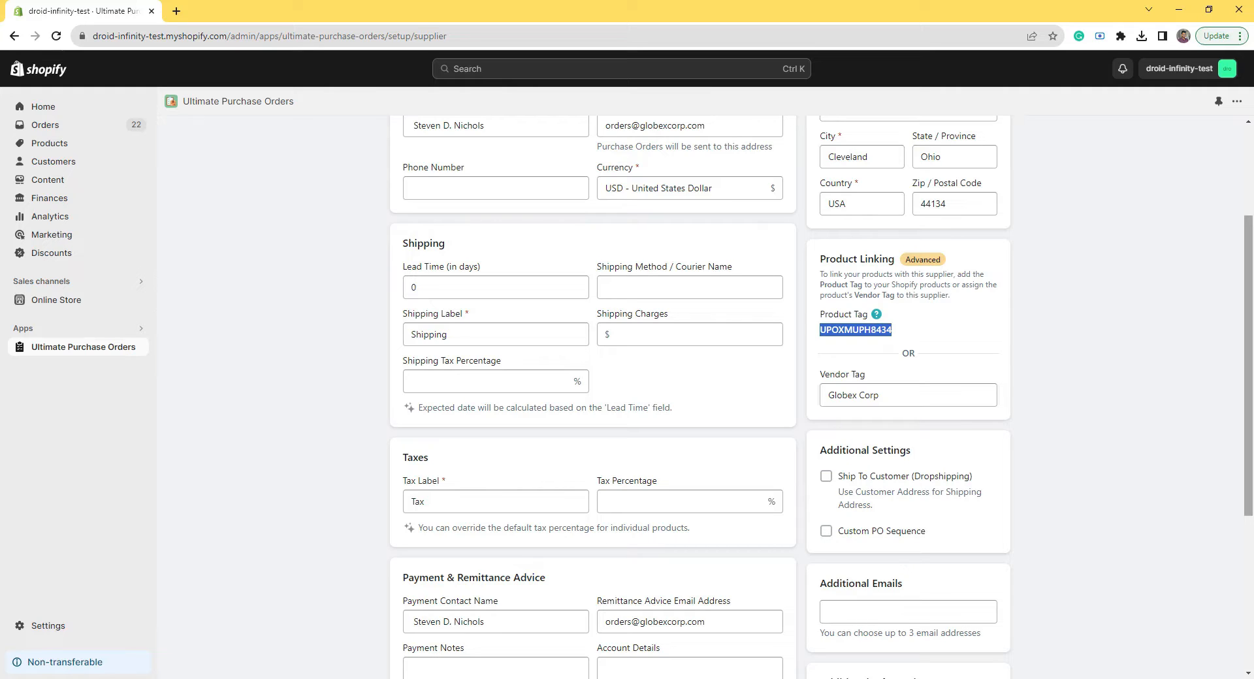
scroll(669, 364, "down", 2)
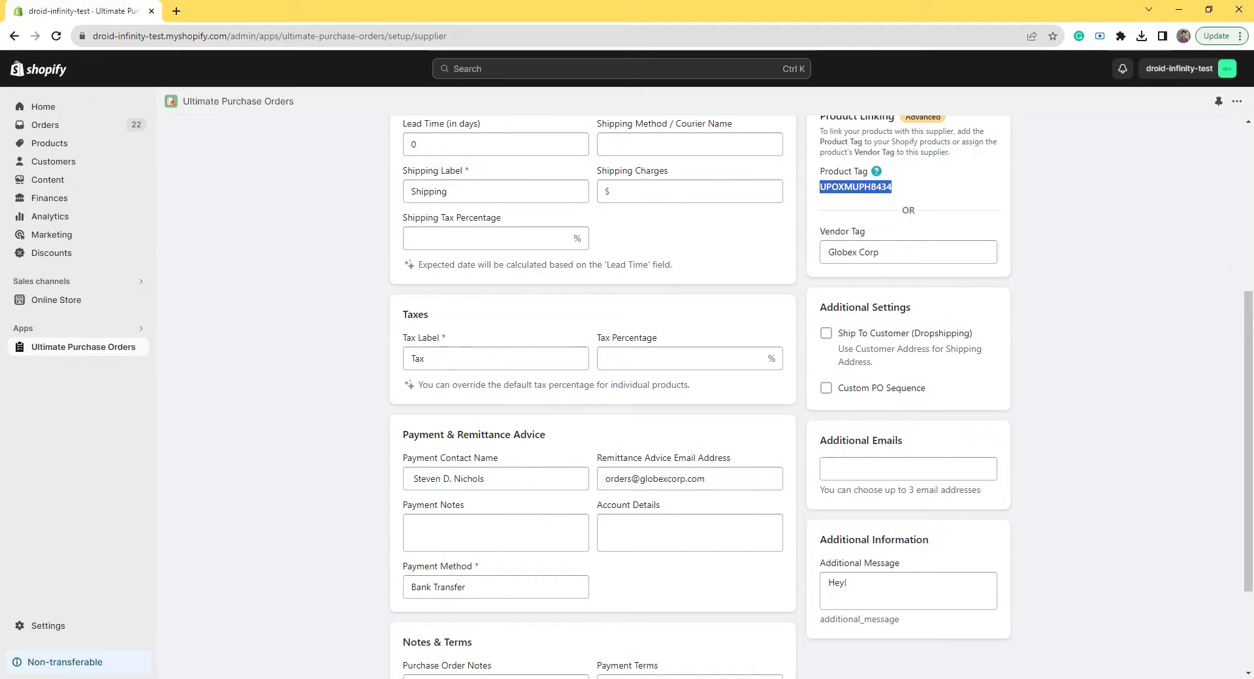
Step: Review the Shipping and Tax labels, shipping method, PO notes, payment and shipping terms fields
double_click(446, 191)
double_click(419, 359)
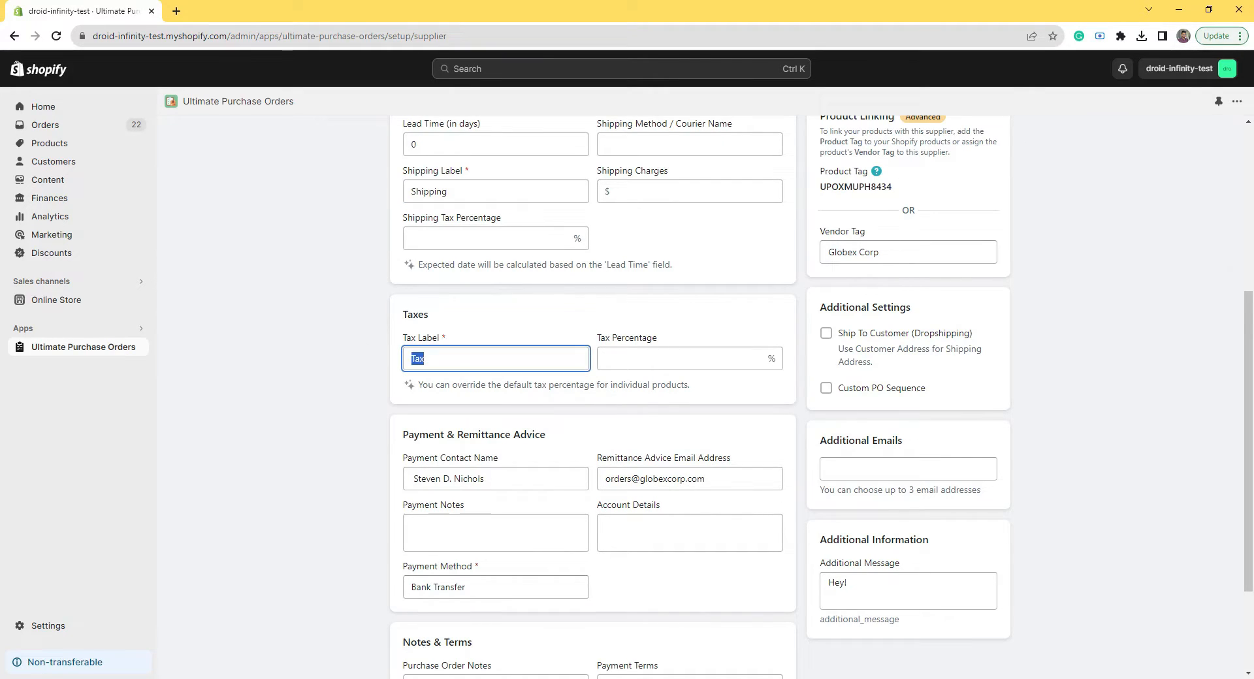
left_click(661, 145)
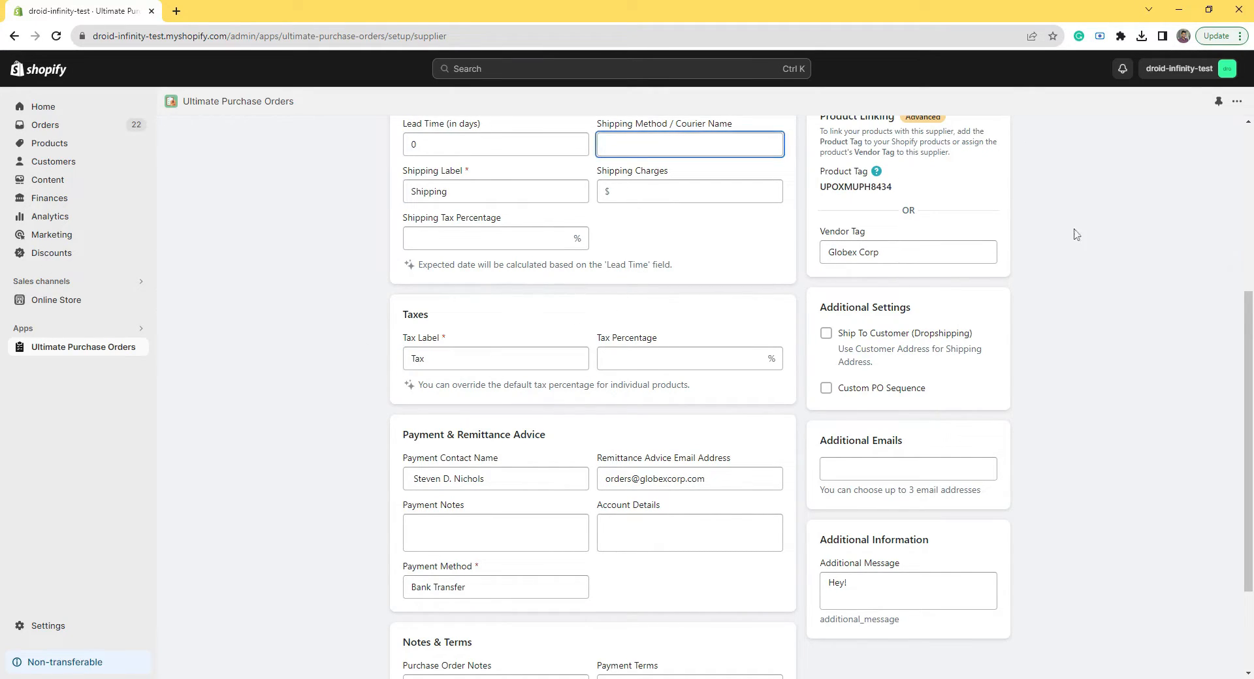
left_click_drag(1248, 320, 1248, 398)
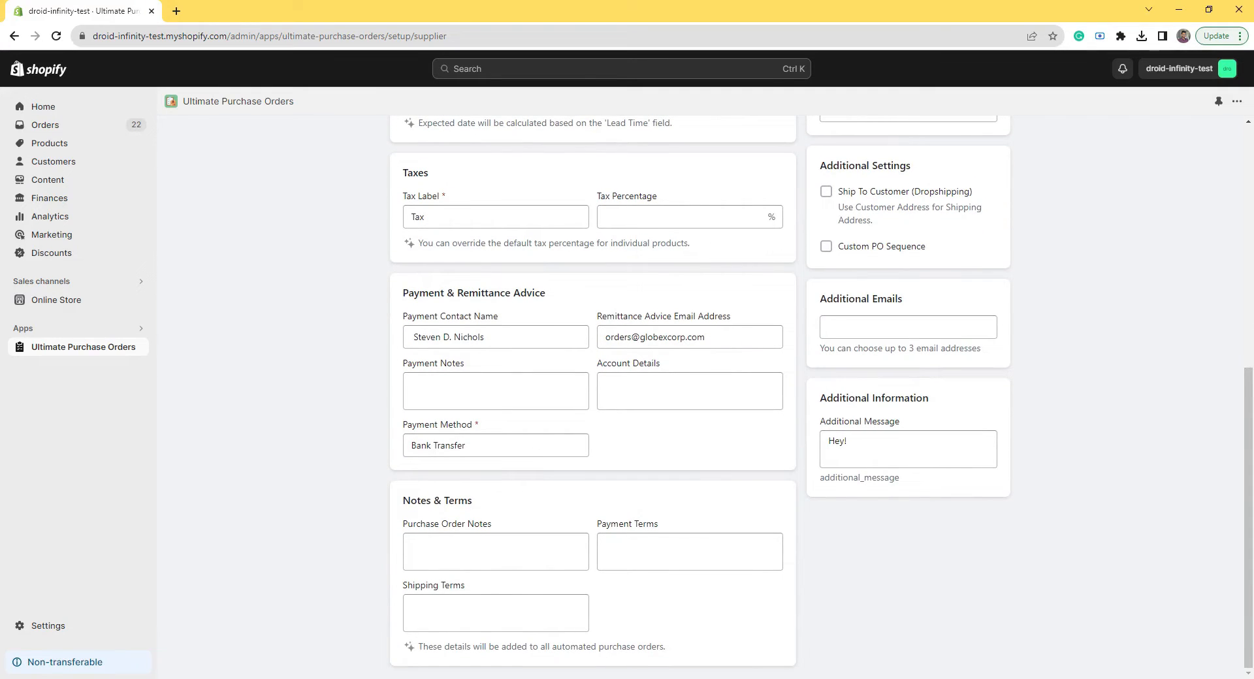
left_click(506, 551)
left_click(671, 541)
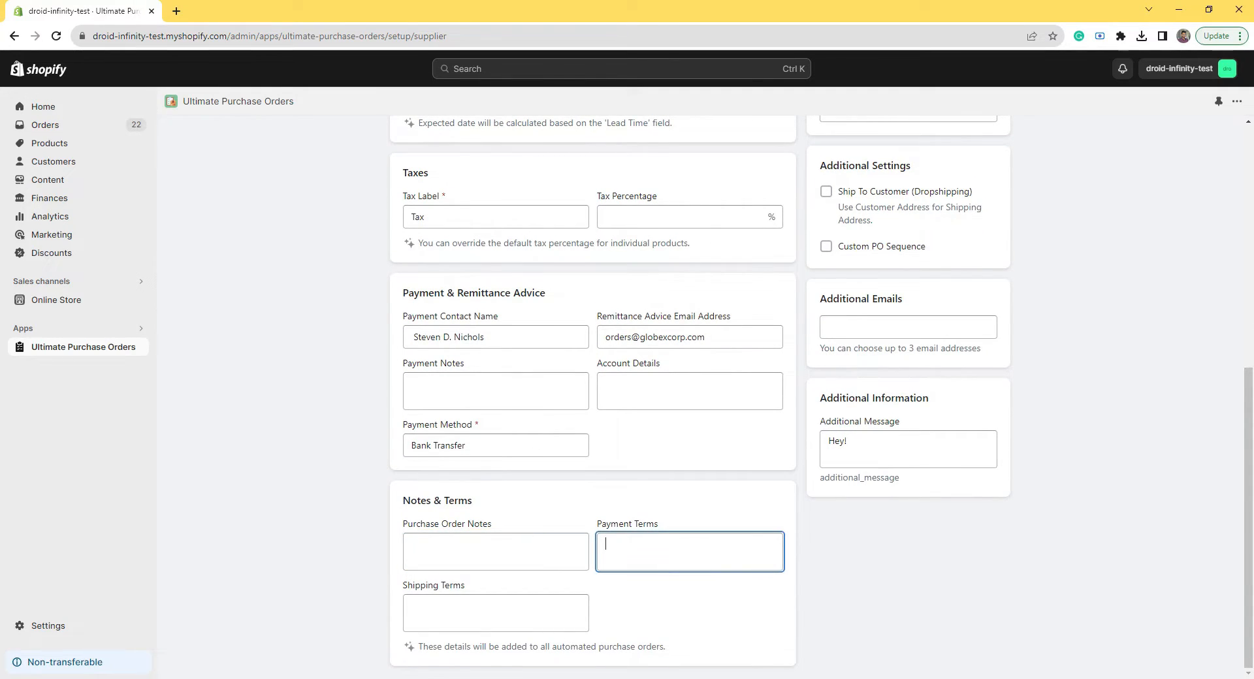
left_click(458, 597)
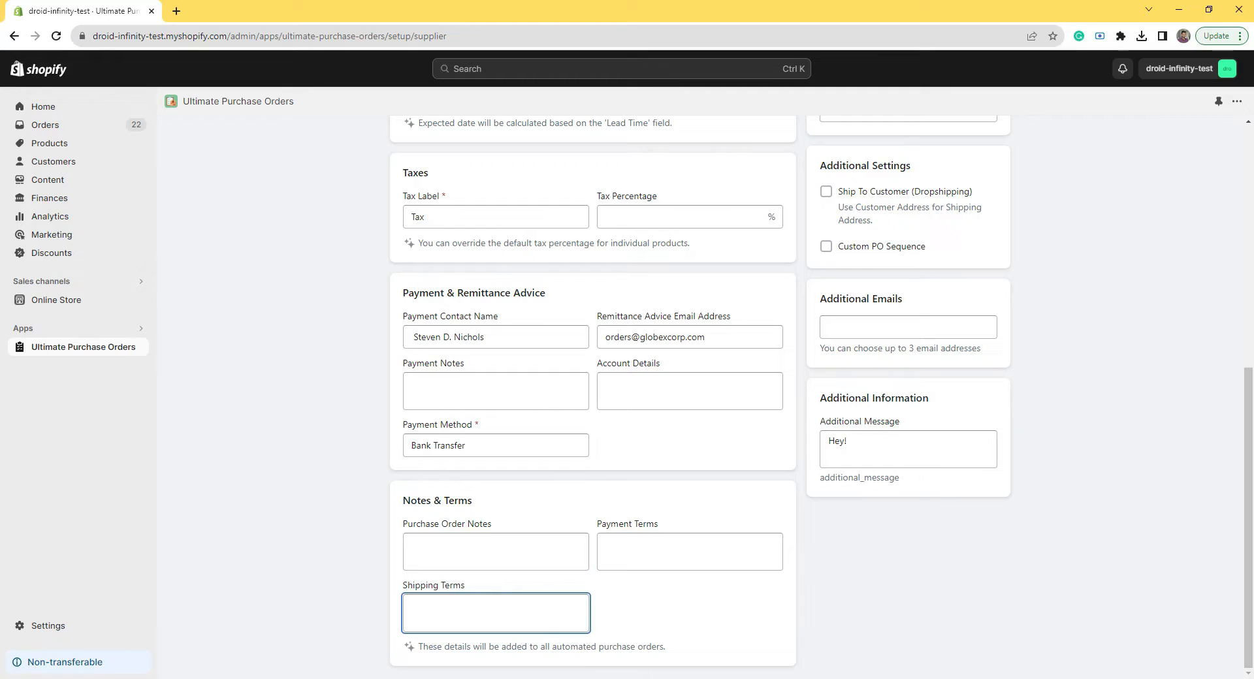
left_click_drag(1249, 564, 1249, 400)
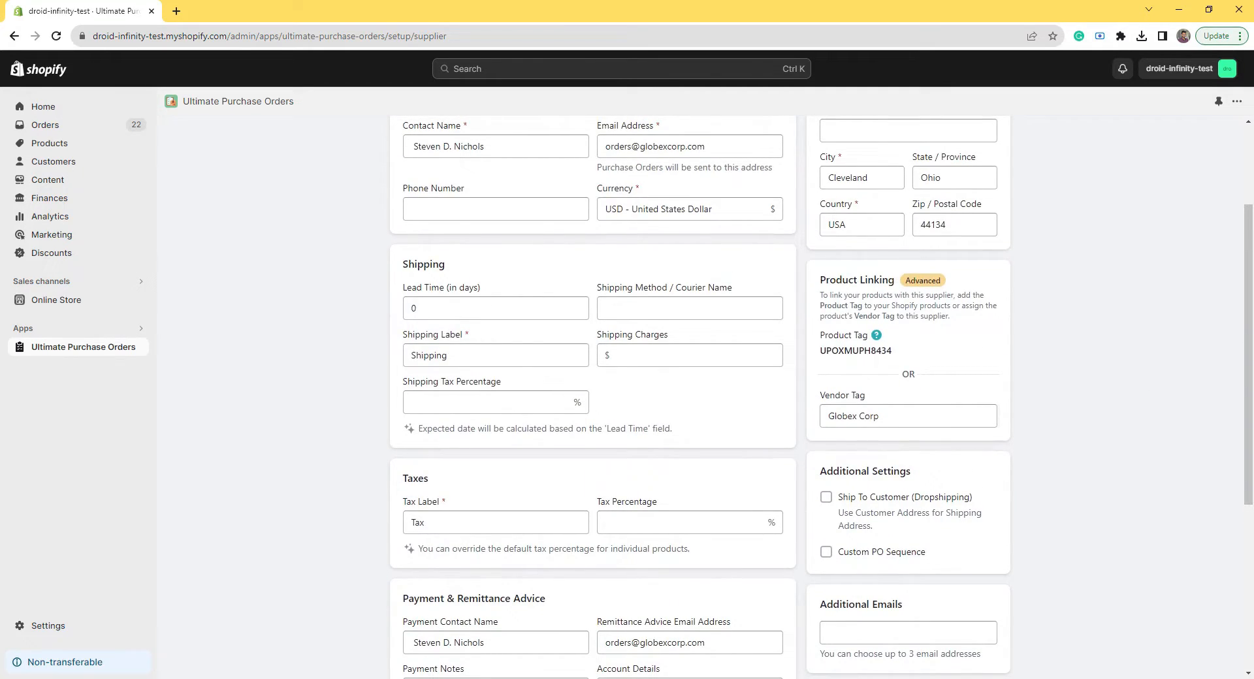
Step: Set the Globex supplier's lead time to 10 days
left_click(413, 308)
double_click(414, 308)
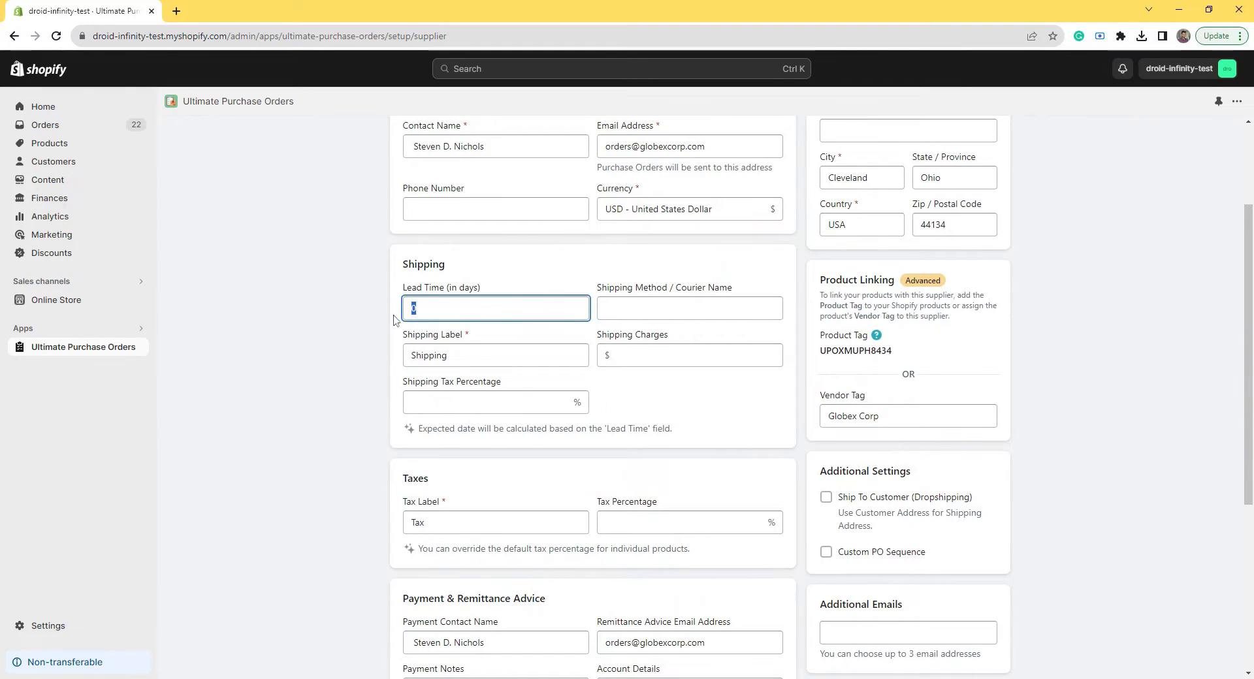
type("10")
left_click(691, 412)
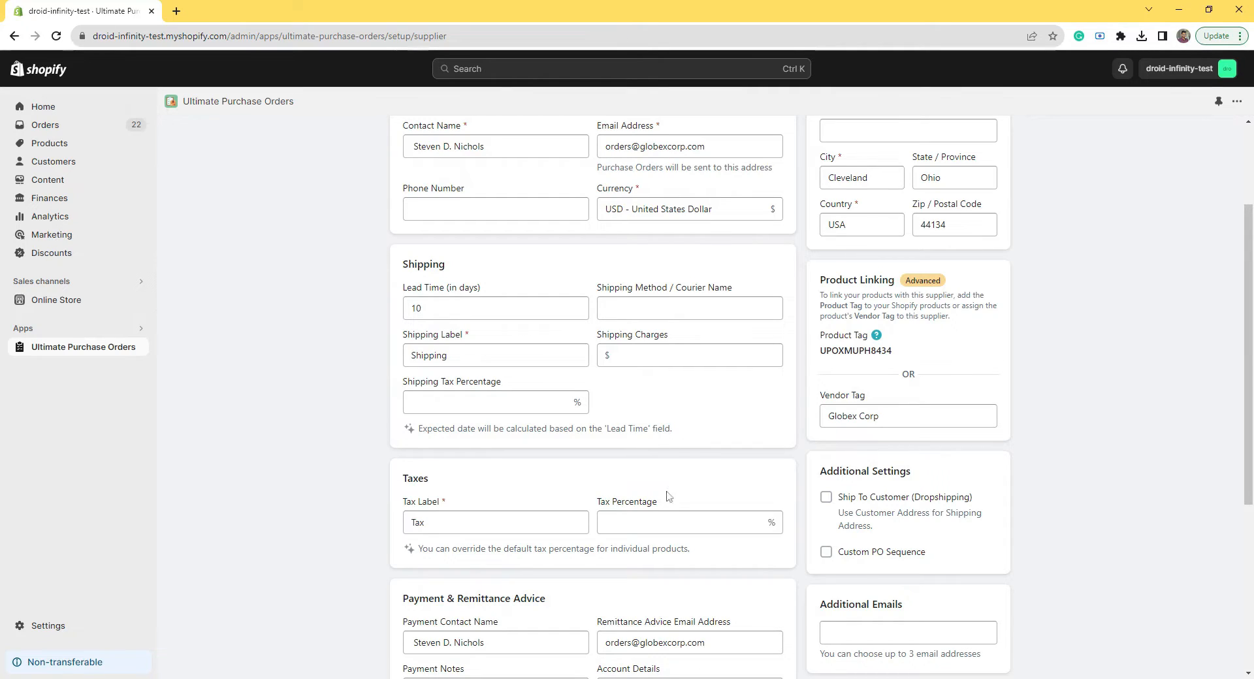
Step: Set the tax percentage to 12% and shipping charges to $25
left_click(605, 522)
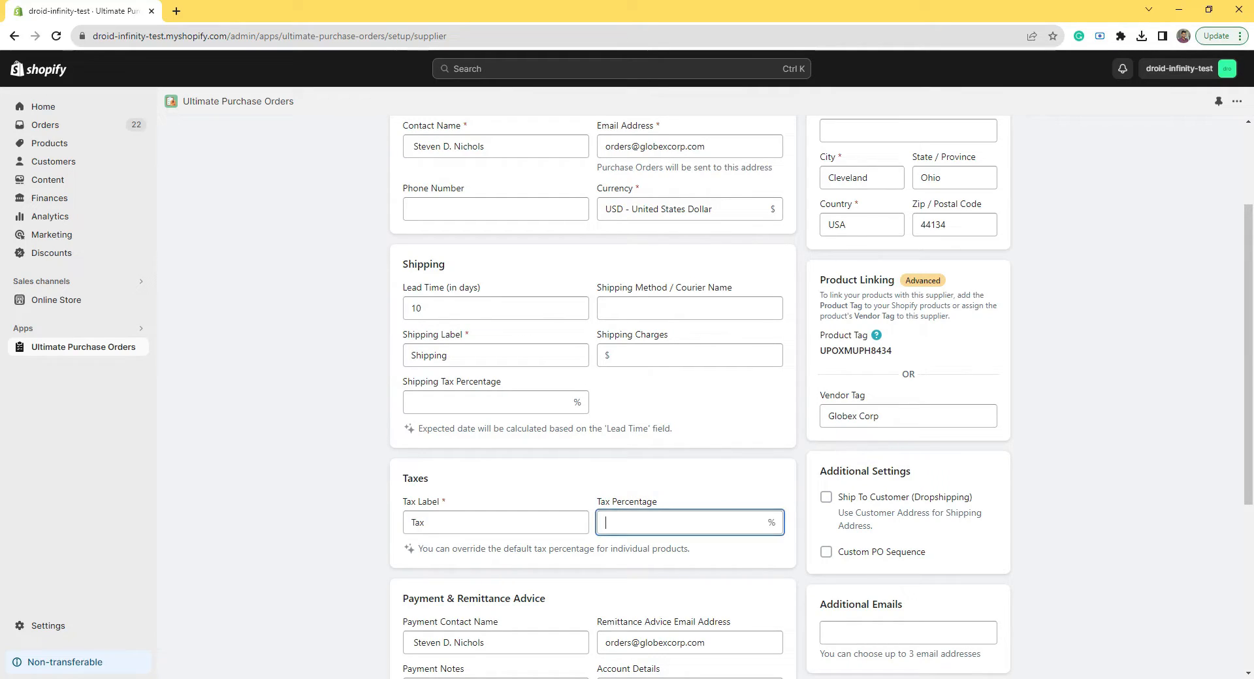
type("12")
left_click(670, 409)
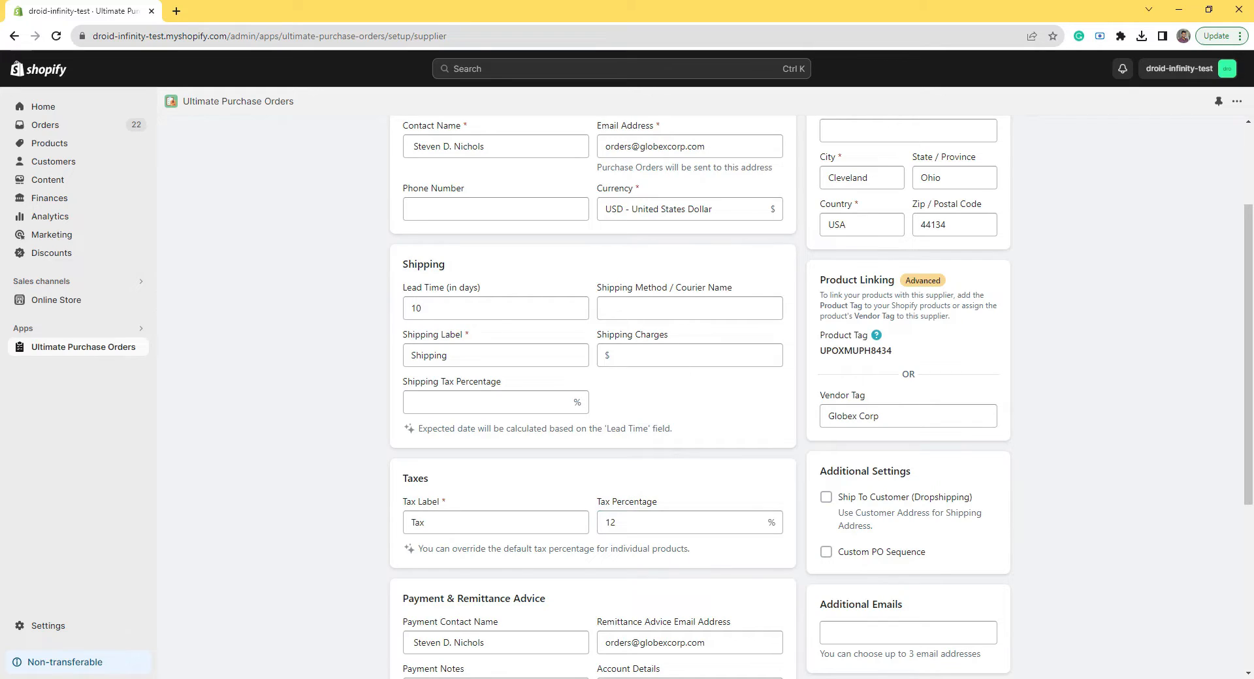
left_click(690, 356)
type("25")
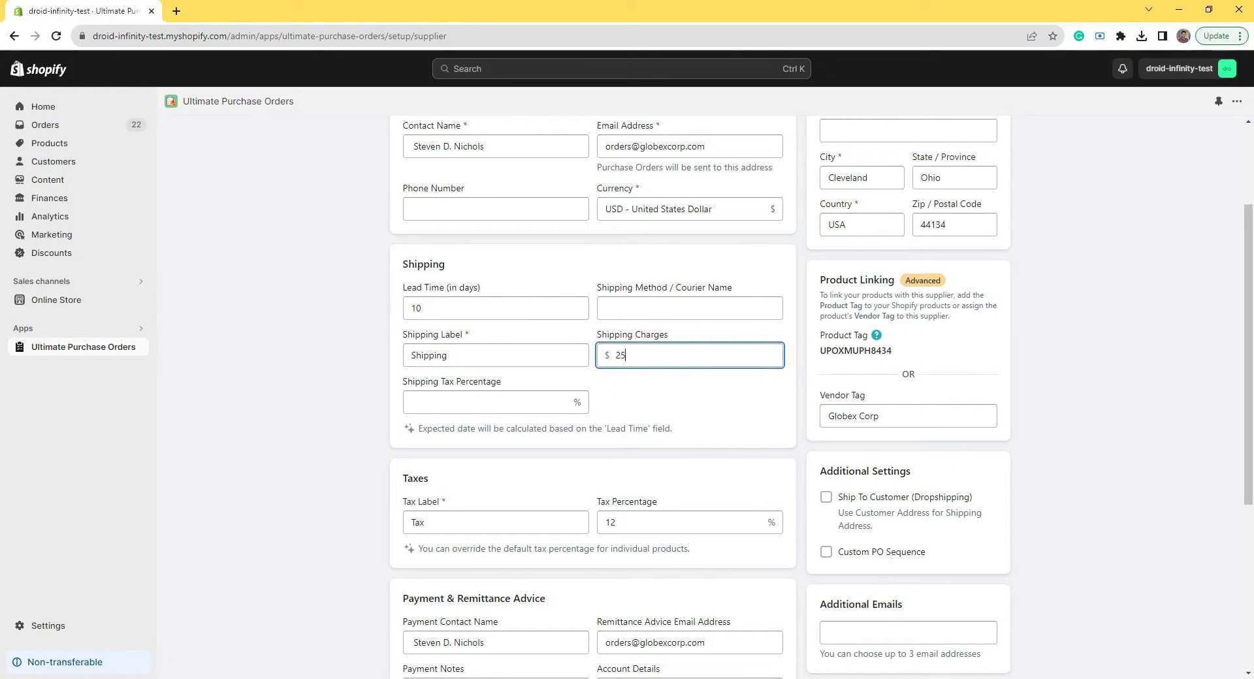
left_click(678, 397)
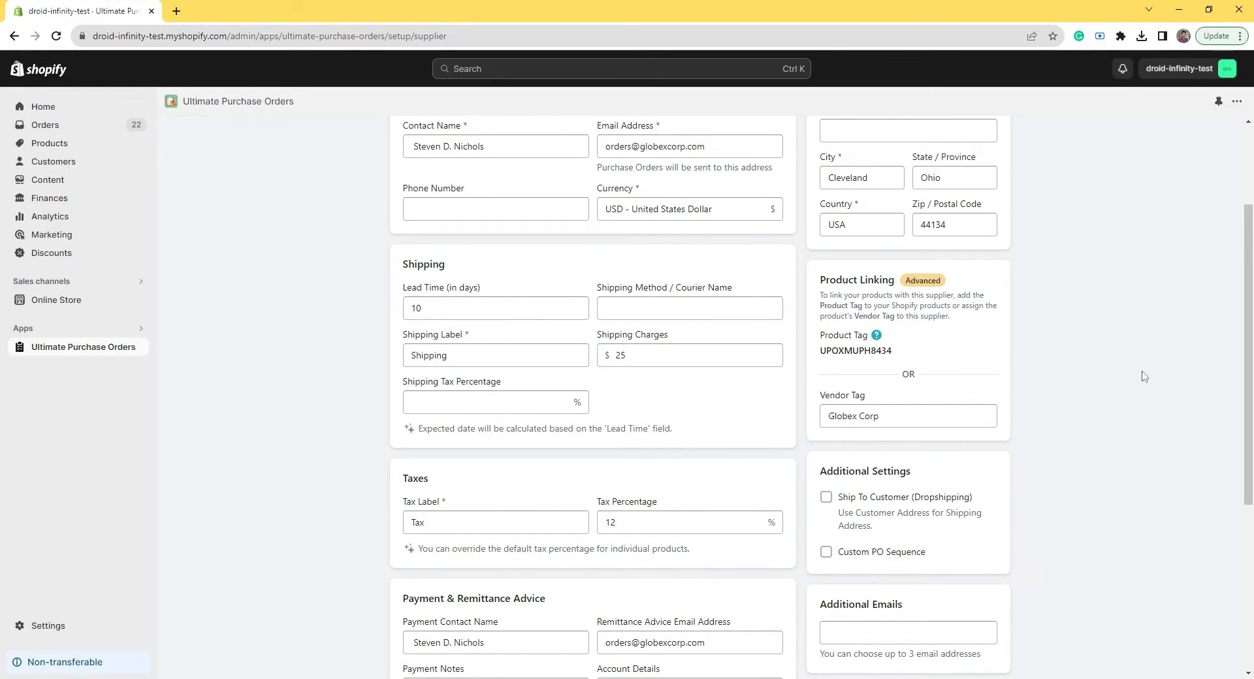
scroll(1144, 377, "up", 3)
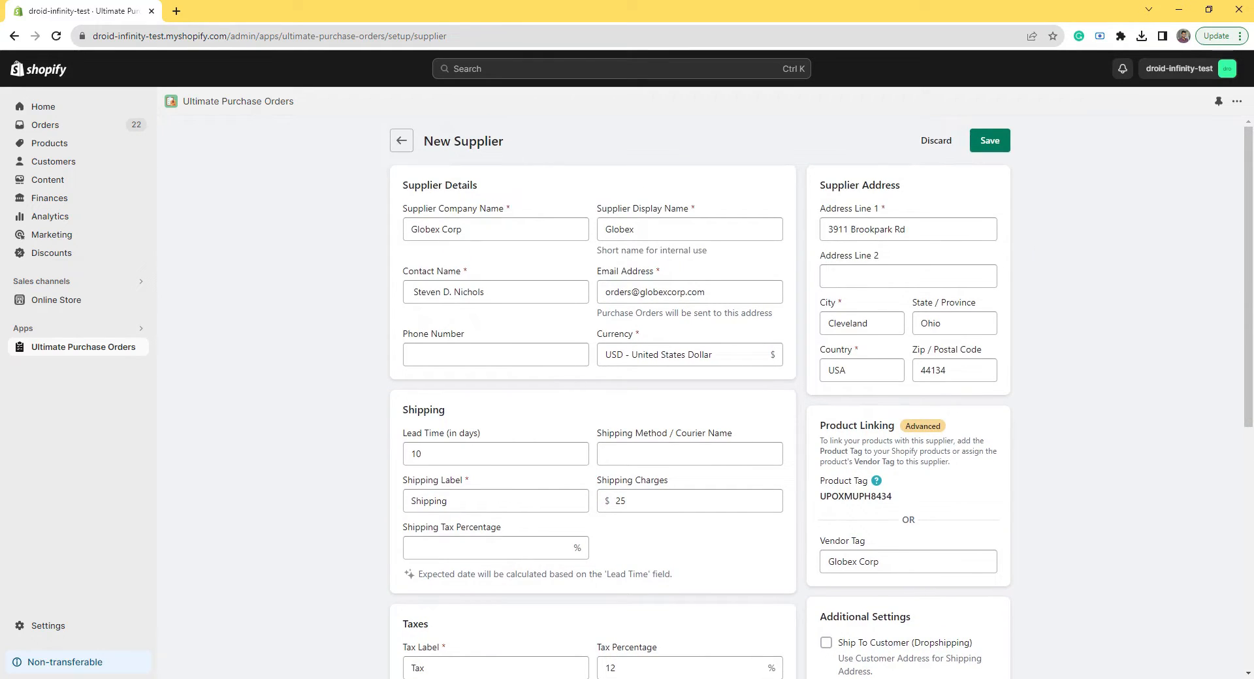
Step: Save the Globex supplier, then open Wayne Enterprises' supplier details page
left_click(990, 141)
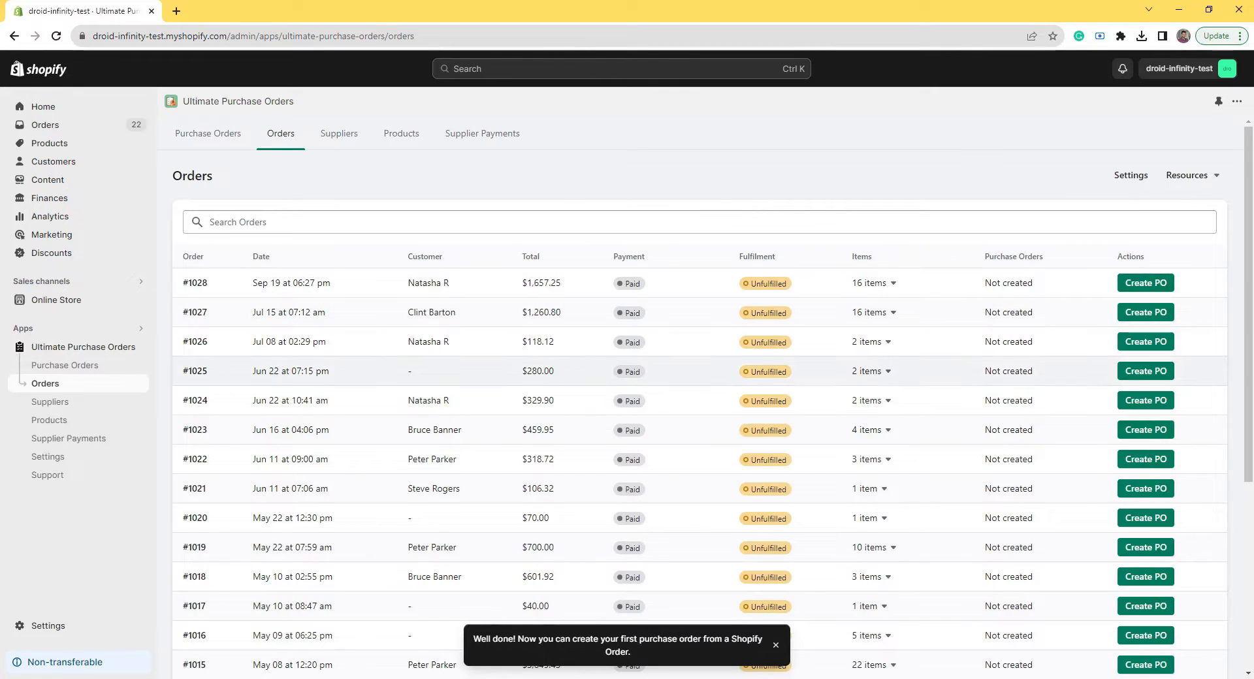
left_click(81, 403)
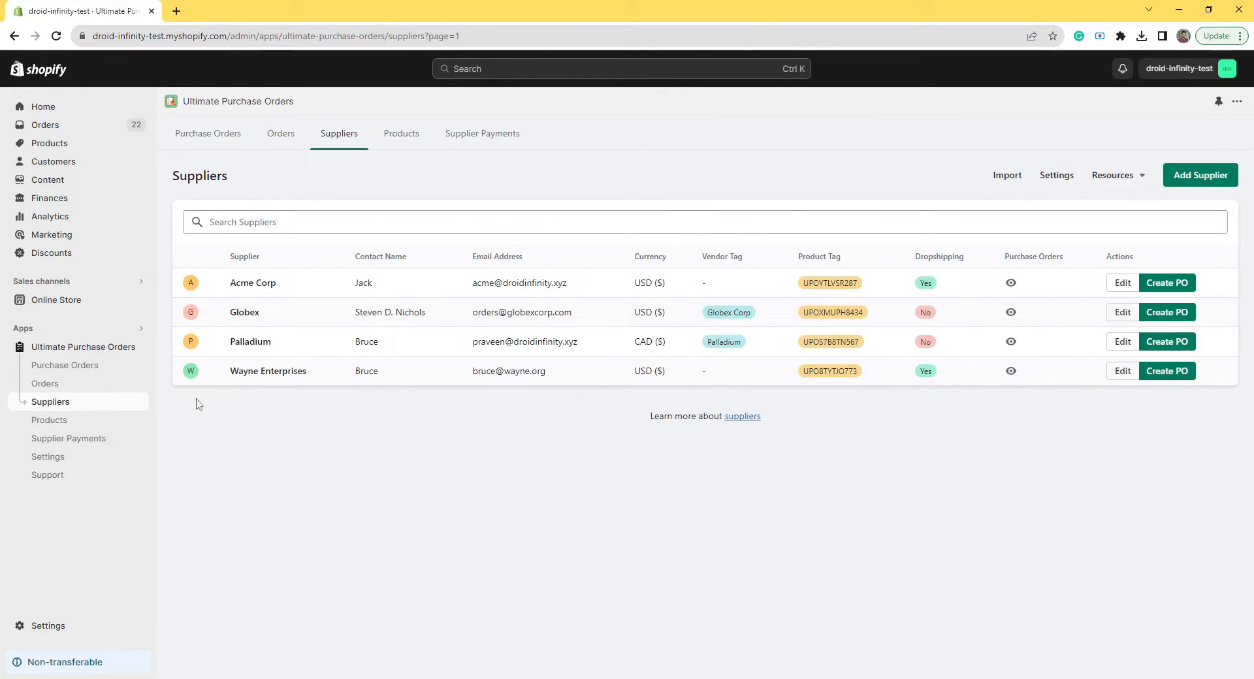
left_click(267, 380)
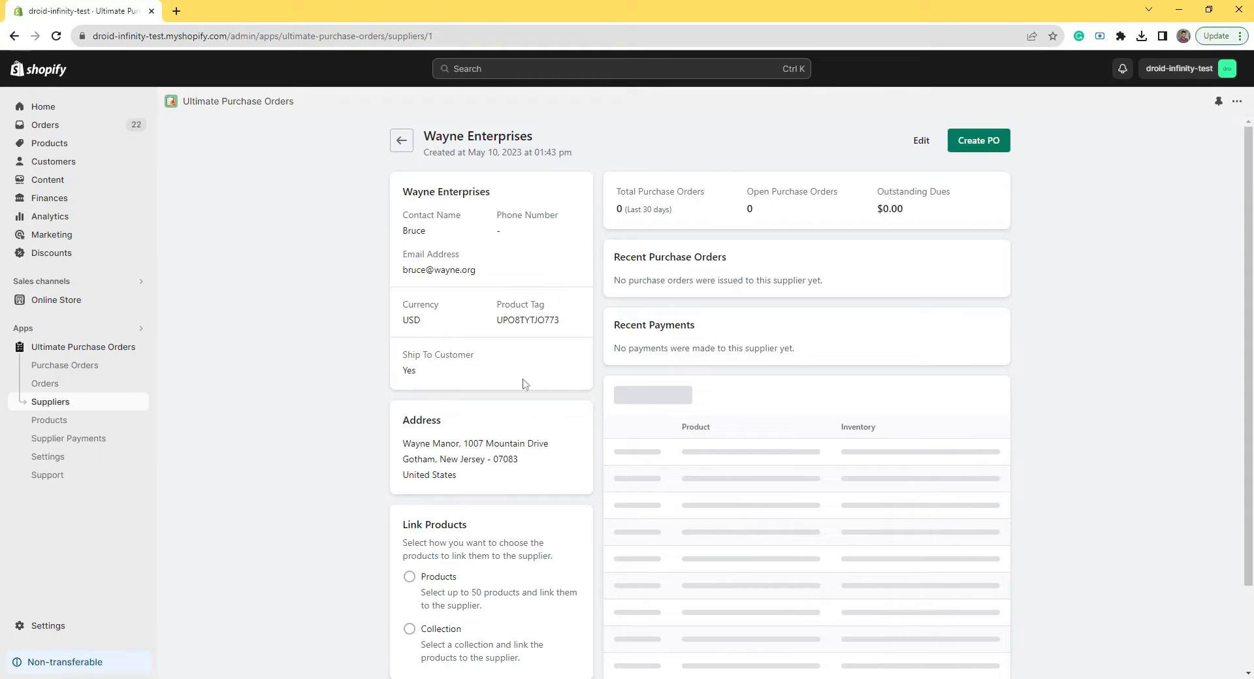
scroll(821, 396, "down", 1)
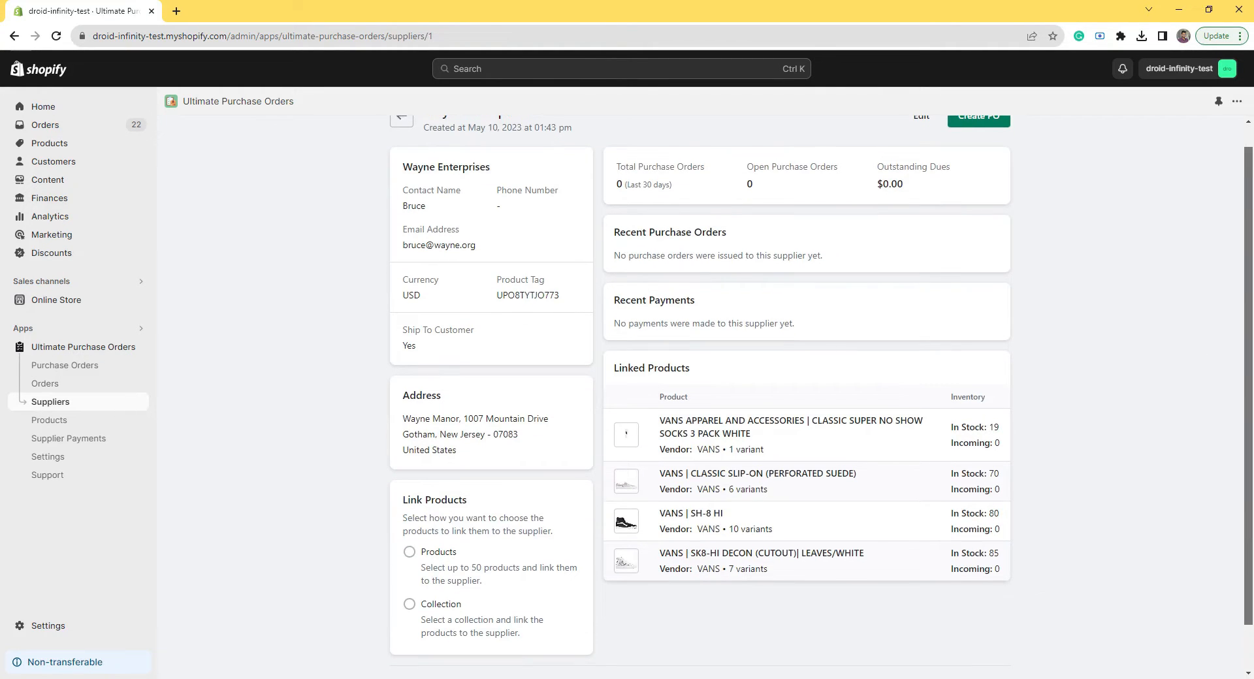
scroll(821, 397, "down", 1)
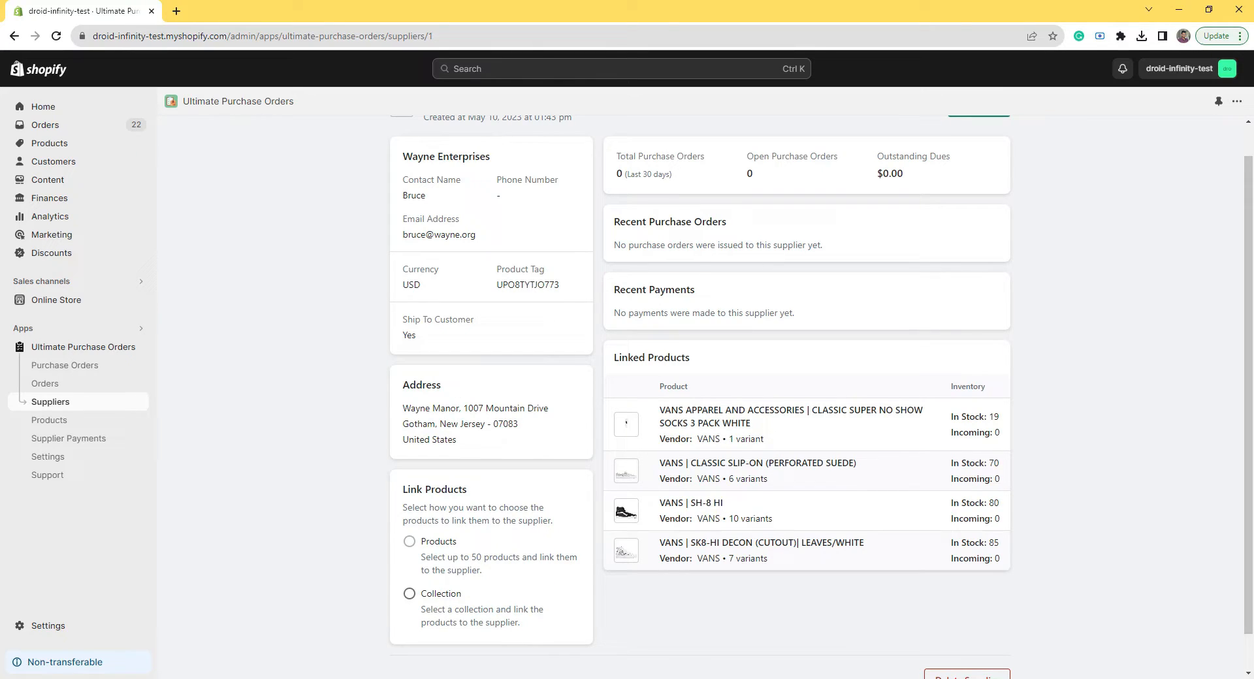
Step: Choose the VANS collection (10 products) and link it to Wayne Enterprises
left_click(441, 595)
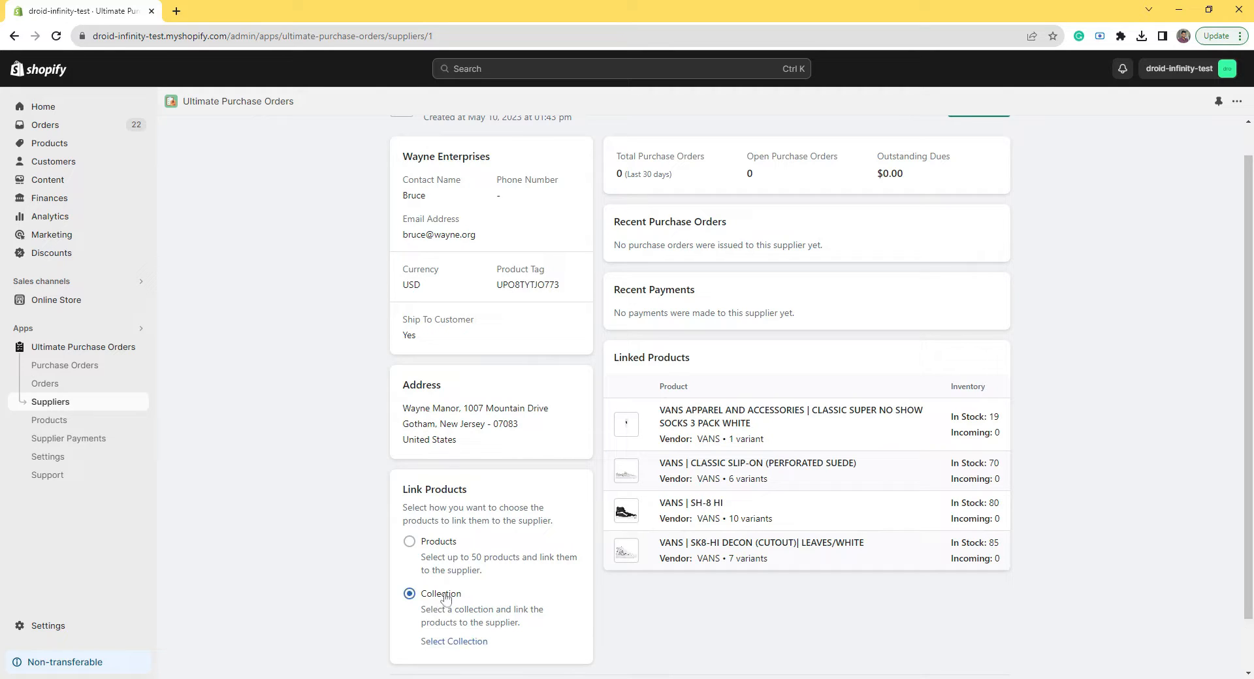
left_click(444, 642)
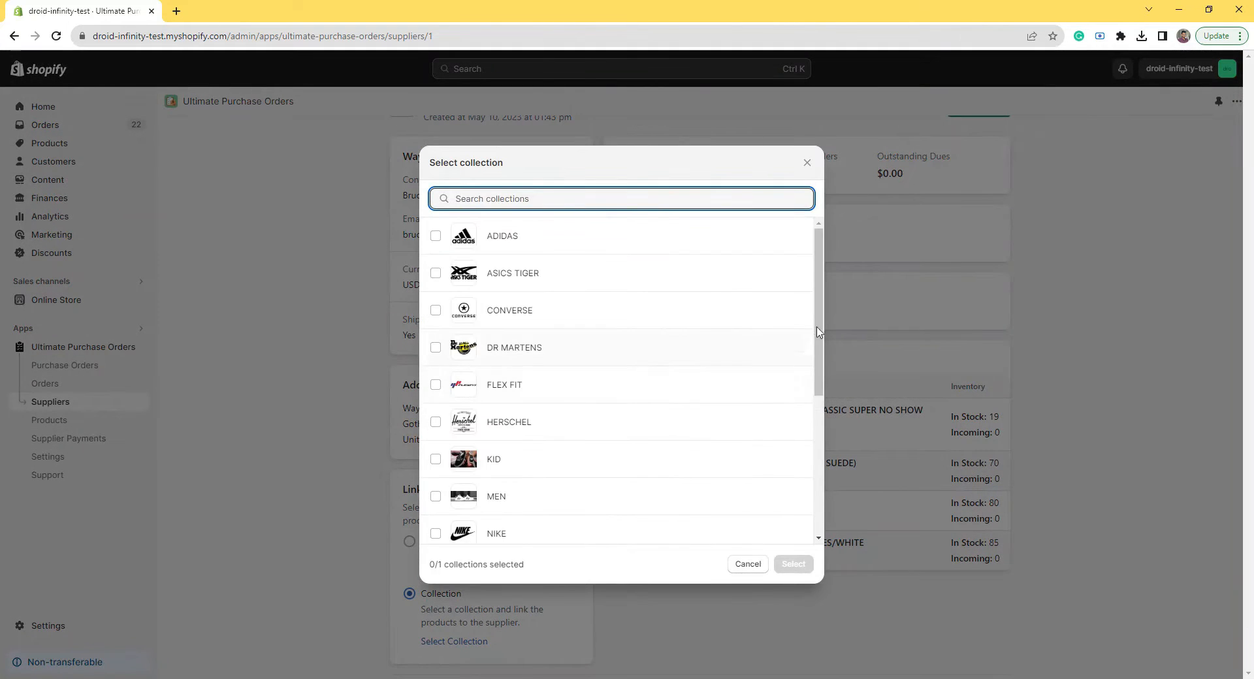
left_click_drag(819, 329, 817, 477)
left_click(552, 500)
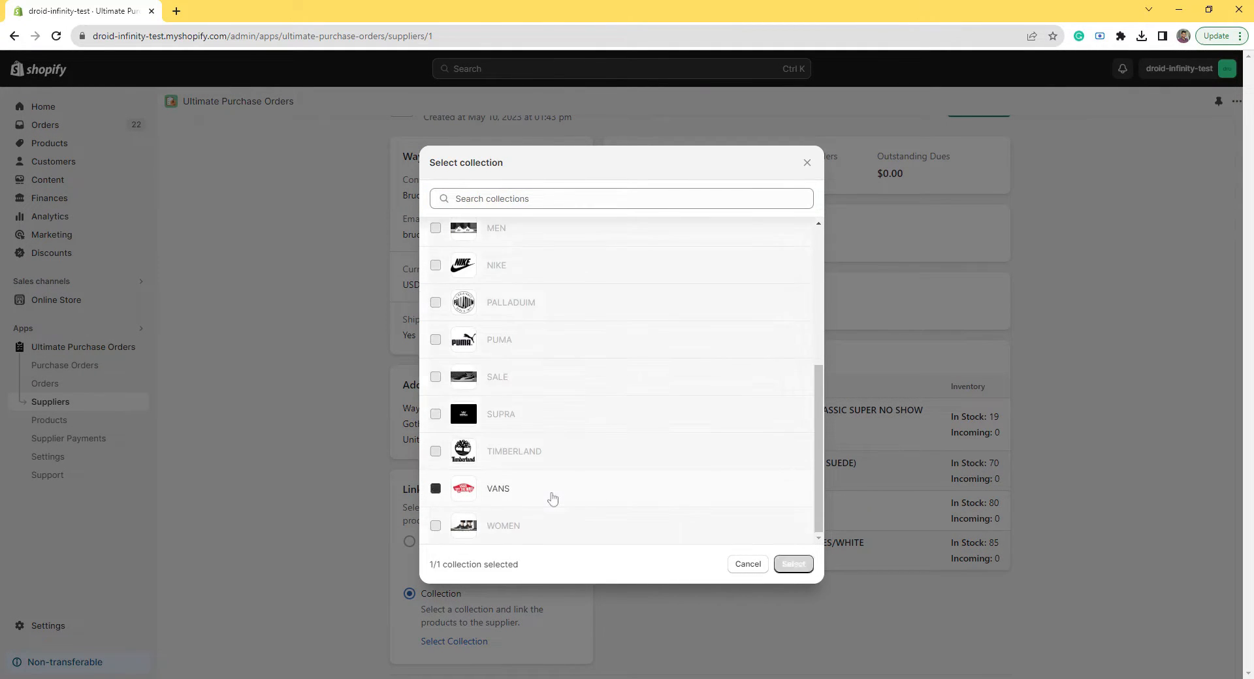
left_click(795, 569)
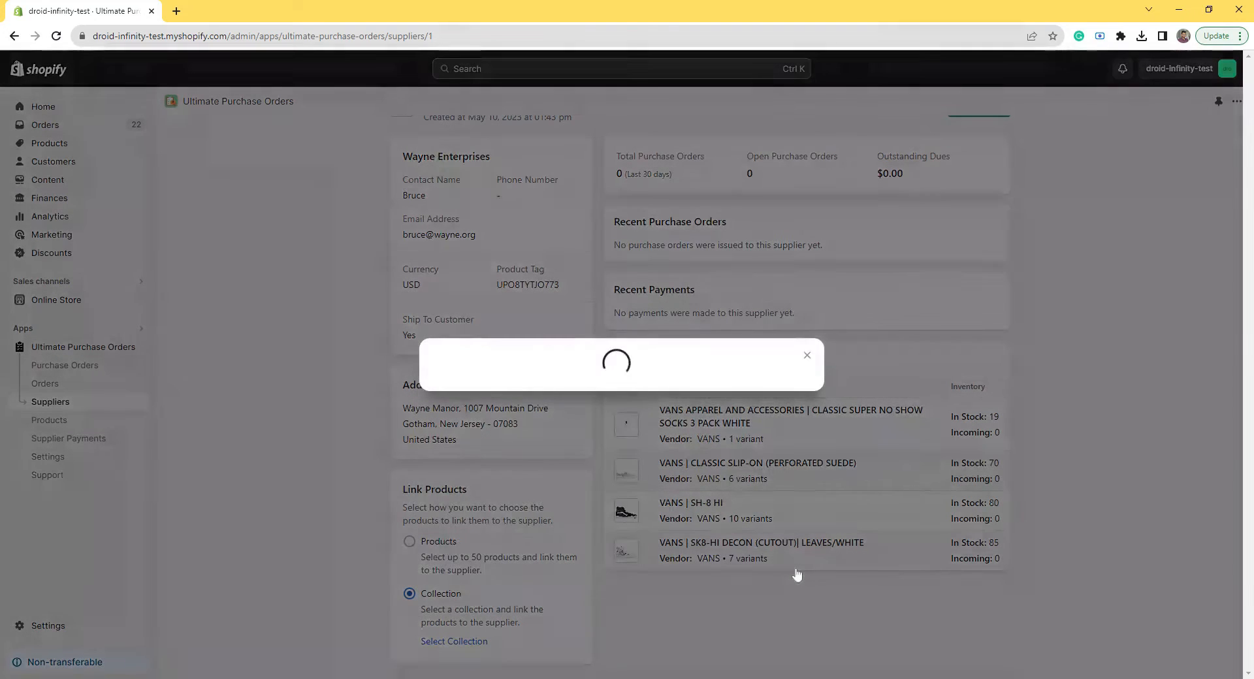
scroll(1237, 446, "down", 3)
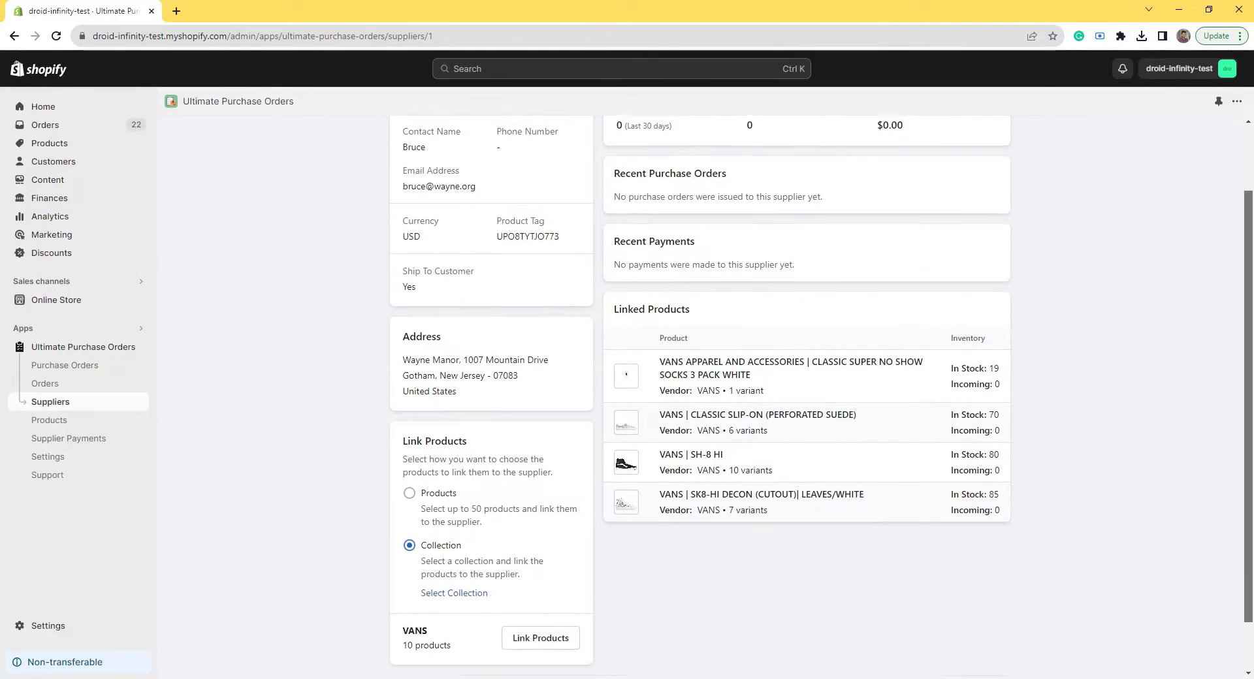
left_click_drag(403, 586, 451, 585)
left_click(737, 540)
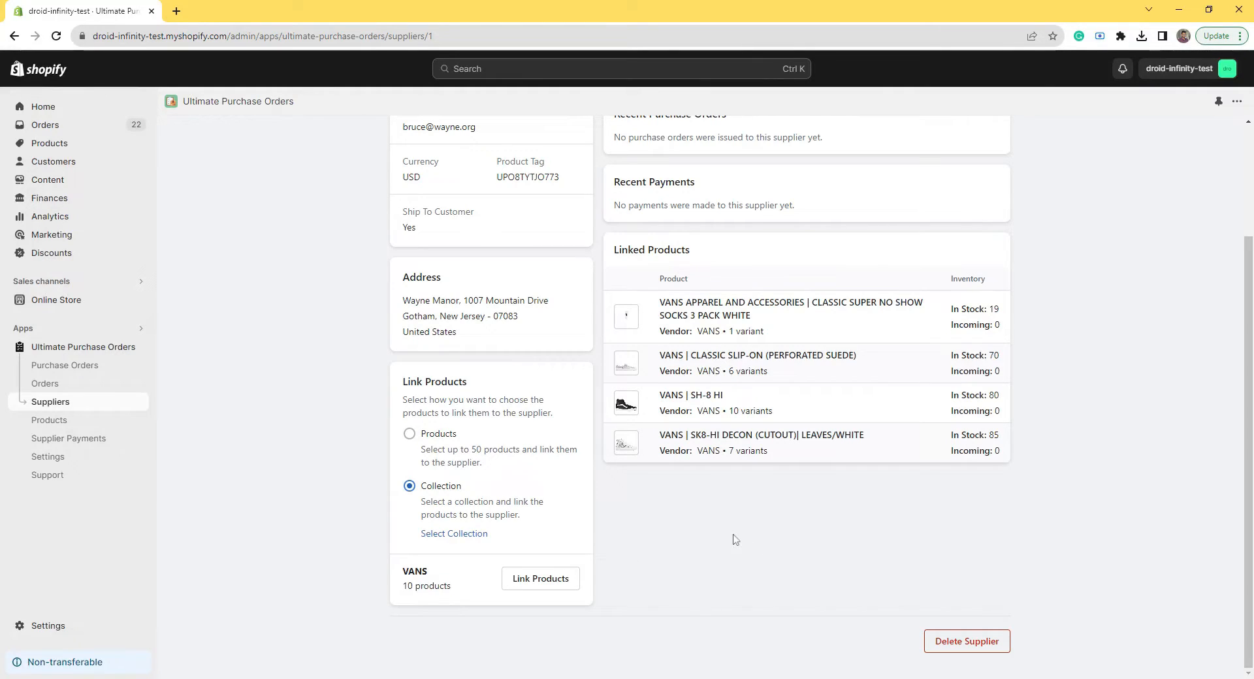
left_click(540, 579)
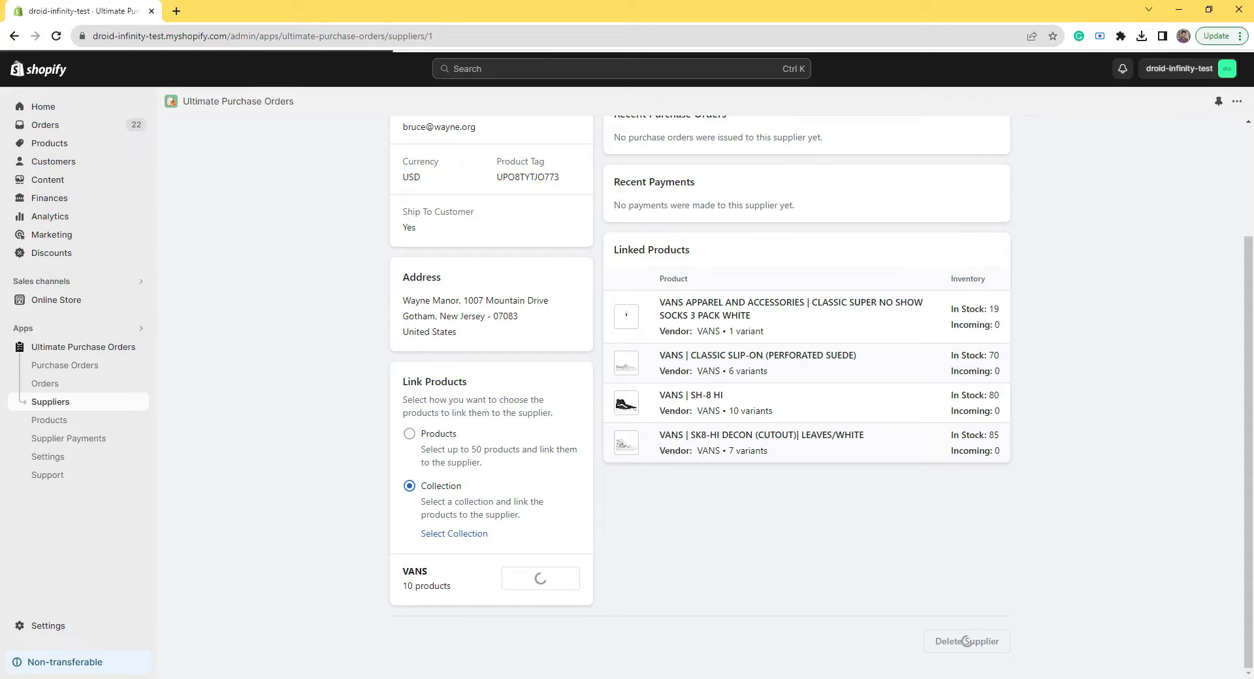
scroll(960, 407, "up", 2)
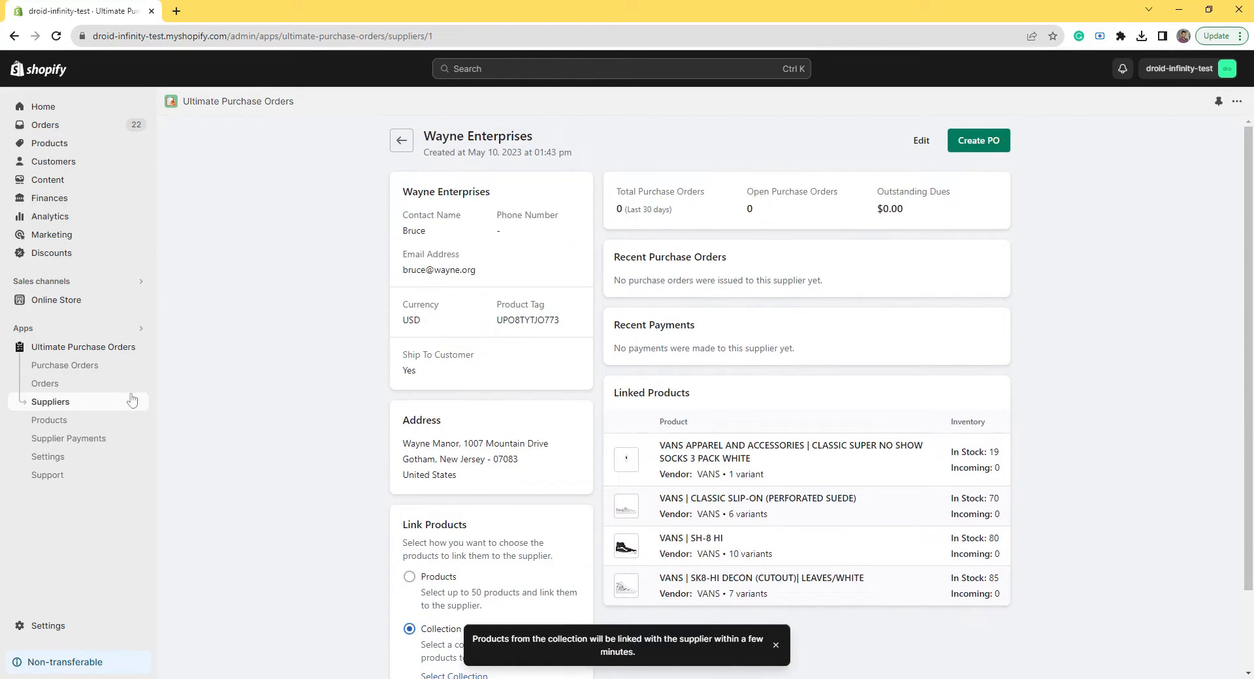
Step: Go to the Purchase Orders page and begin a blank purchase order
left_click(93, 370)
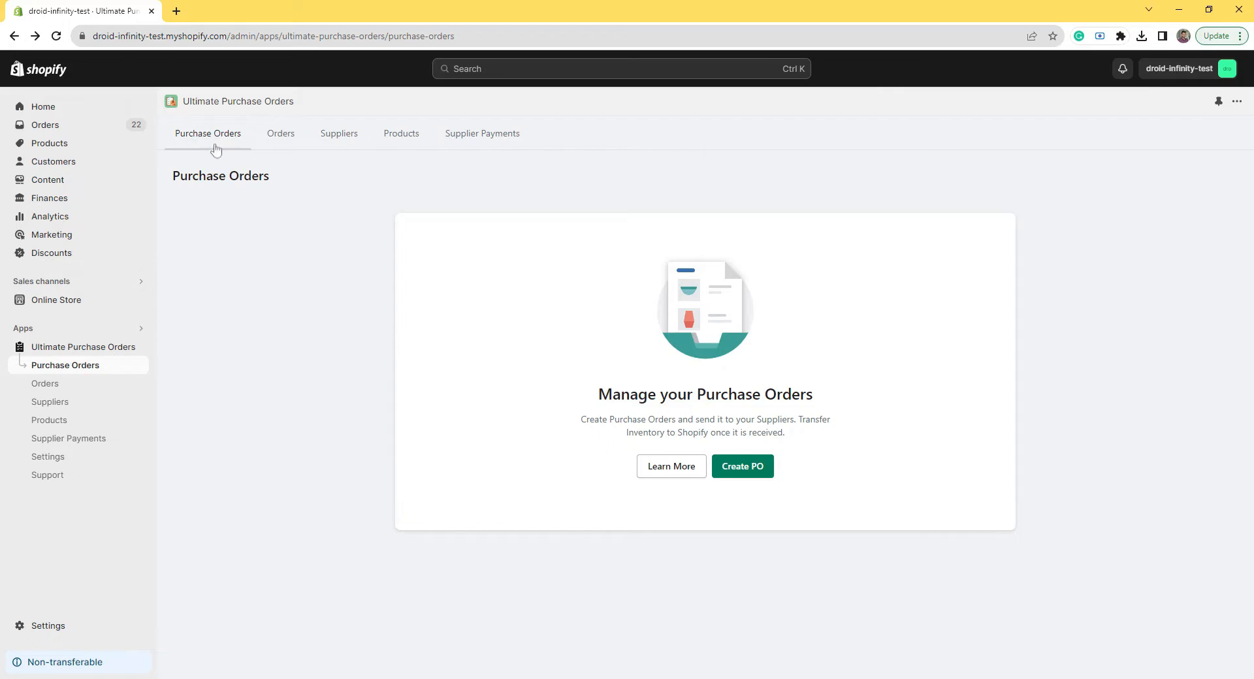
left_click(752, 471)
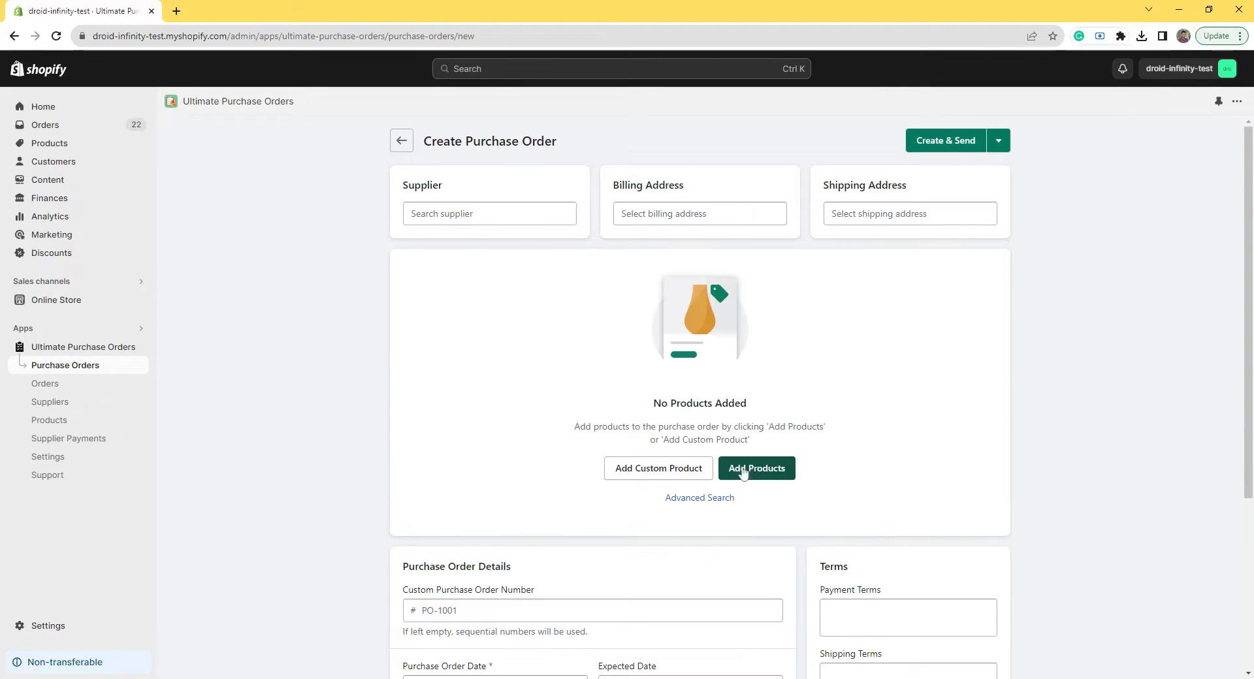
Step: Choose Wayne Enterprises as supplier, keep Stark Industries billing, and ship to Avengers Mansion
left_click(471, 213)
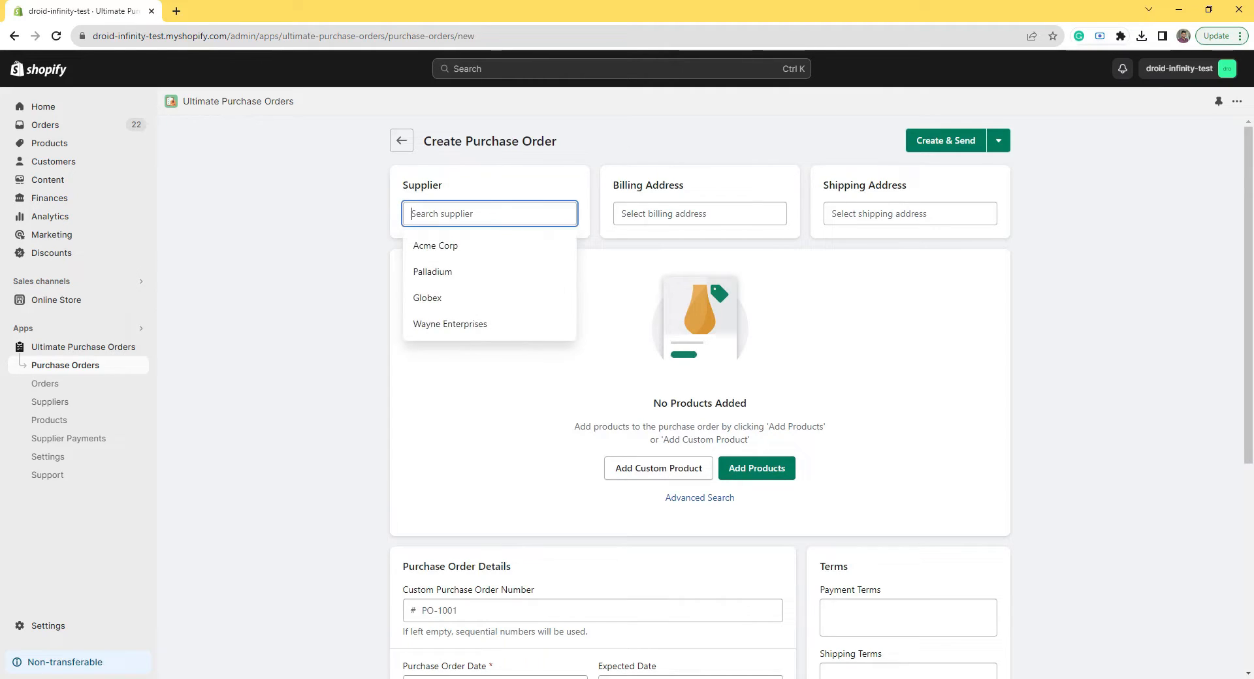
left_click(455, 324)
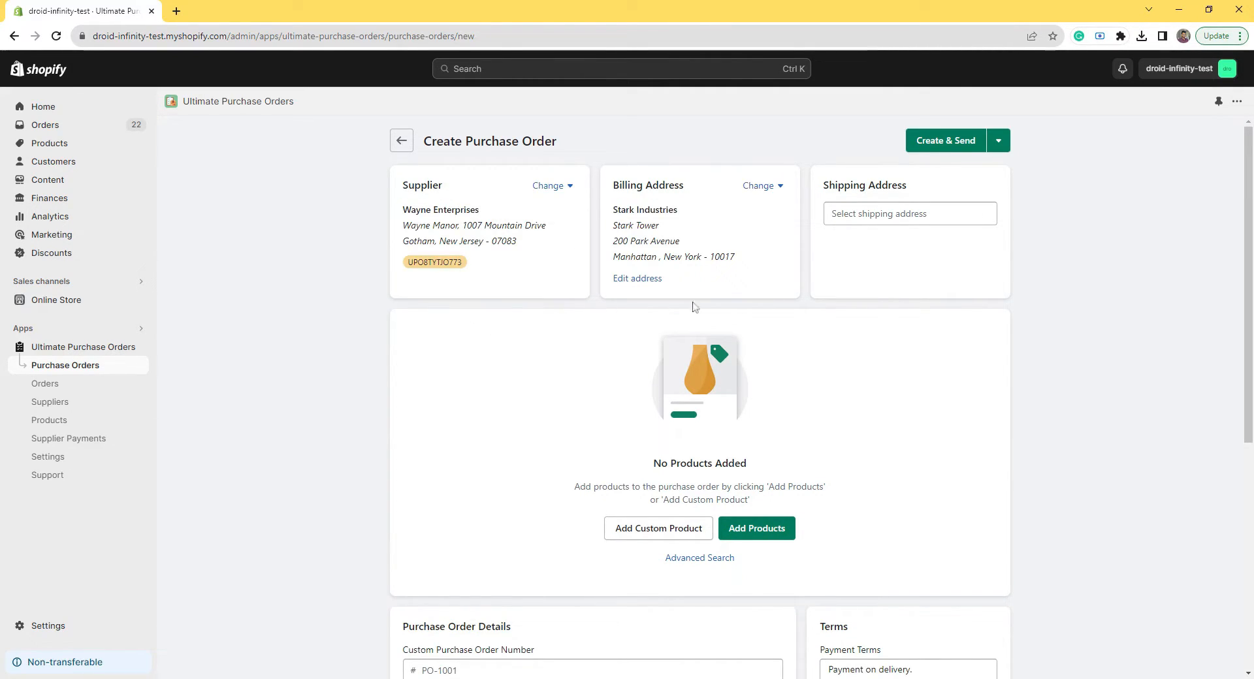
left_click(765, 188)
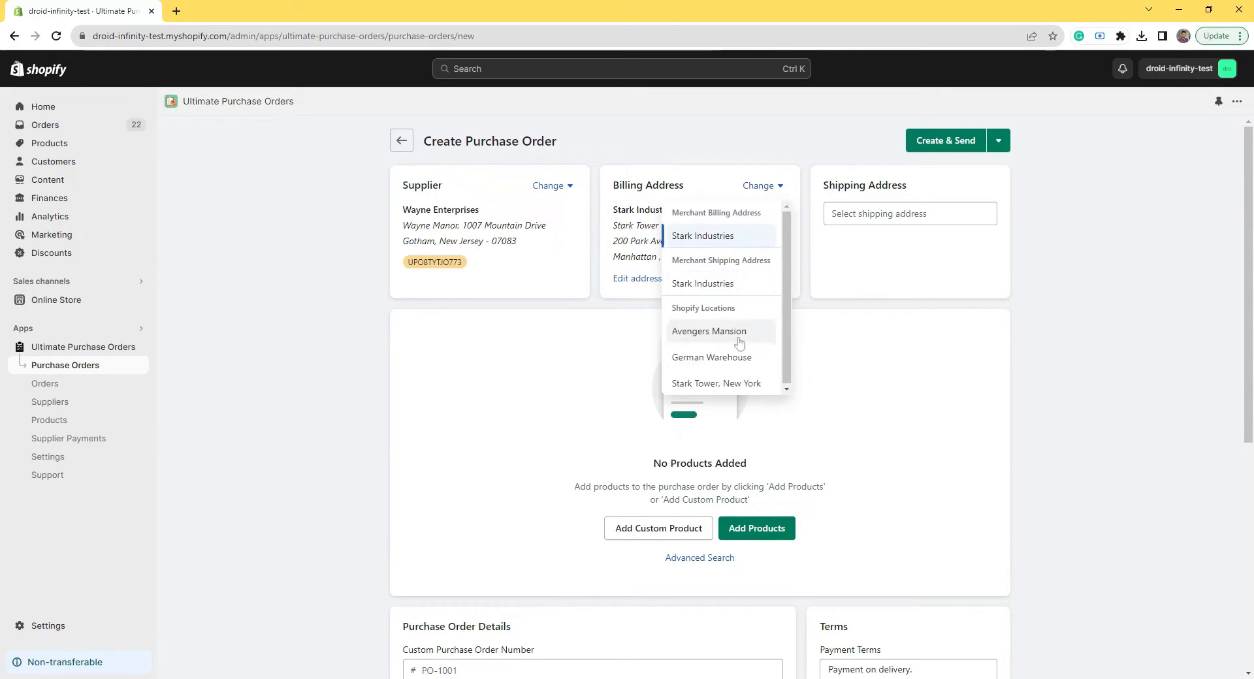
left_click(873, 231)
left_click(874, 218)
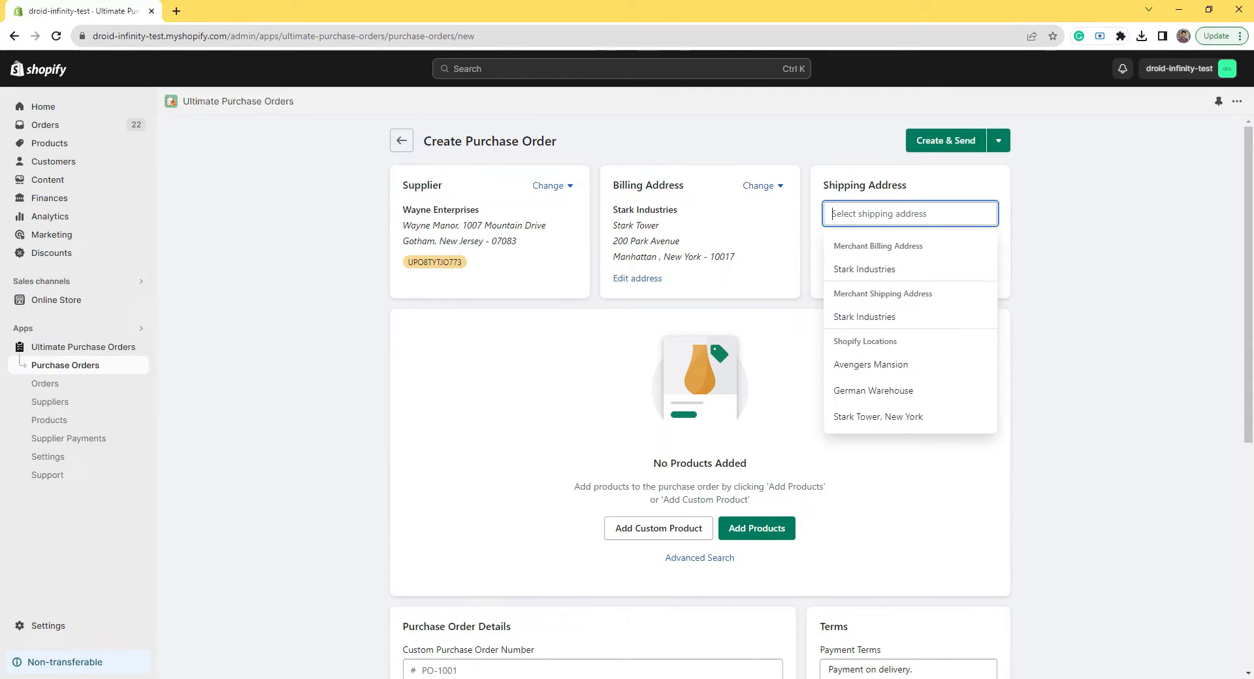
left_click(887, 274)
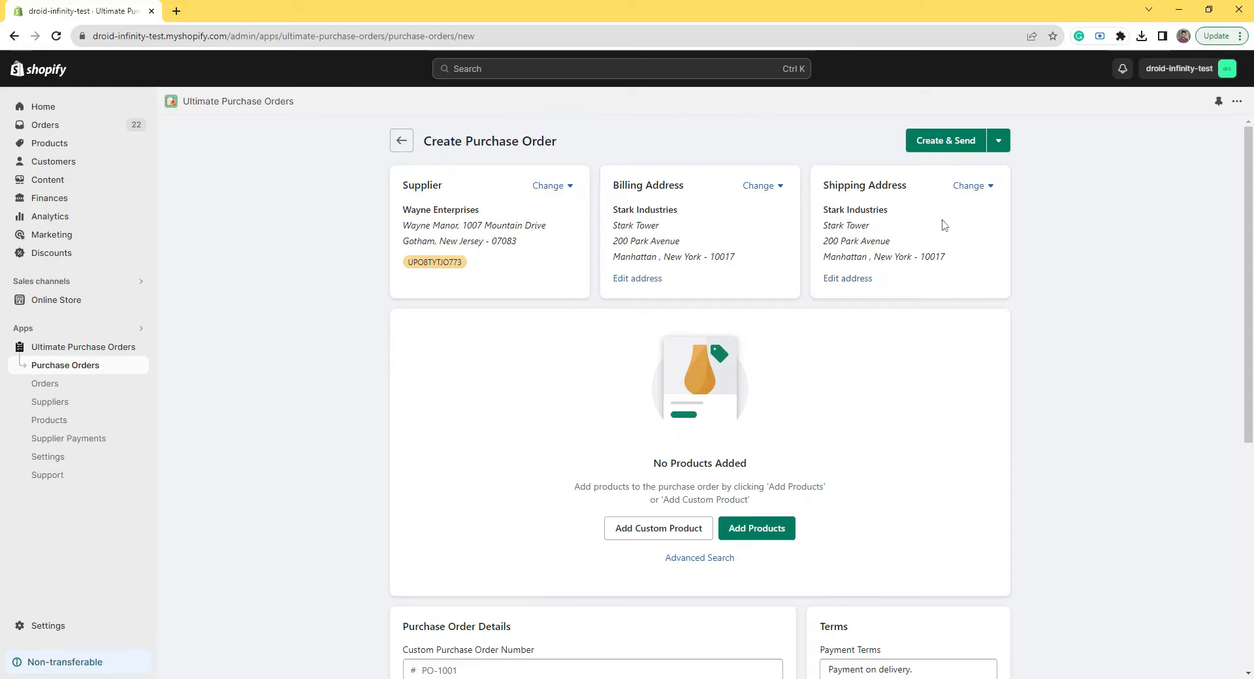
left_click(972, 187)
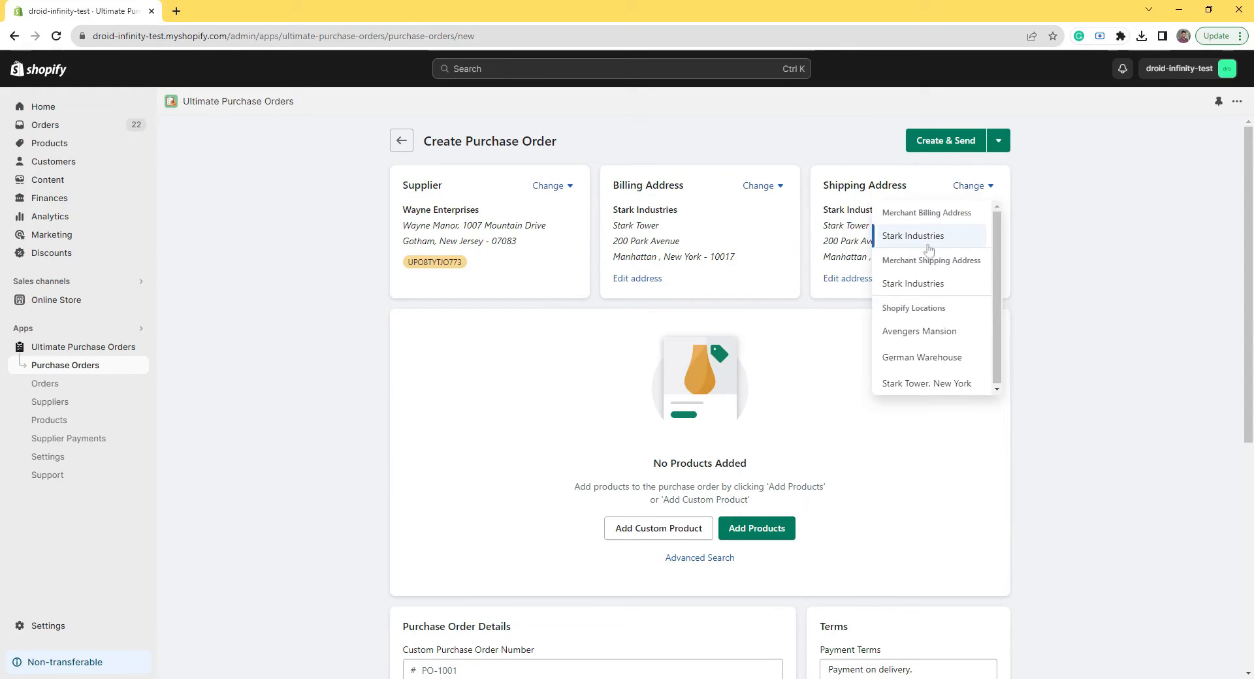
left_click(924, 334)
mouse_move(996, 214)
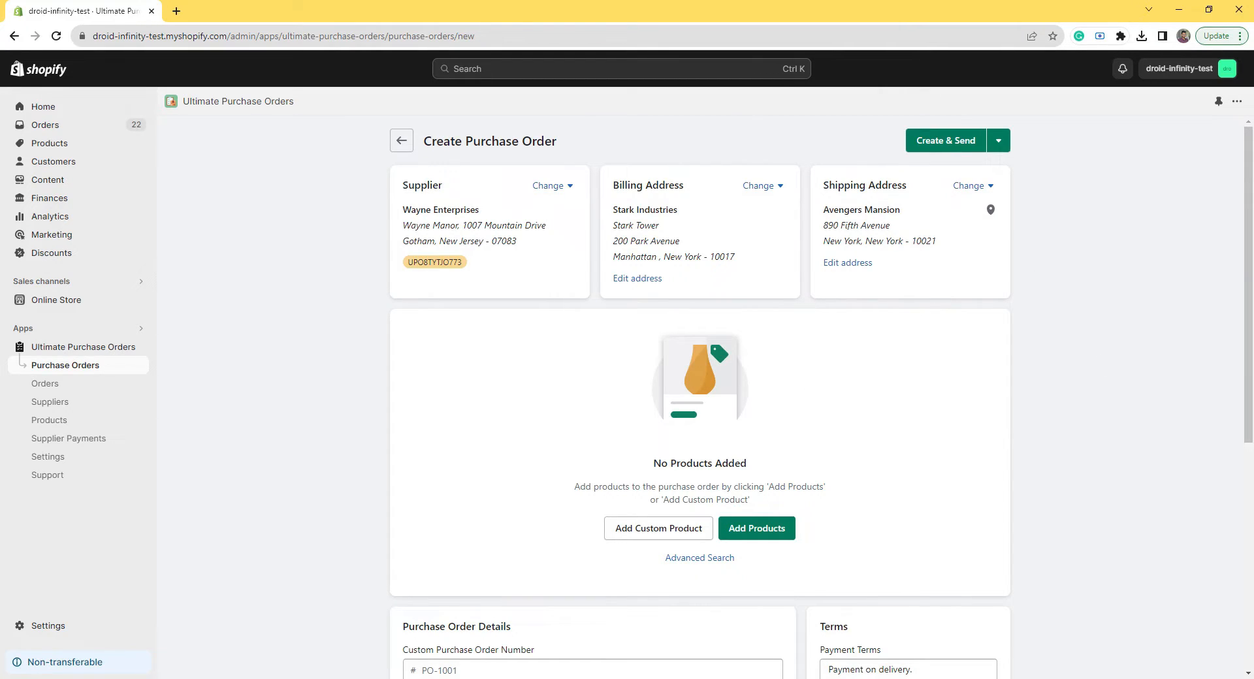
Step: Add the Era 59 Moroccan 8 / blue and Authentic 4 / white and 5 / white variants
left_click(755, 530)
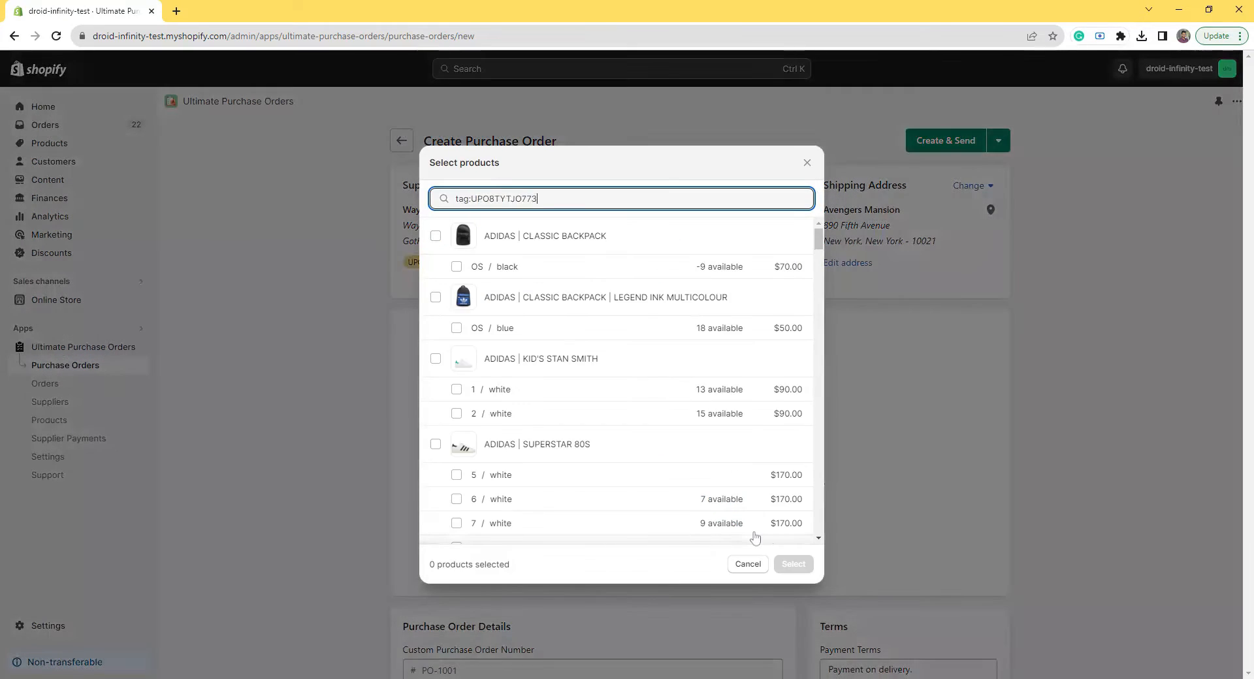
left_click(456, 328)
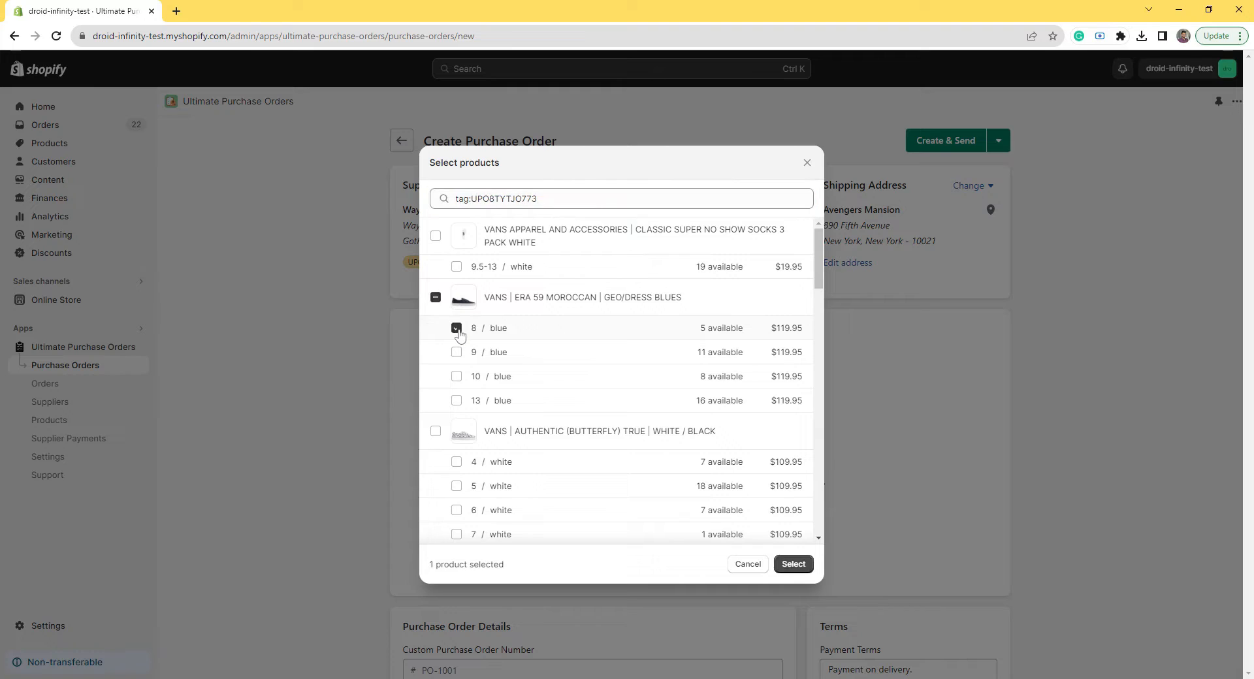
left_click(456, 462)
left_click(457, 486)
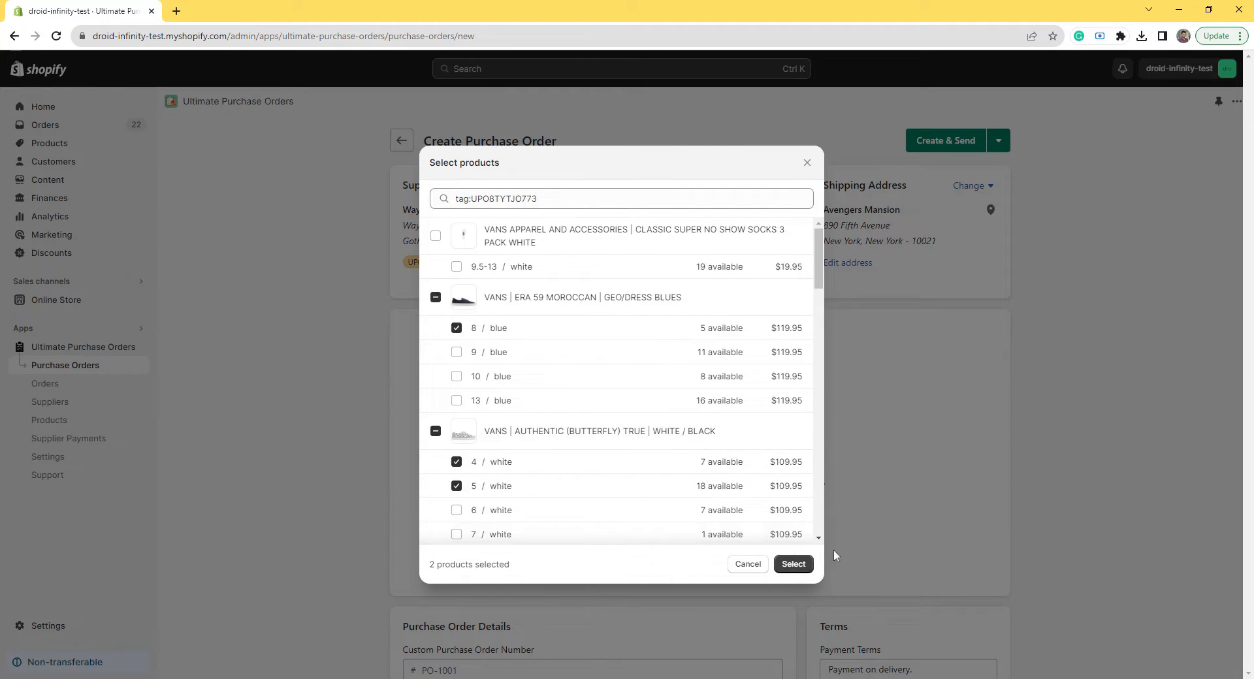
left_click(809, 569)
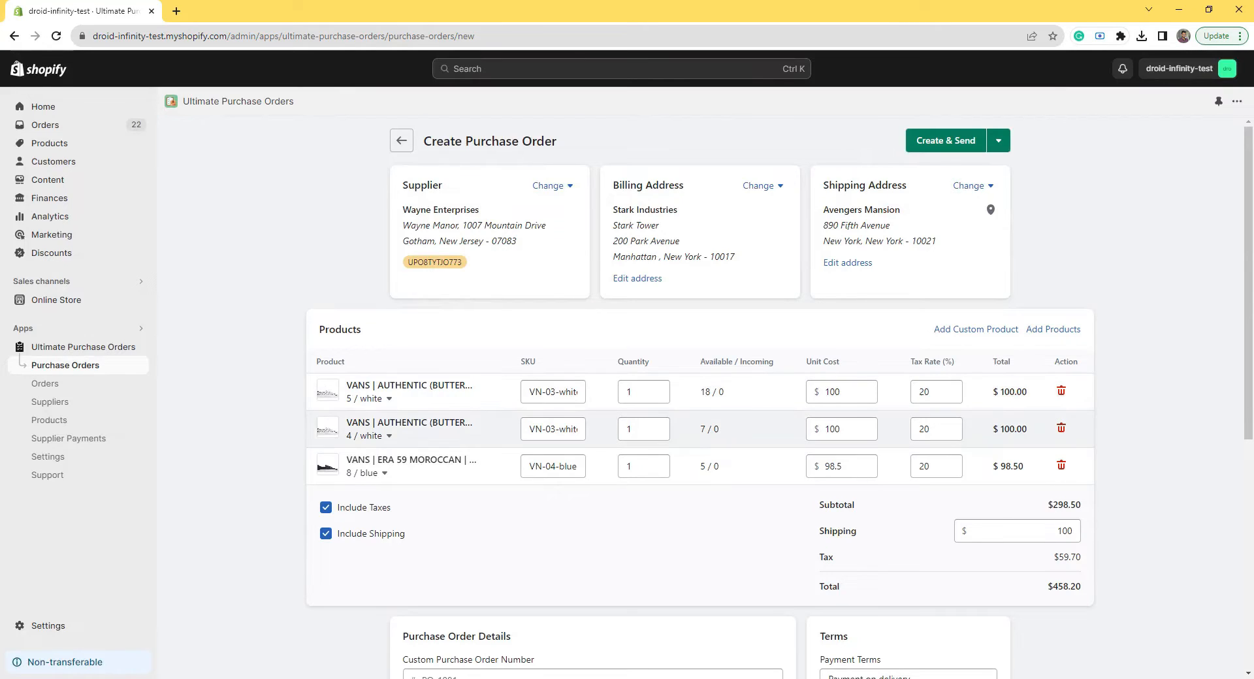
Step: Set the Era 59 8 / blue quantity to 2 and check the PO and expected dates
left_click(666, 461)
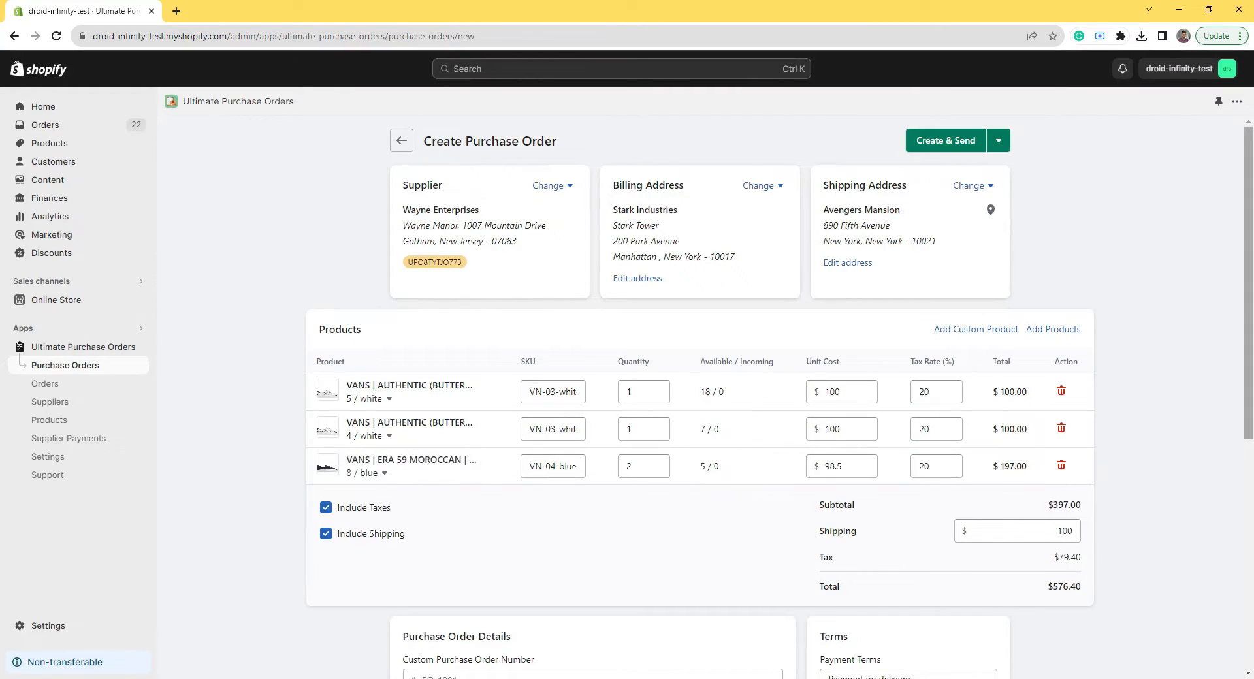
left_click_drag(1244, 331, 1242, 398)
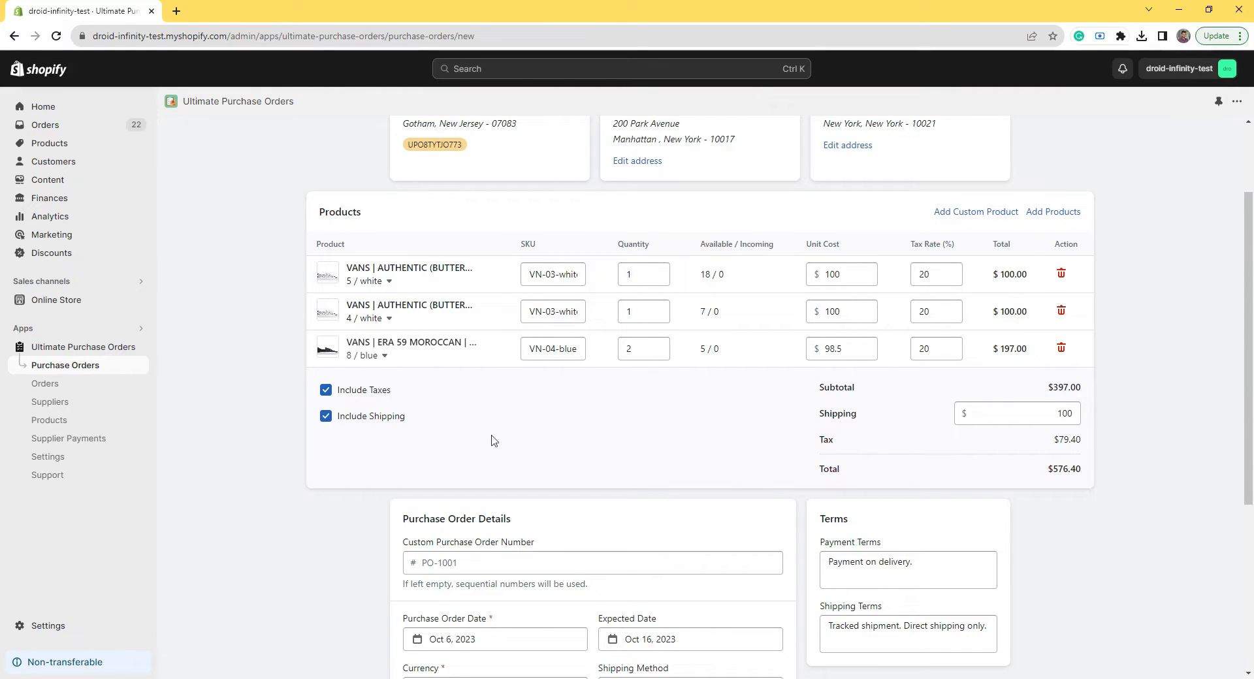
left_click_drag(1247, 414, 1248, 487)
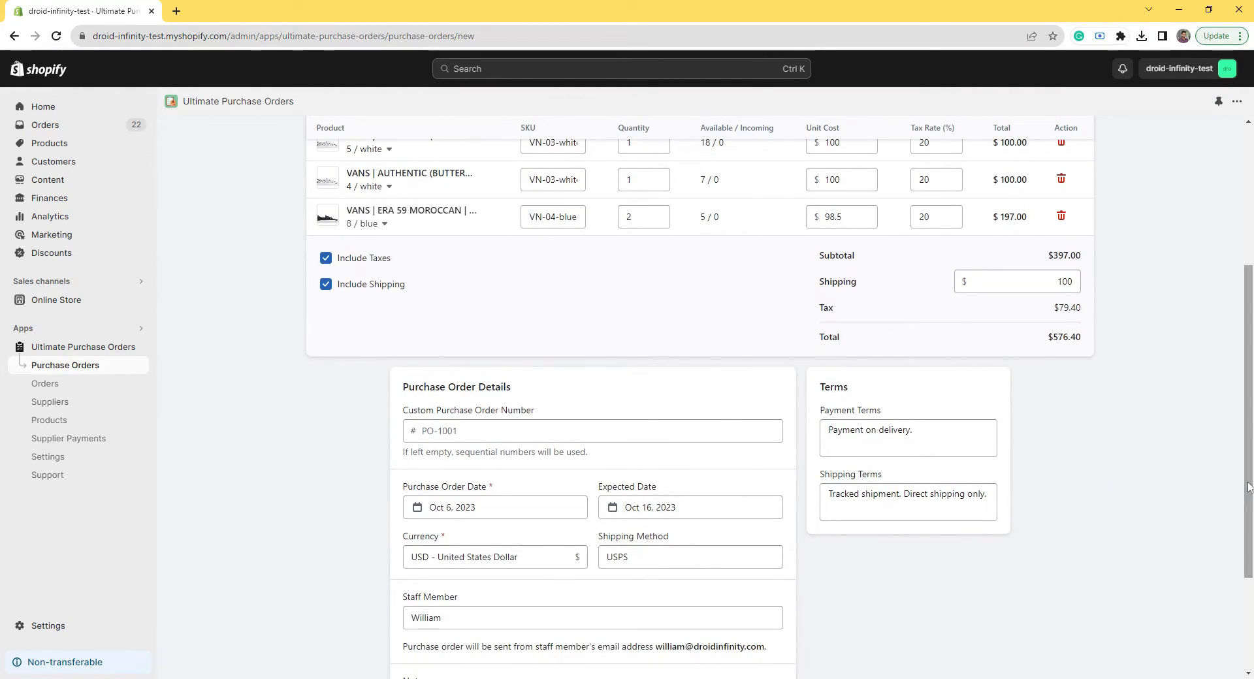
left_click(464, 507)
left_click(676, 508)
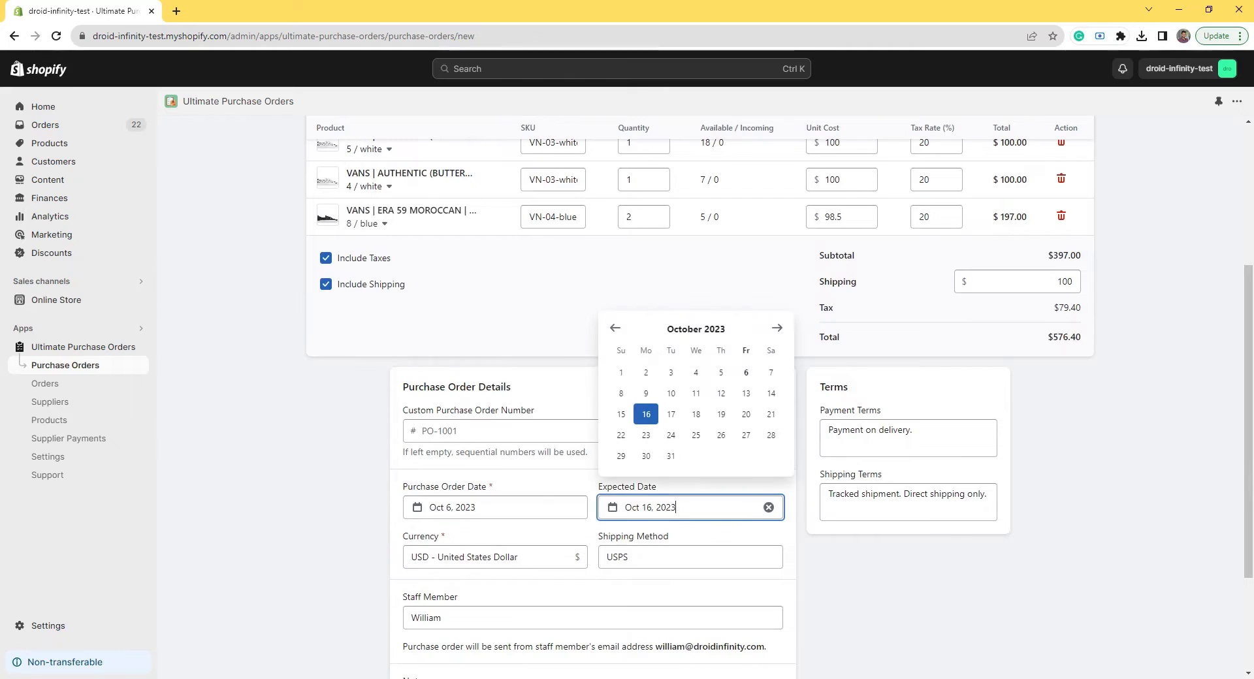
left_click(803, 533)
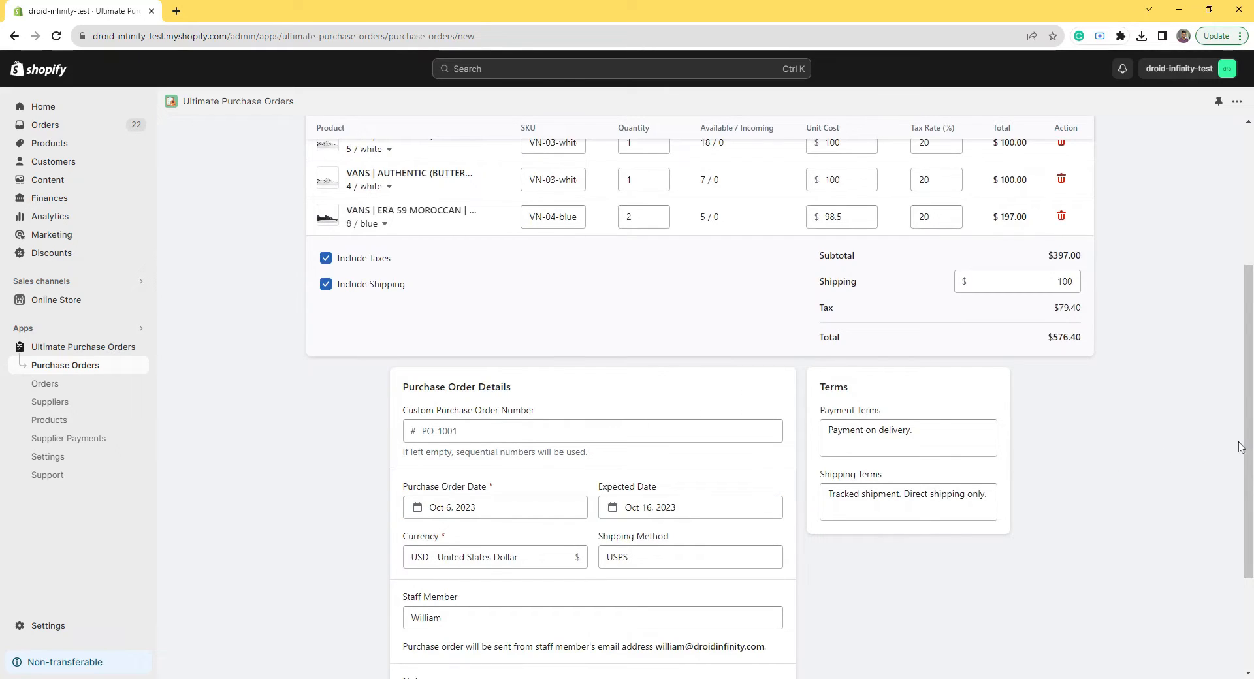
left_click_drag(1241, 447, 1244, 310)
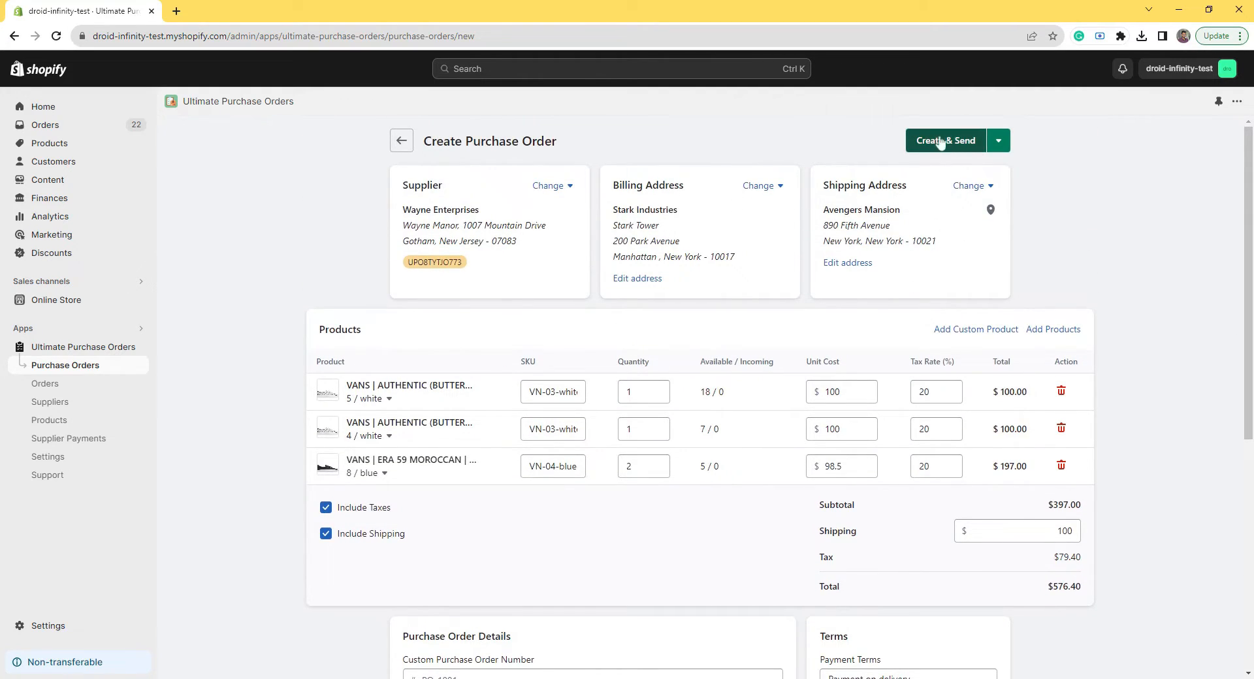
Step: Create the purchase order PO-1001 and e-mail it to the supplier
left_click(998, 143)
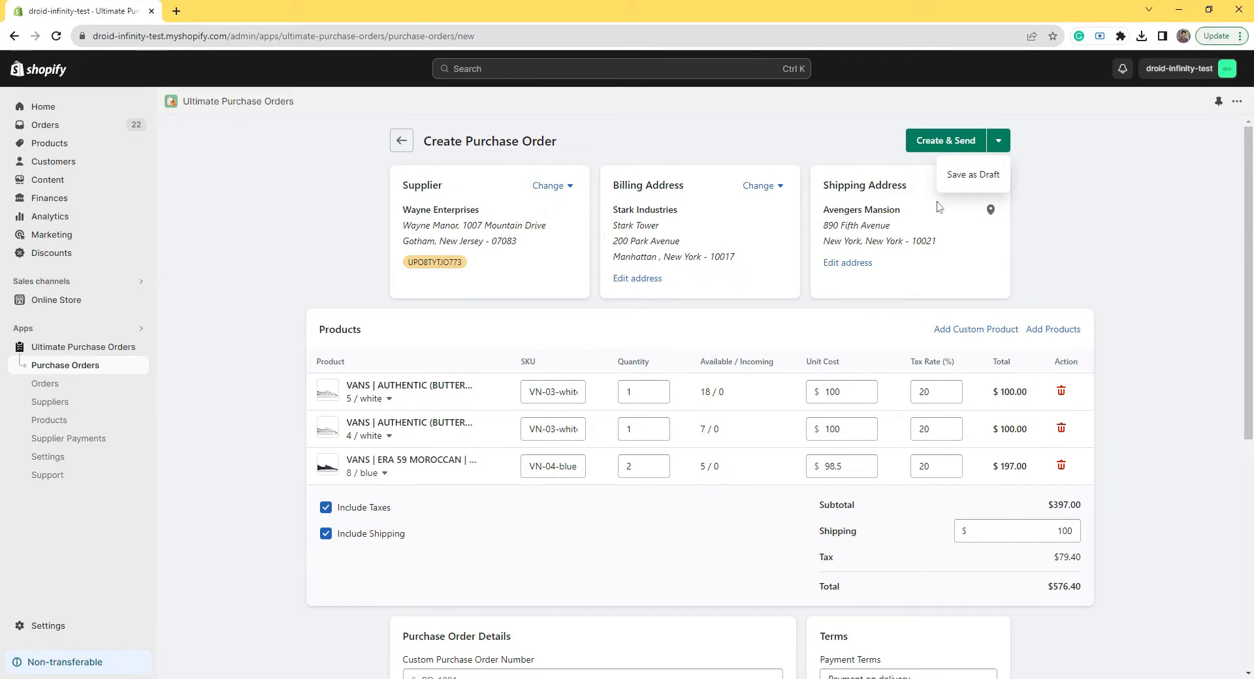
left_click(1029, 162)
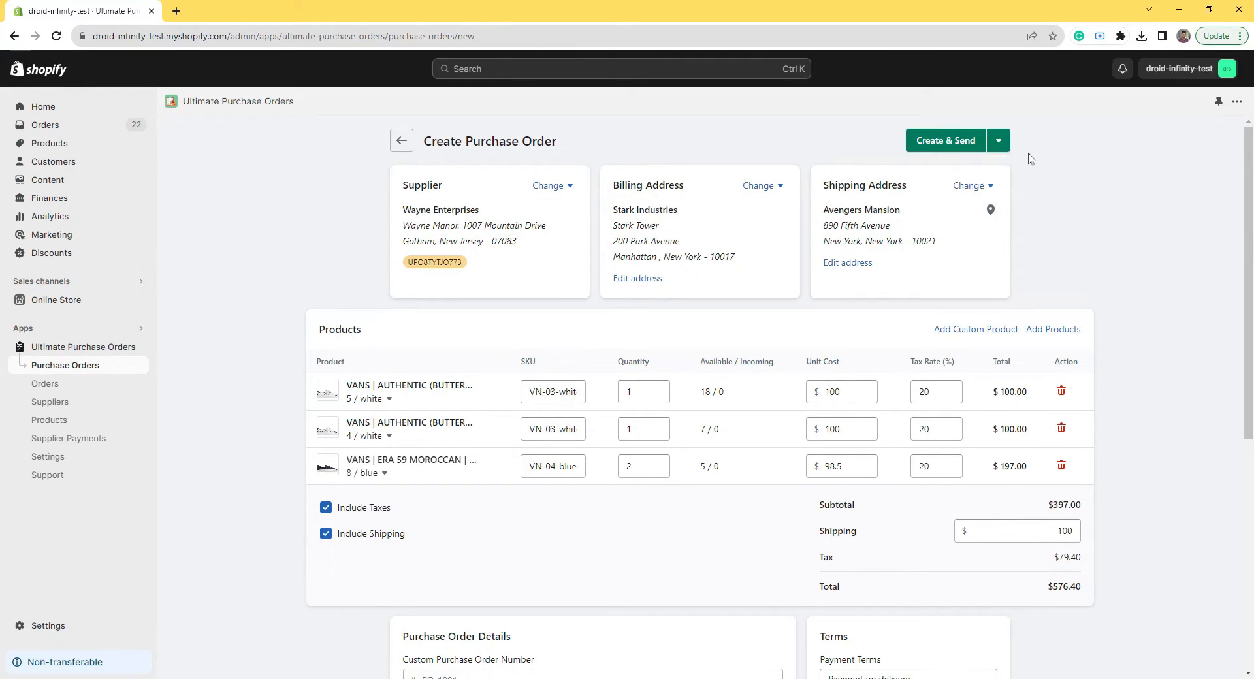
left_click(955, 142)
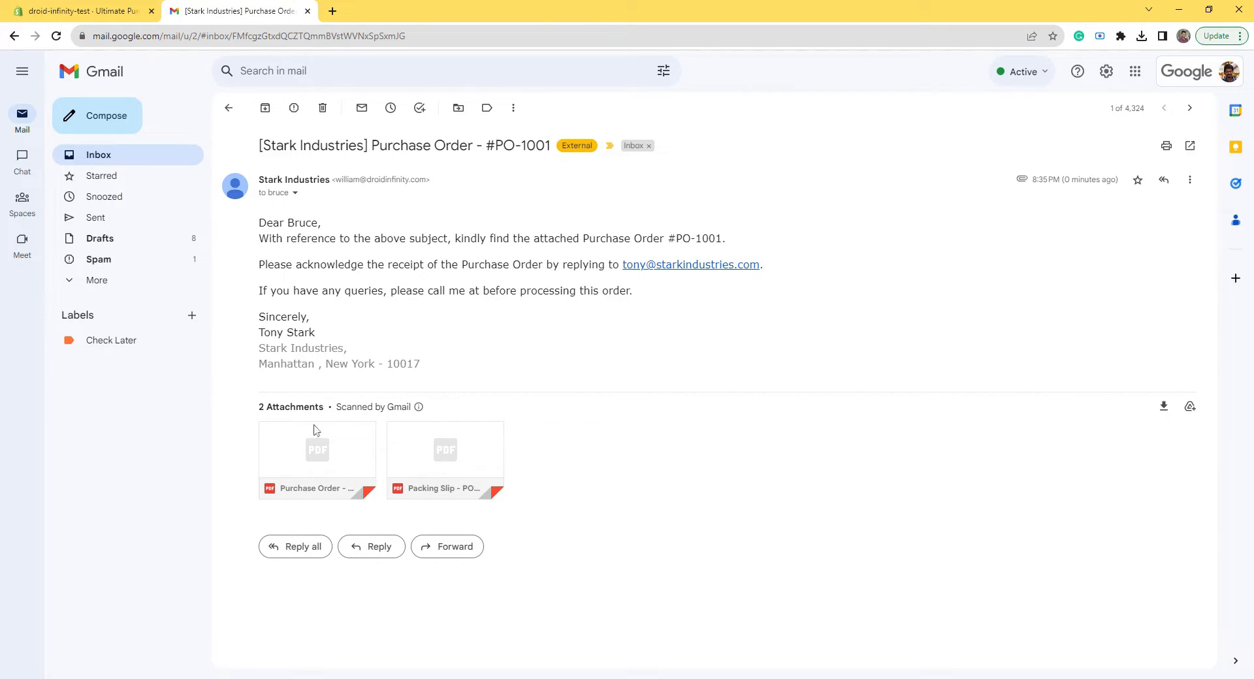
Step: Preview the PO-1001 purchase order and packing slip PDFs in Gmail, then return to the store admin
left_click(326, 461)
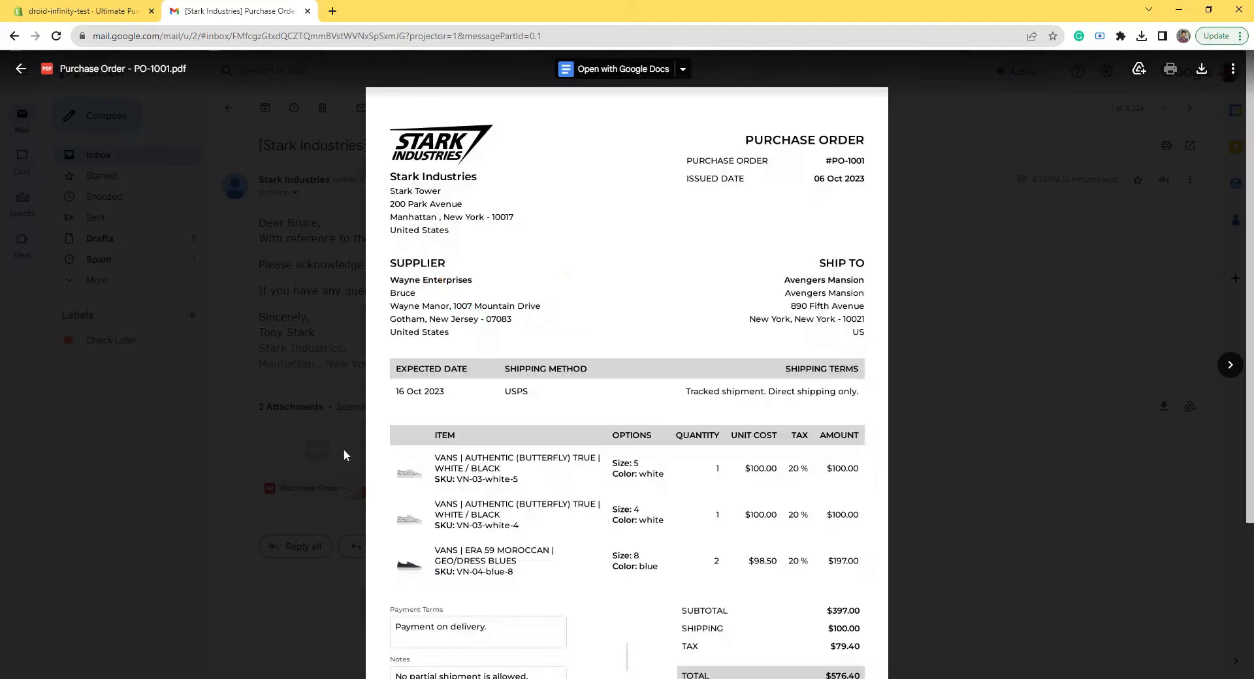
left_click(307, 298)
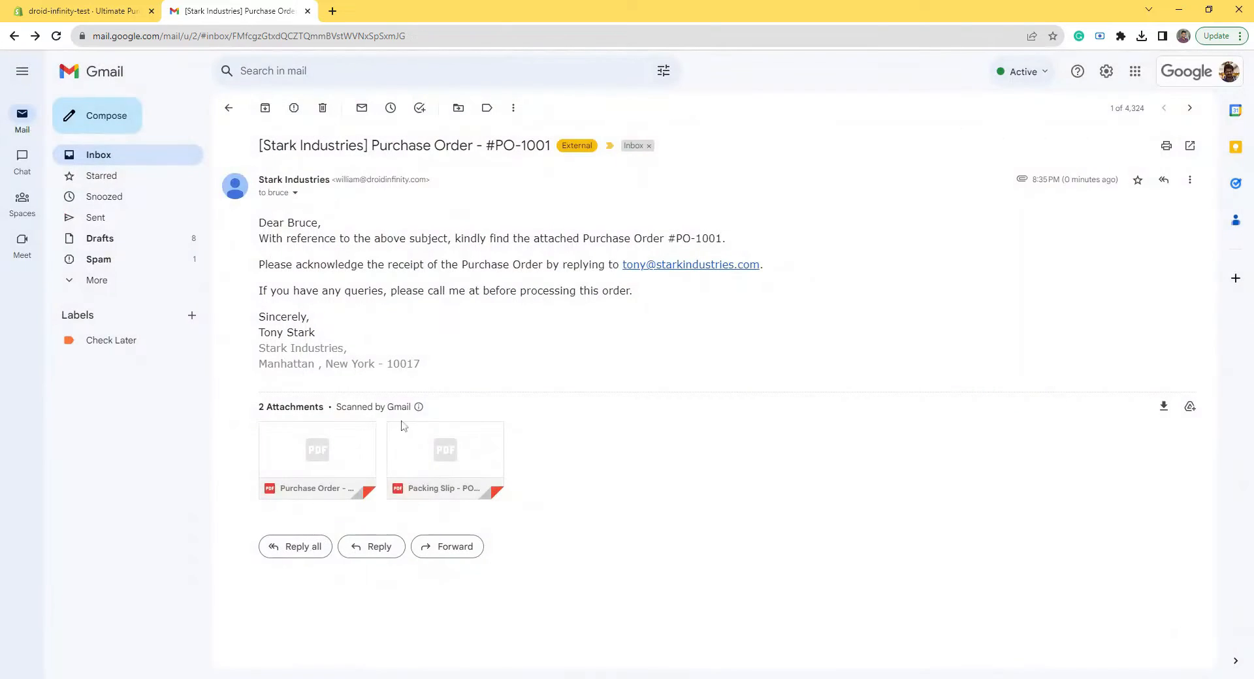
left_click(403, 426)
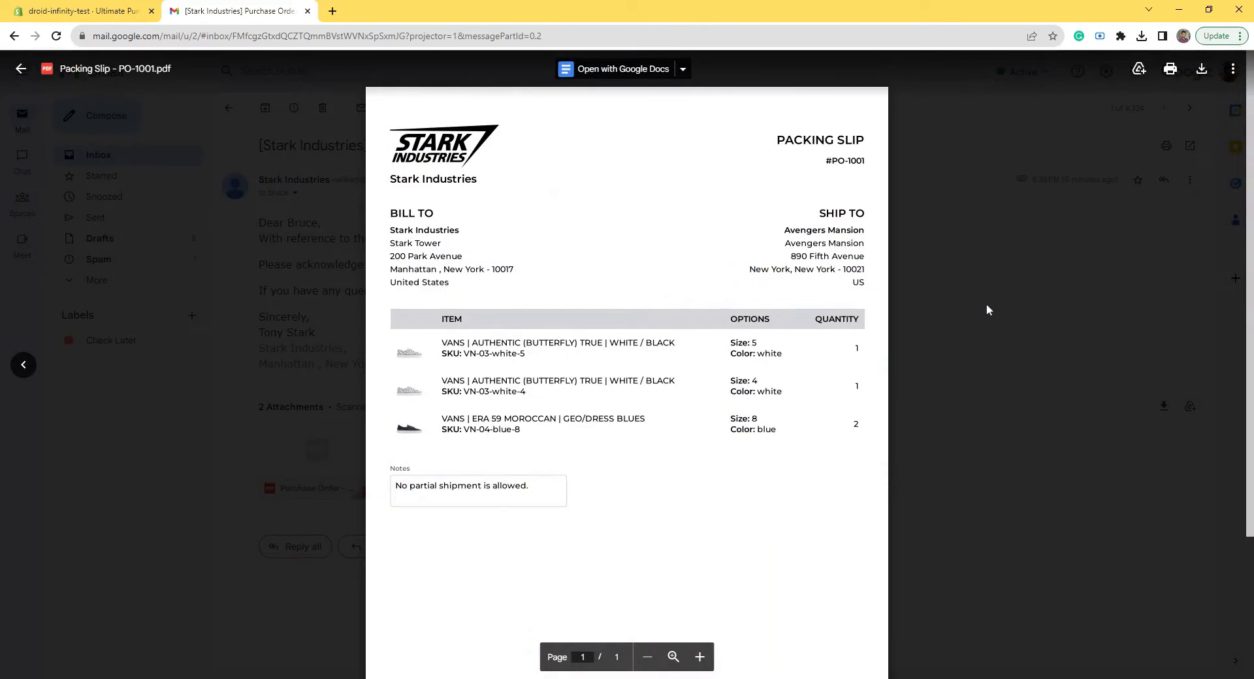
left_click(986, 309)
key("ctrl+Tab")
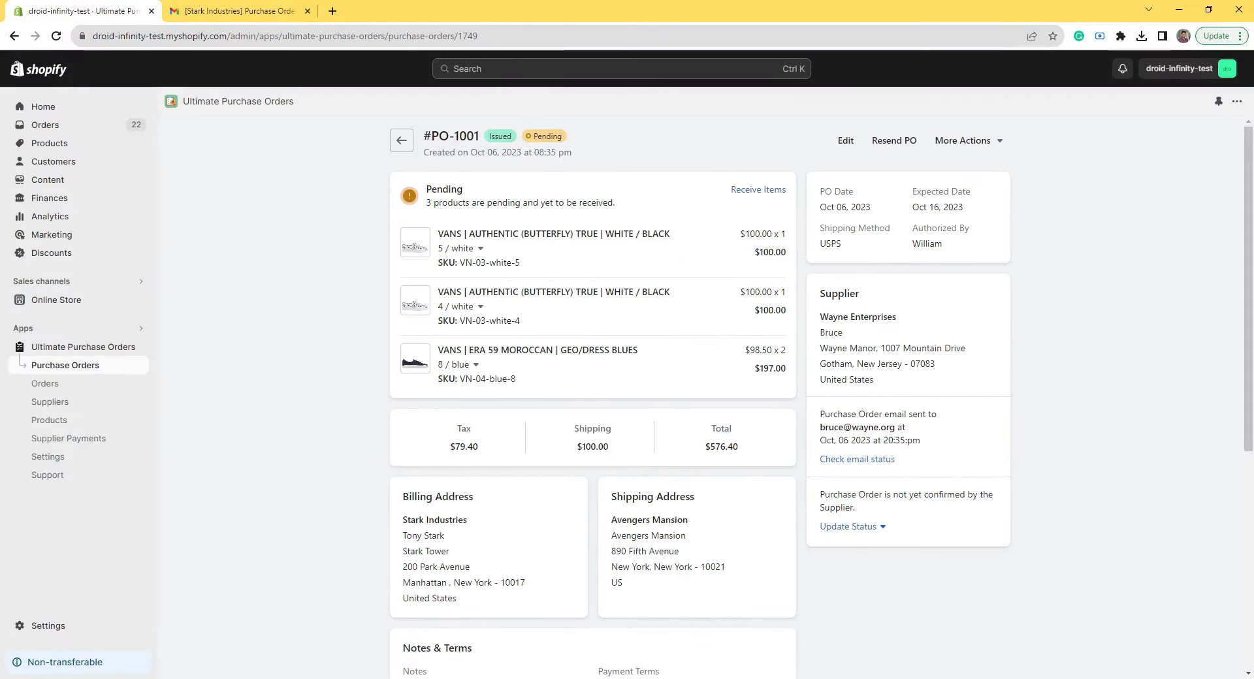
Step: Glance at PO-1001's More Actions, then open order #1029 ($1,086.90, five items) from the store's Orders list
left_click(973, 142)
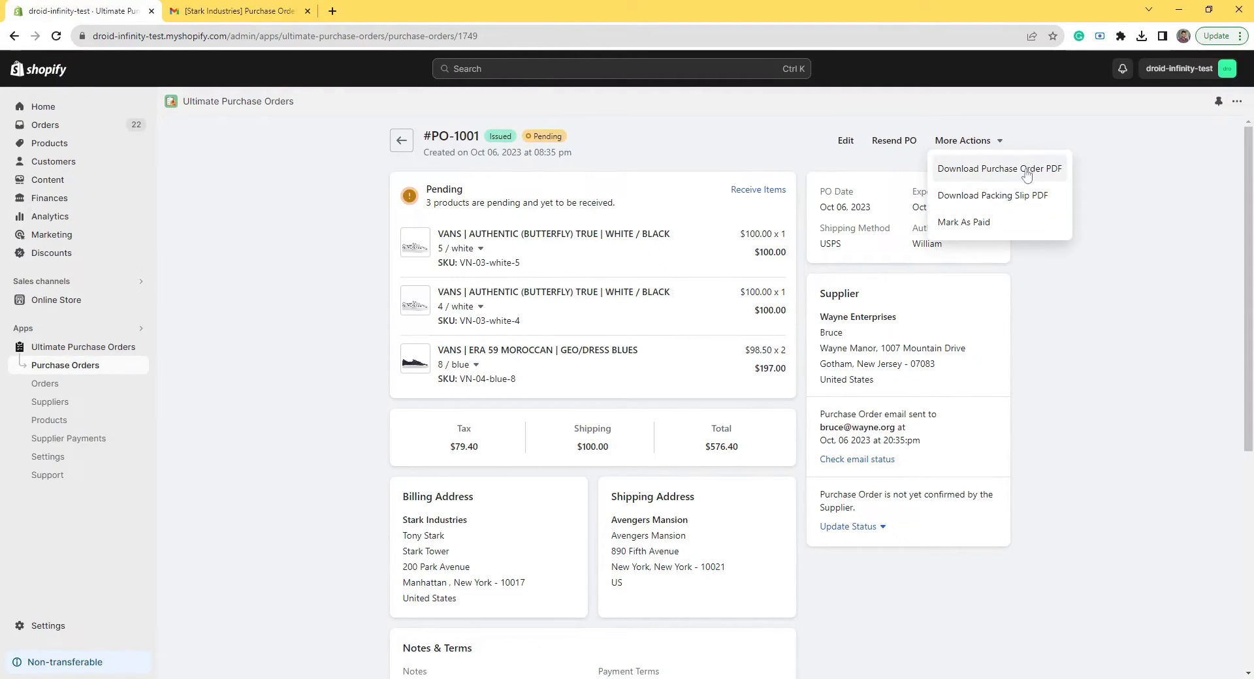
left_click(1117, 190)
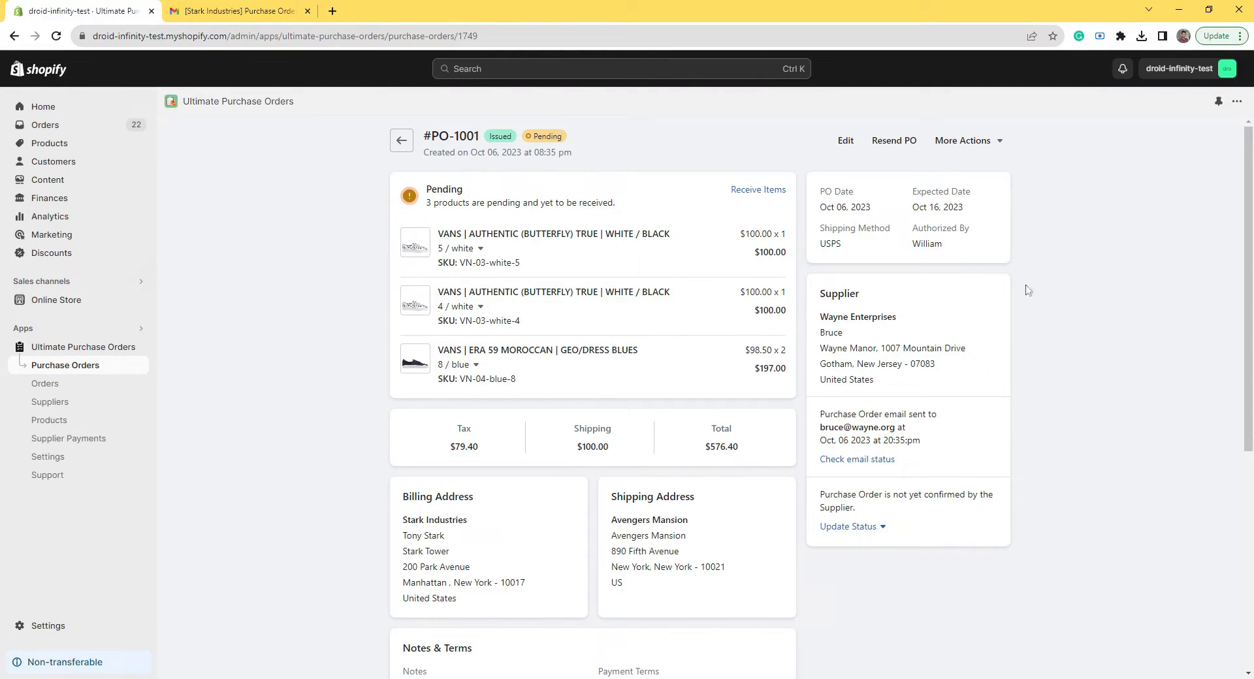
mouse_move(1244, 250)
left_mouse_down()
mouse_move(1245, 477)
mouse_move(1245, 250)
left_mouse_up()
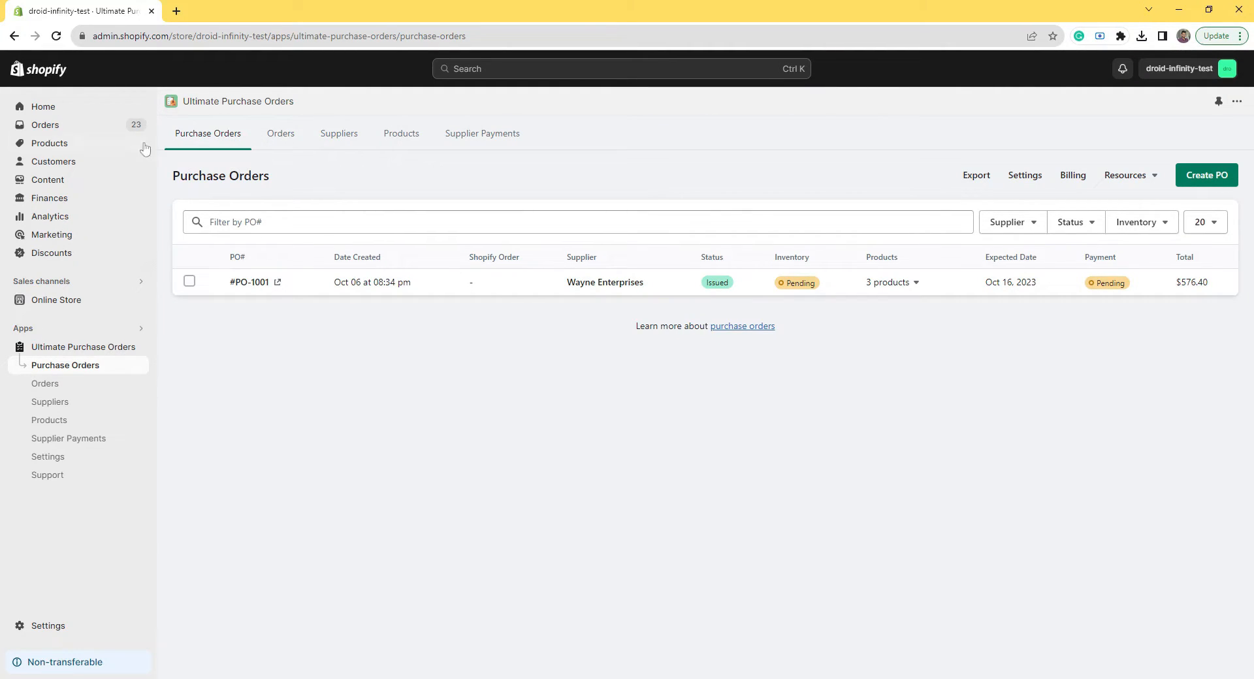
left_click(71, 125)
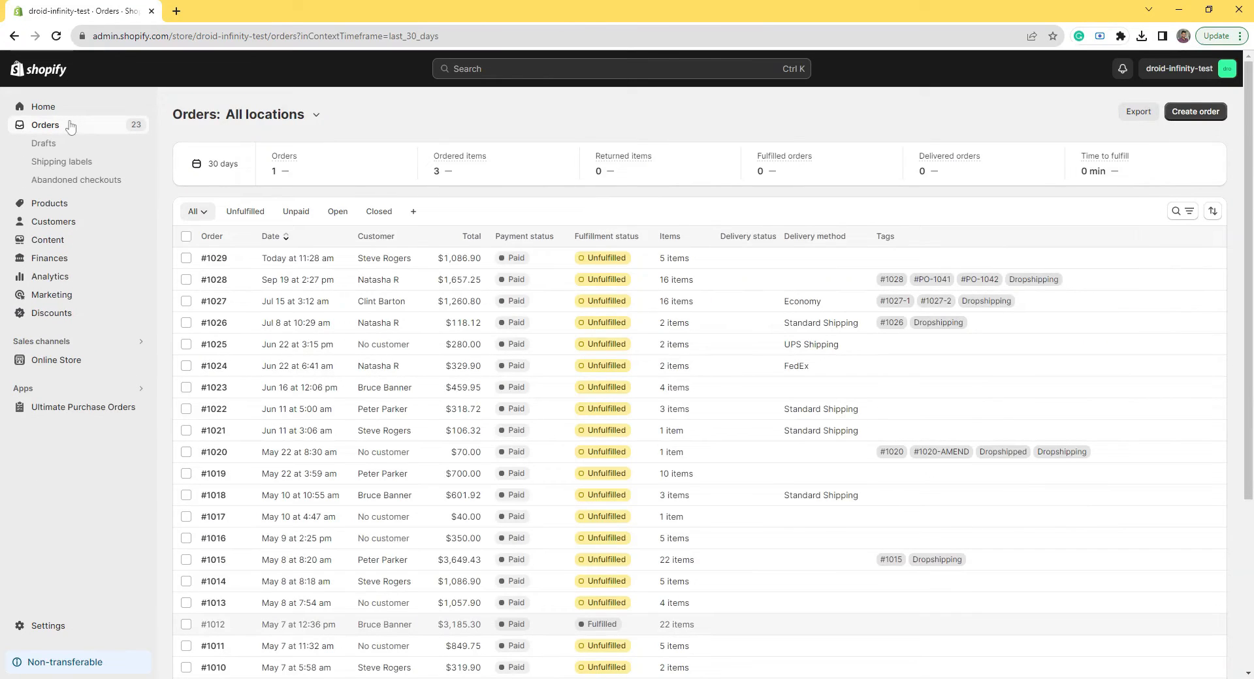
left_click(215, 259)
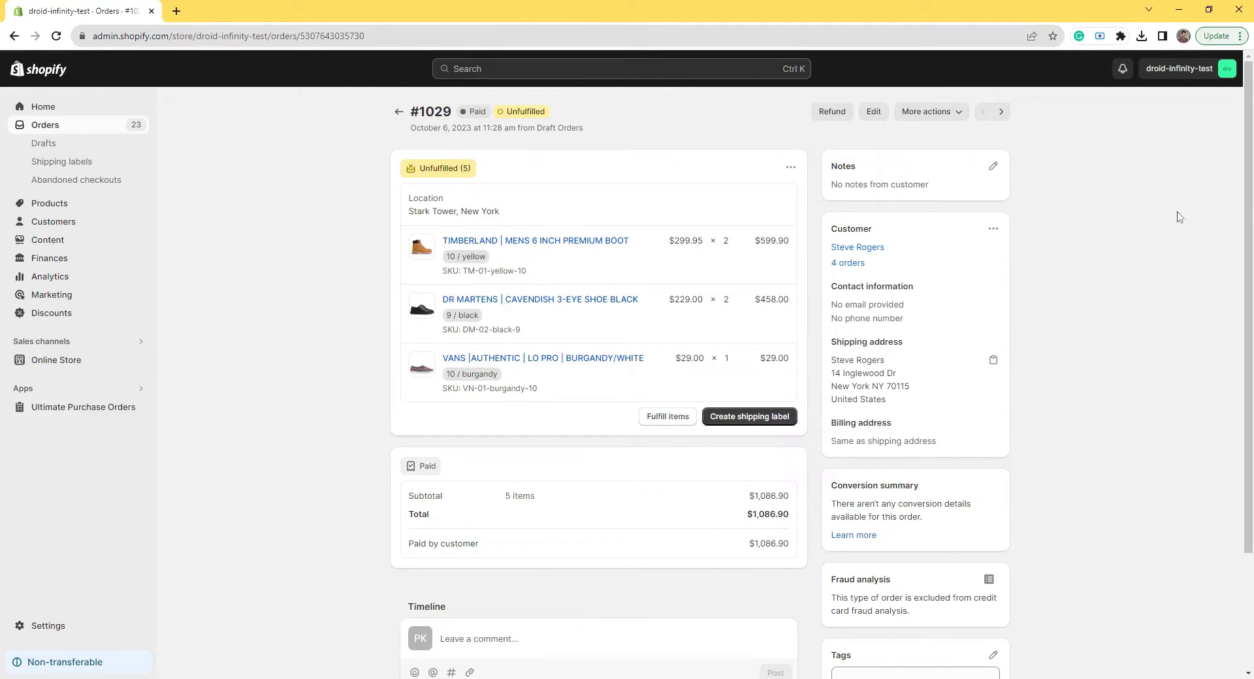
Step: Create a purchase order from order #1029 via More actions, prefilled with its three products ($684.80)
left_click_drag(1248, 201, 1246, 178)
left_click(930, 112)
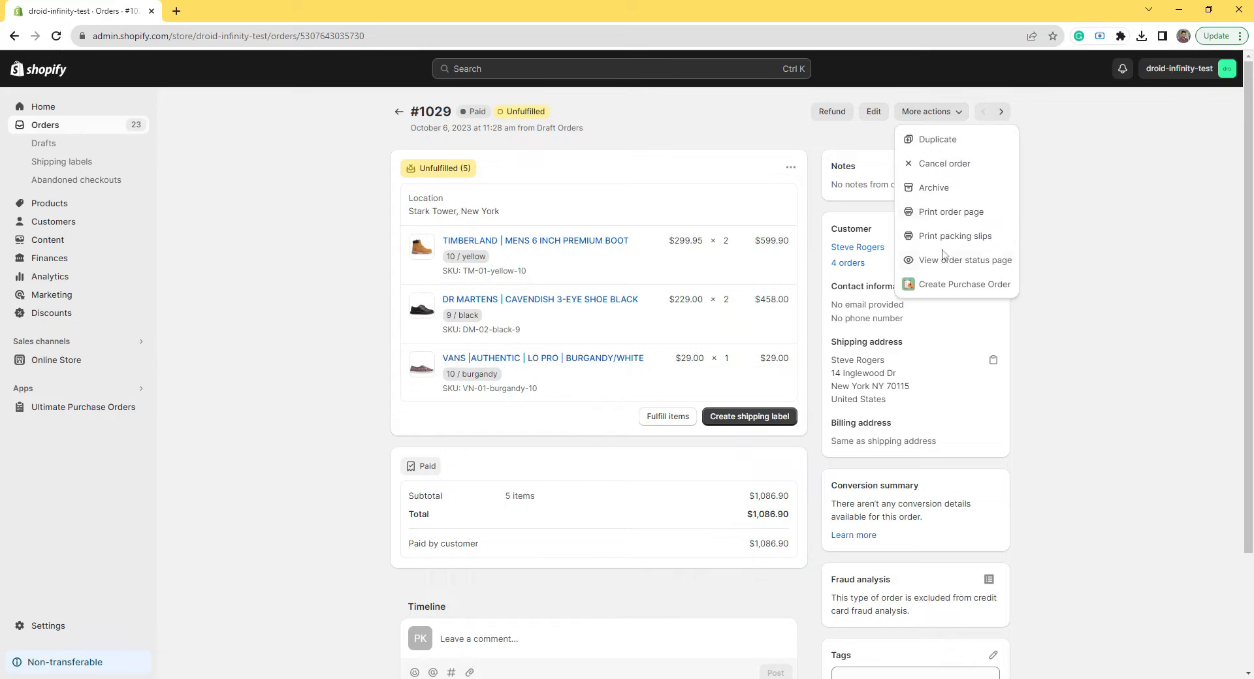
left_click(942, 286)
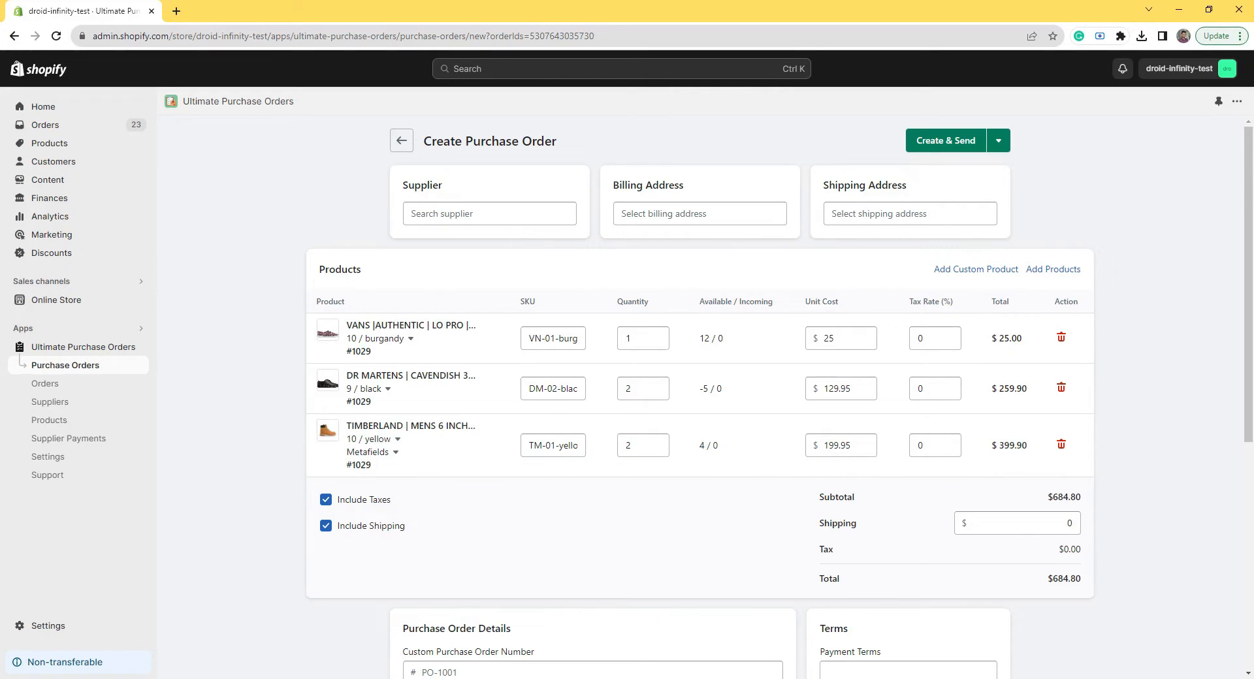
Step: Choose Wayne Enterprises as supplier and issue PO-1002 for the Vans and Dr Martens ($384.90 total)
left_click(489, 213)
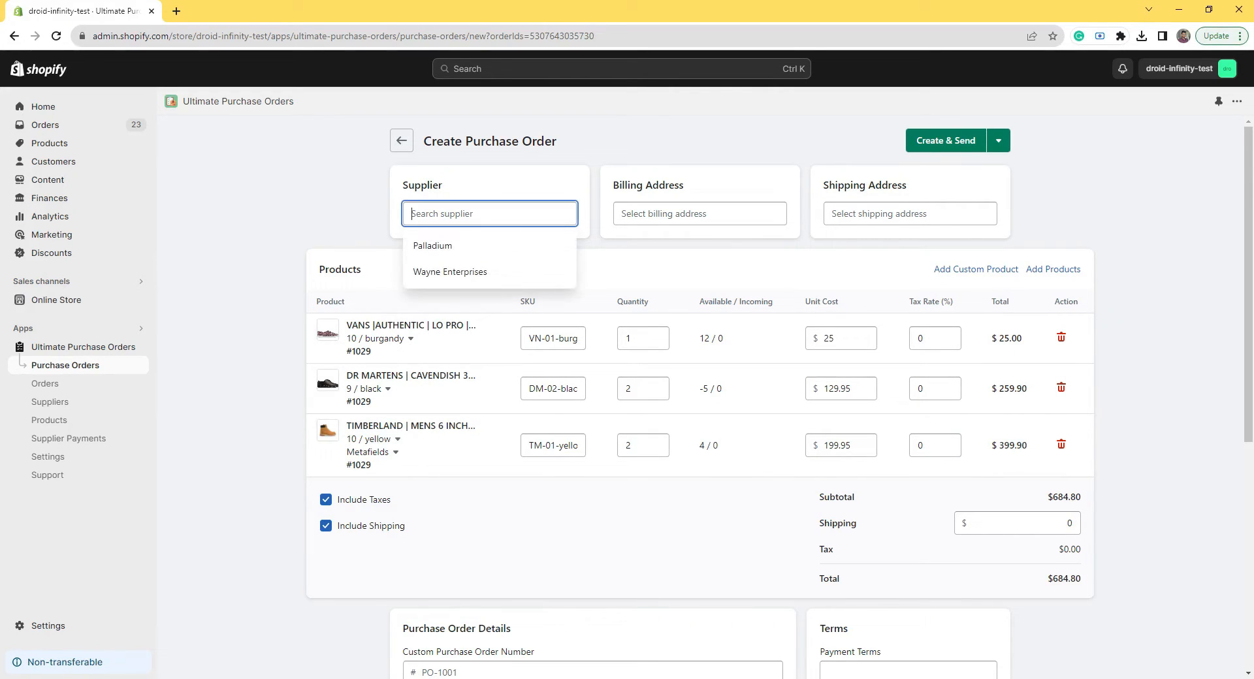
left_click(503, 272)
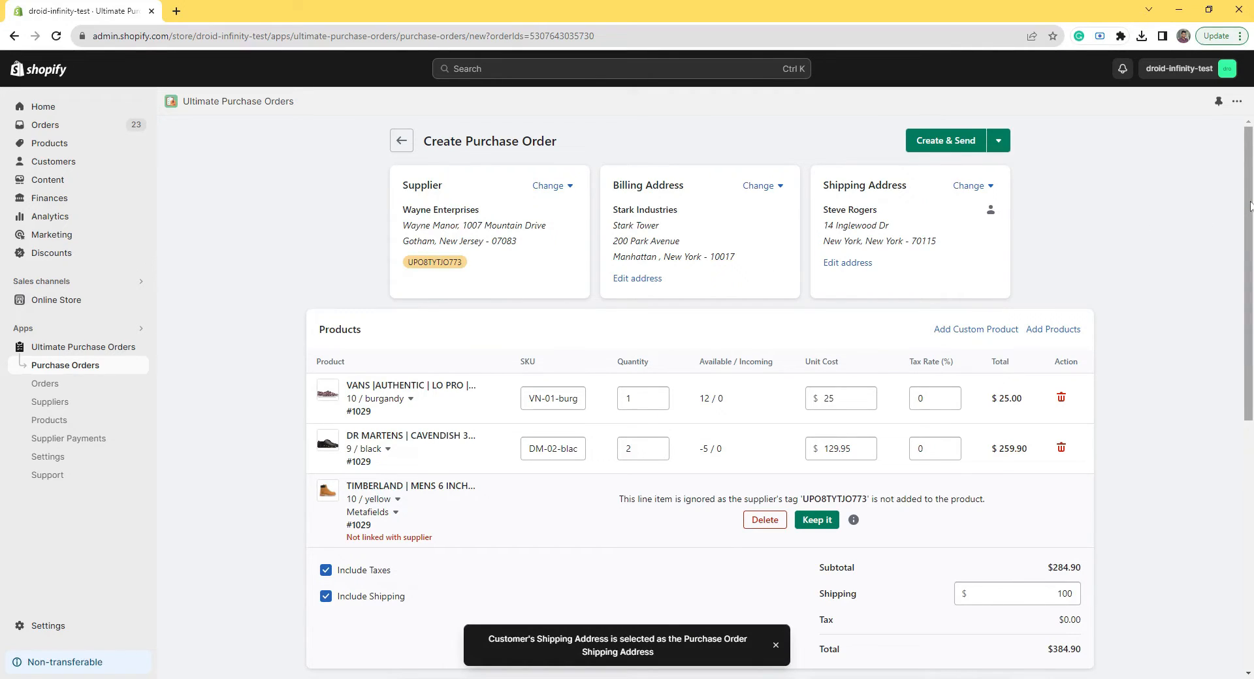
mouse_move(1251, 202)
left_mouse_down()
mouse_move(1249, 220)
mouse_move(1249, 206)
left_mouse_up()
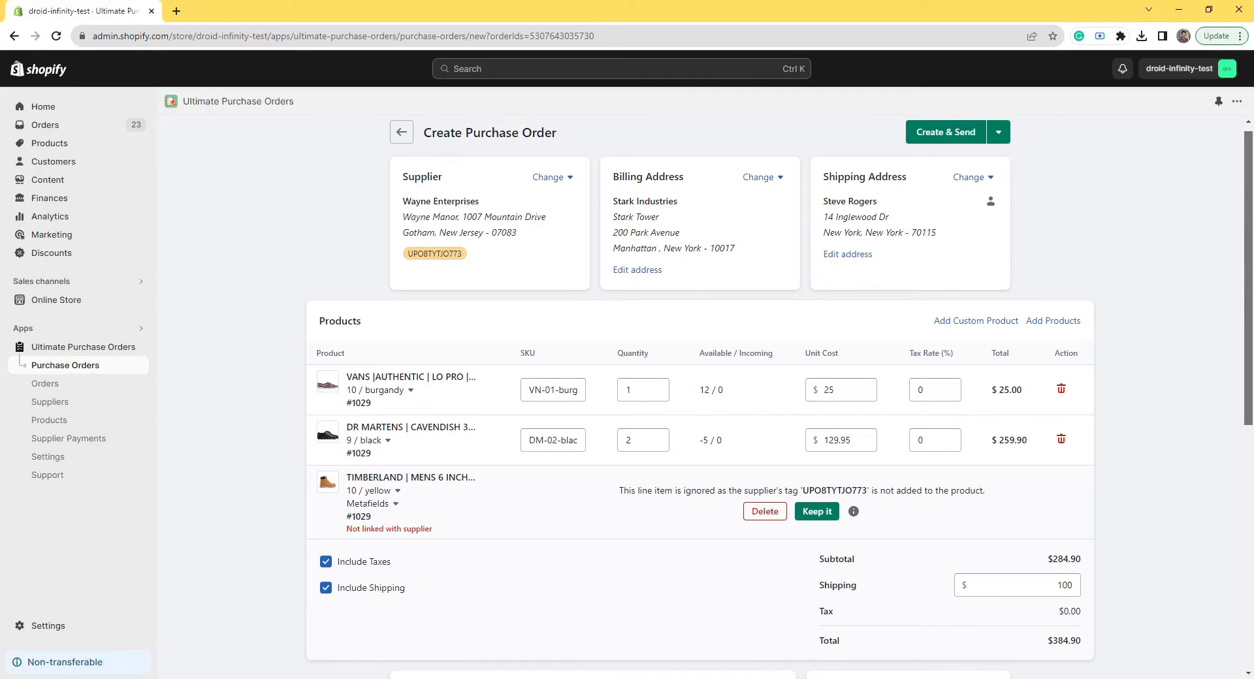
left_click_drag(1249, 206, 1249, 201)
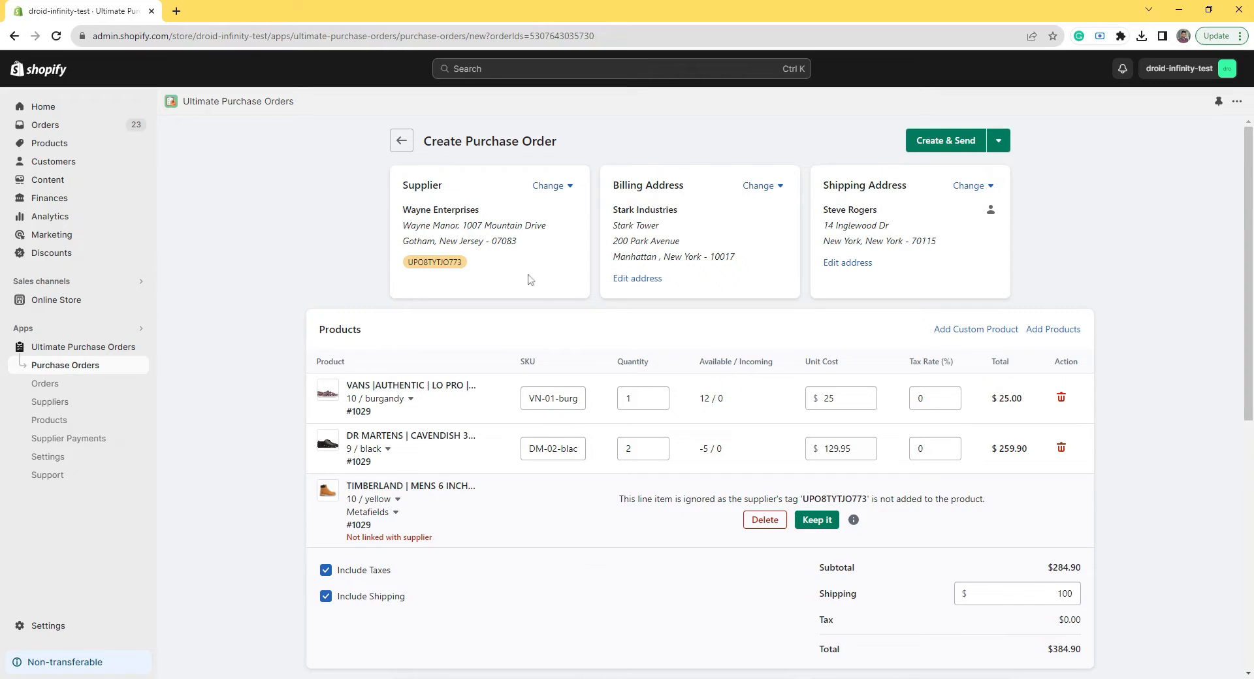
left_click(940, 149)
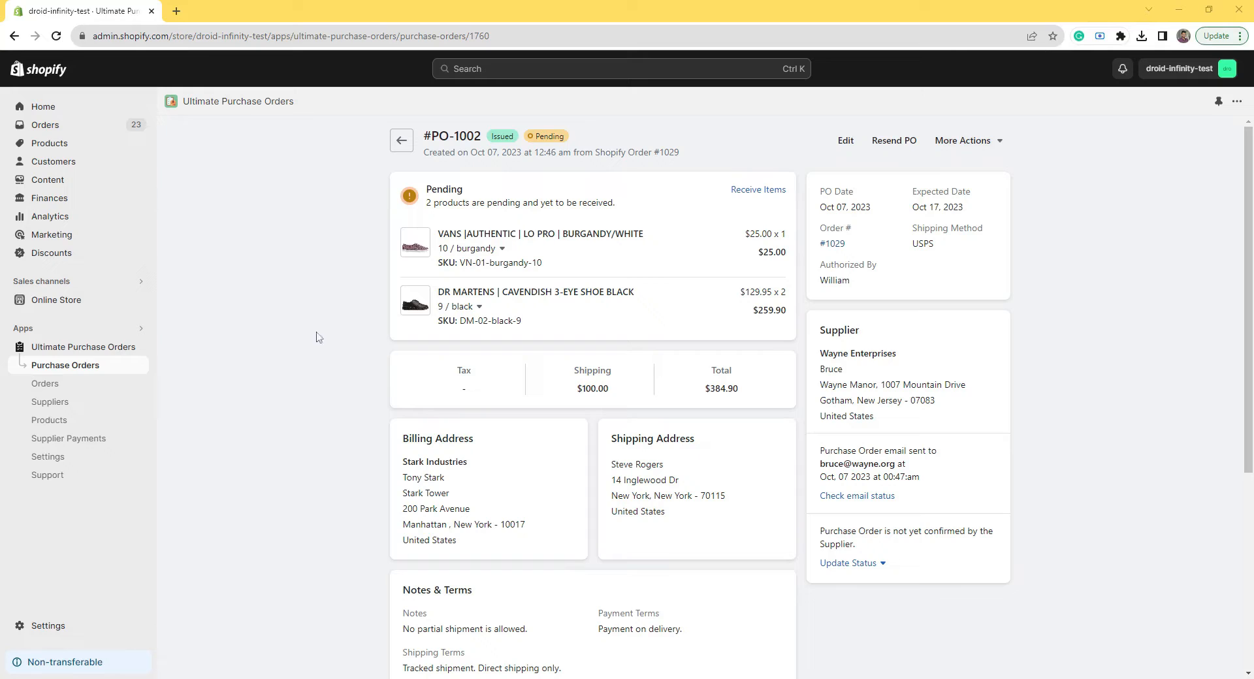
Step: From the app's Orders list, start another PO for order #1029, noting existing PO-1002
left_click(103, 387)
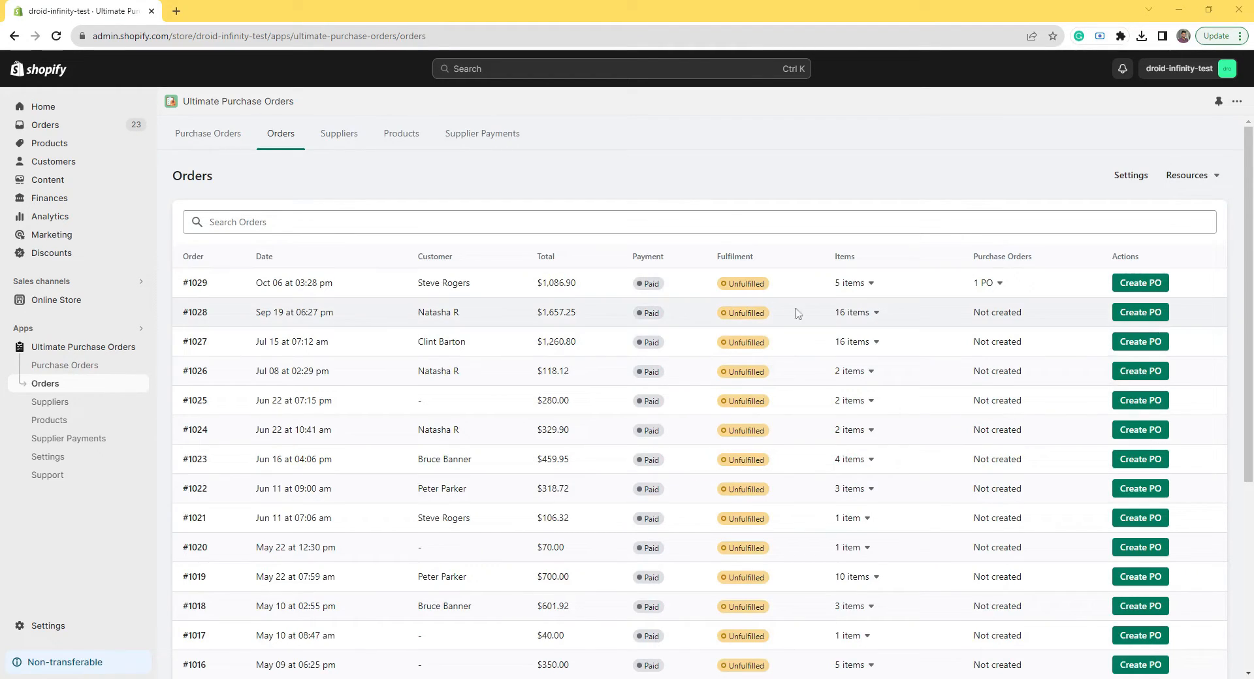
left_click(1141, 285)
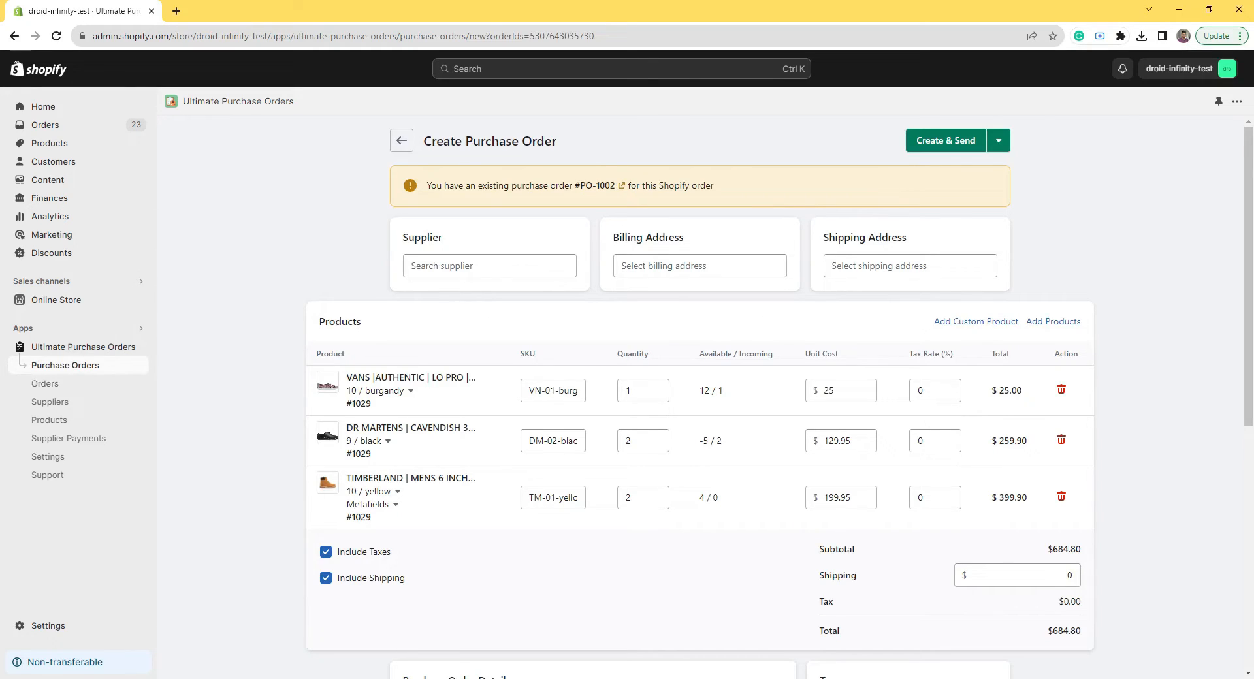
Step: Choose Palladium as supplier and issue PO-1003 for the Timberland boots (CA$399.90)
left_click(411, 265)
left_click(461, 291)
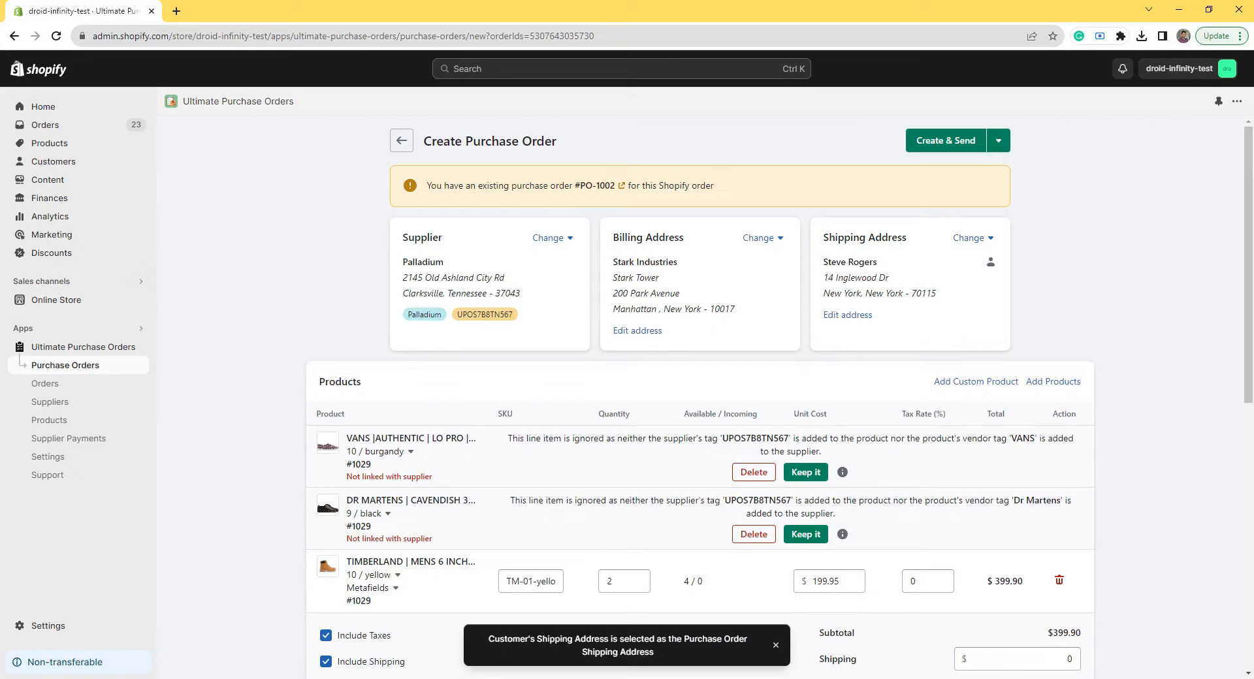
left_click(958, 153)
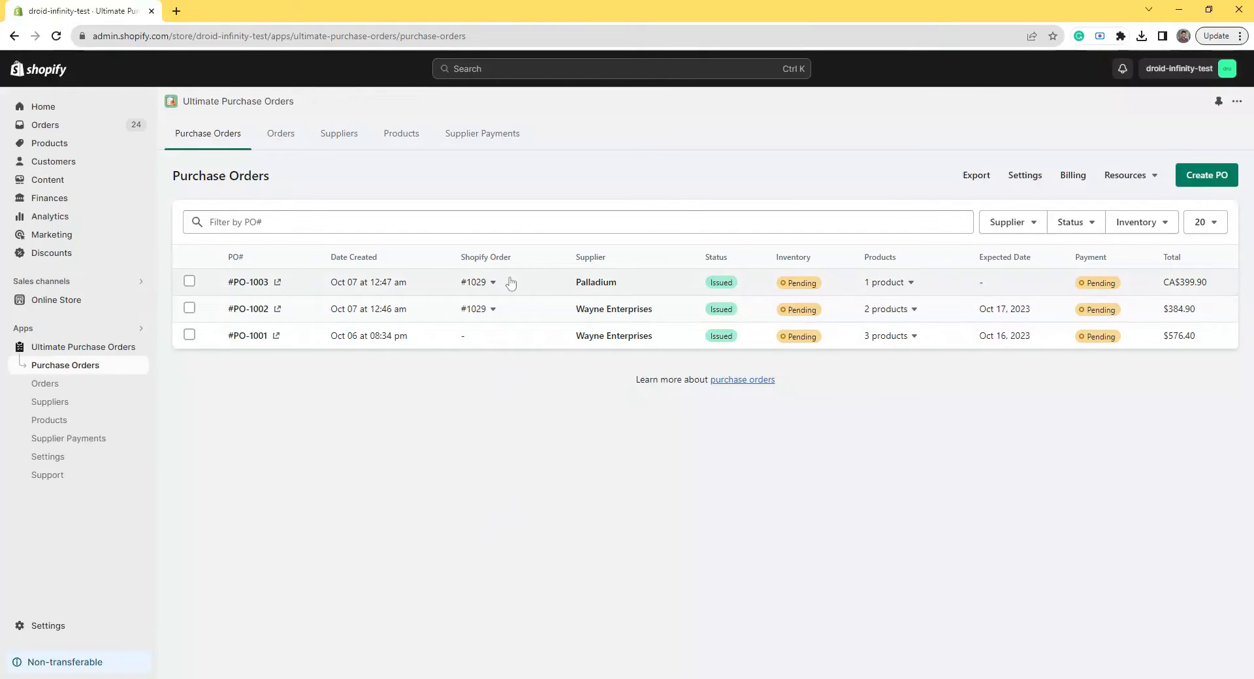
Step: In Purchase Orders settings, enable automatic POs sent to suppliers immediately, and save
left_click(45, 458)
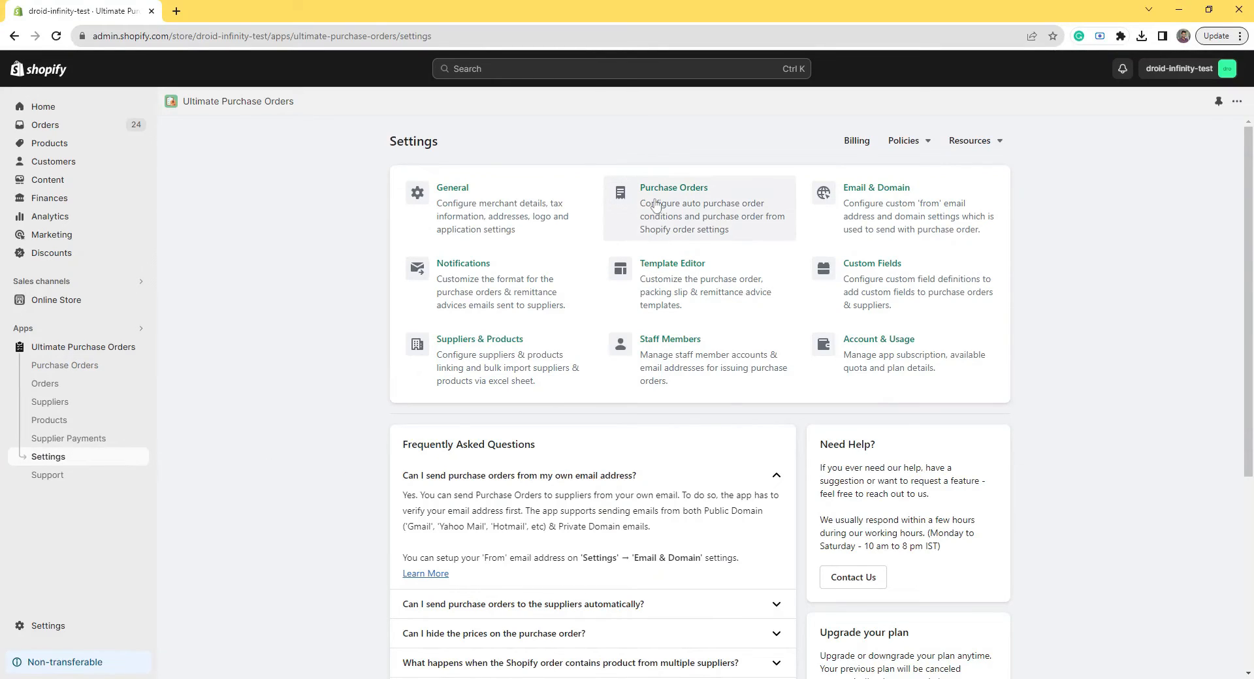
left_click(656, 206)
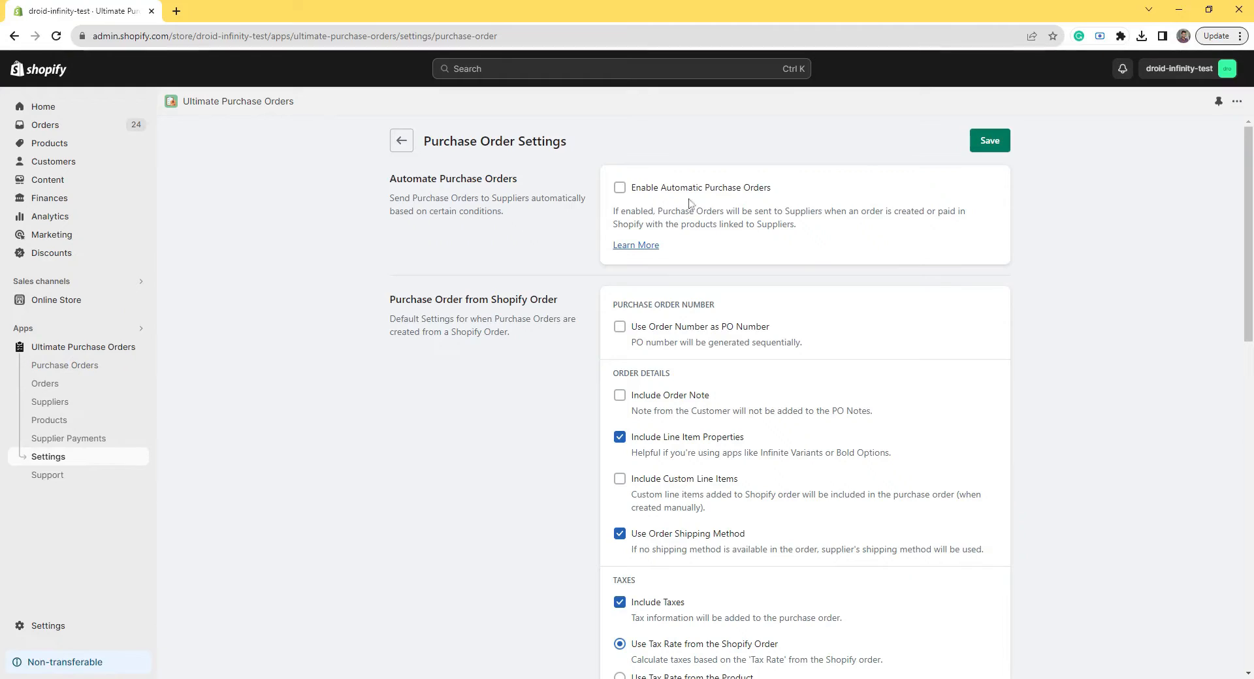
left_click(700, 195)
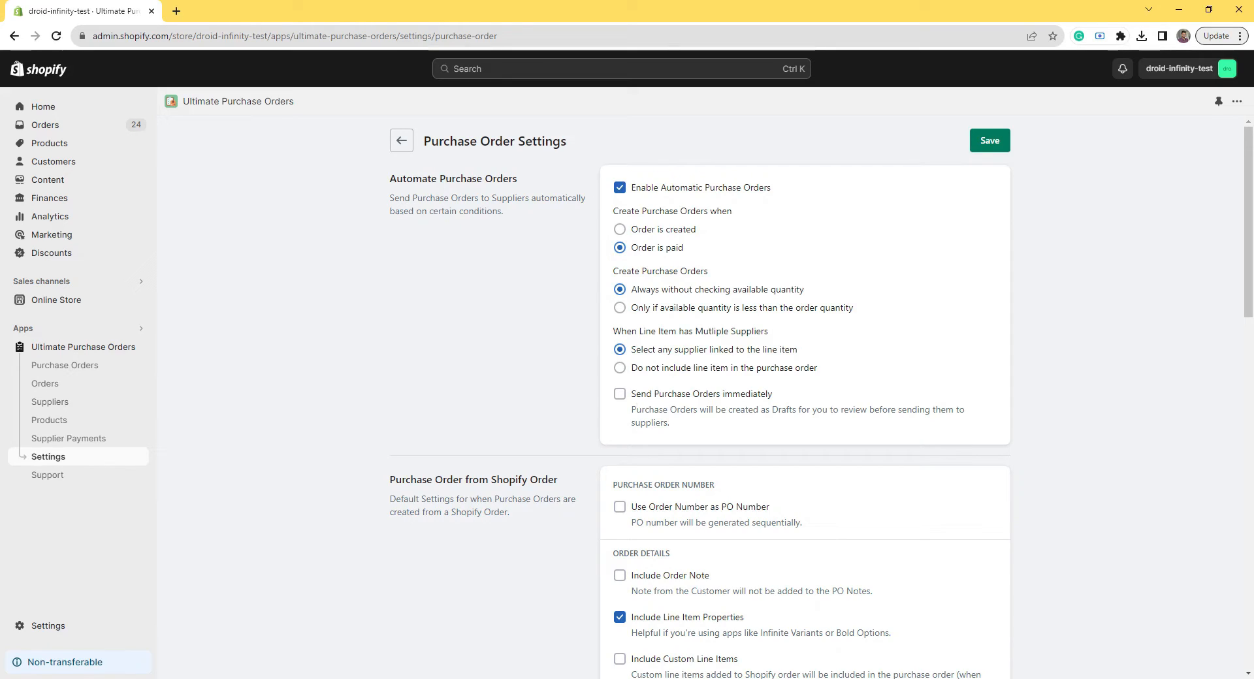
left_click(640, 396)
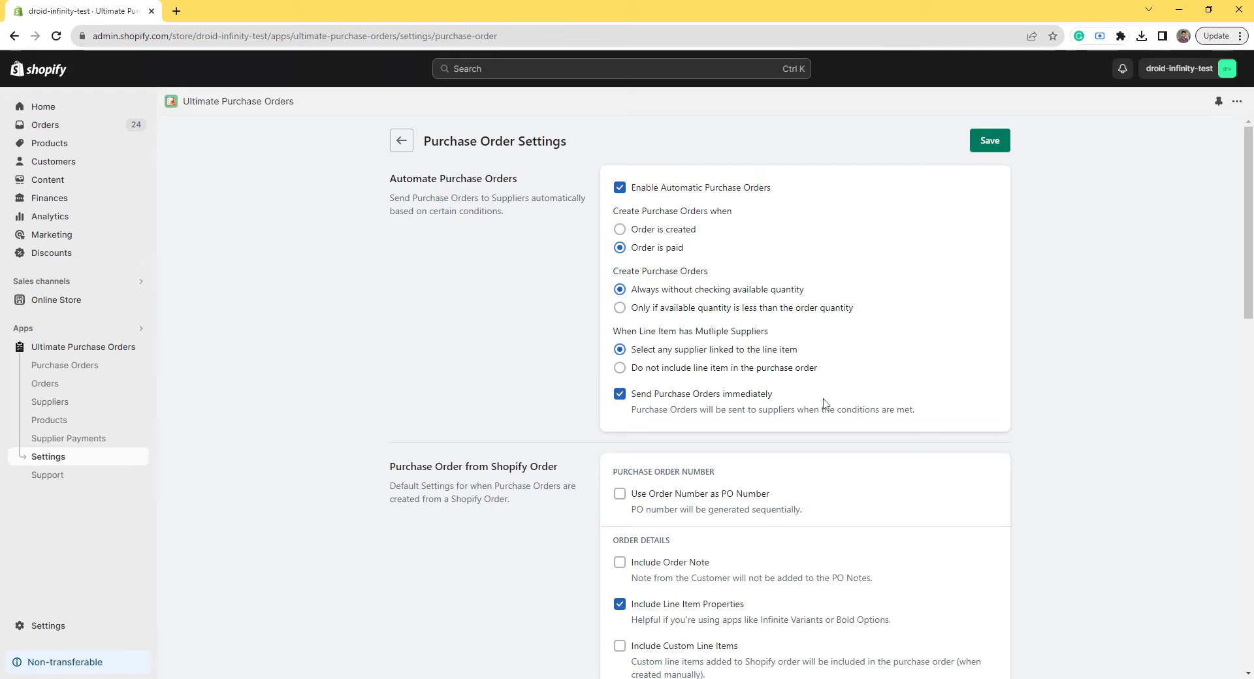
left_click(989, 141)
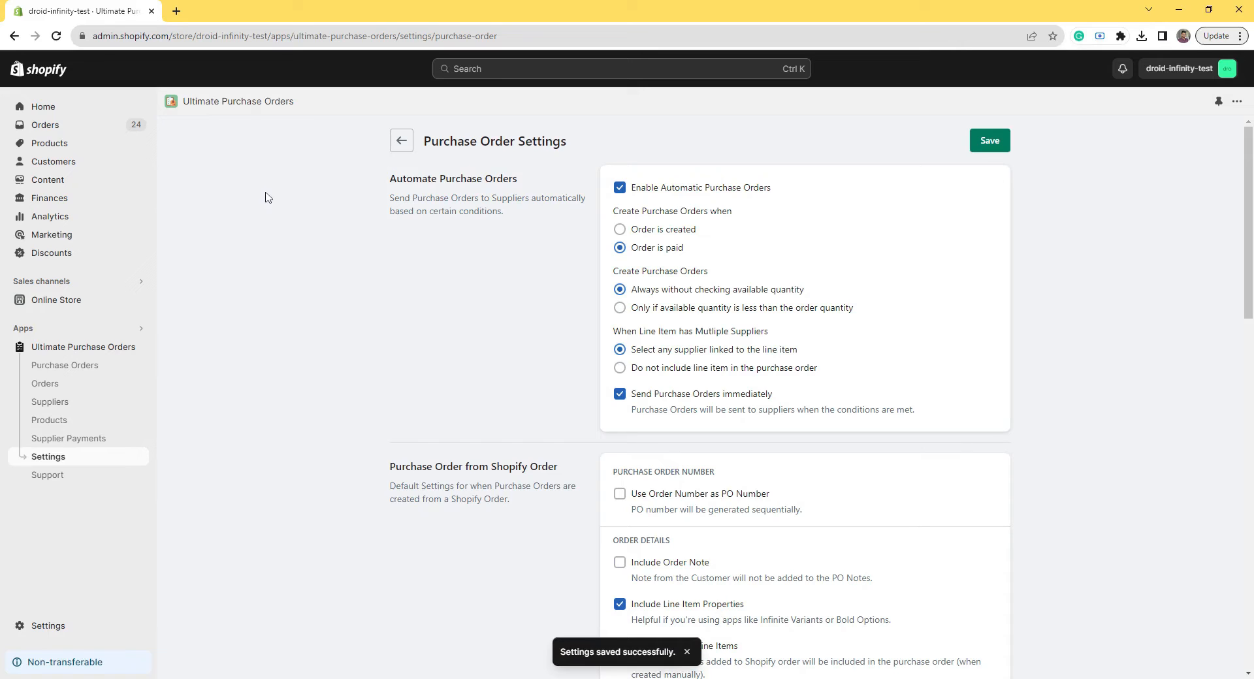
left_click(94, 132)
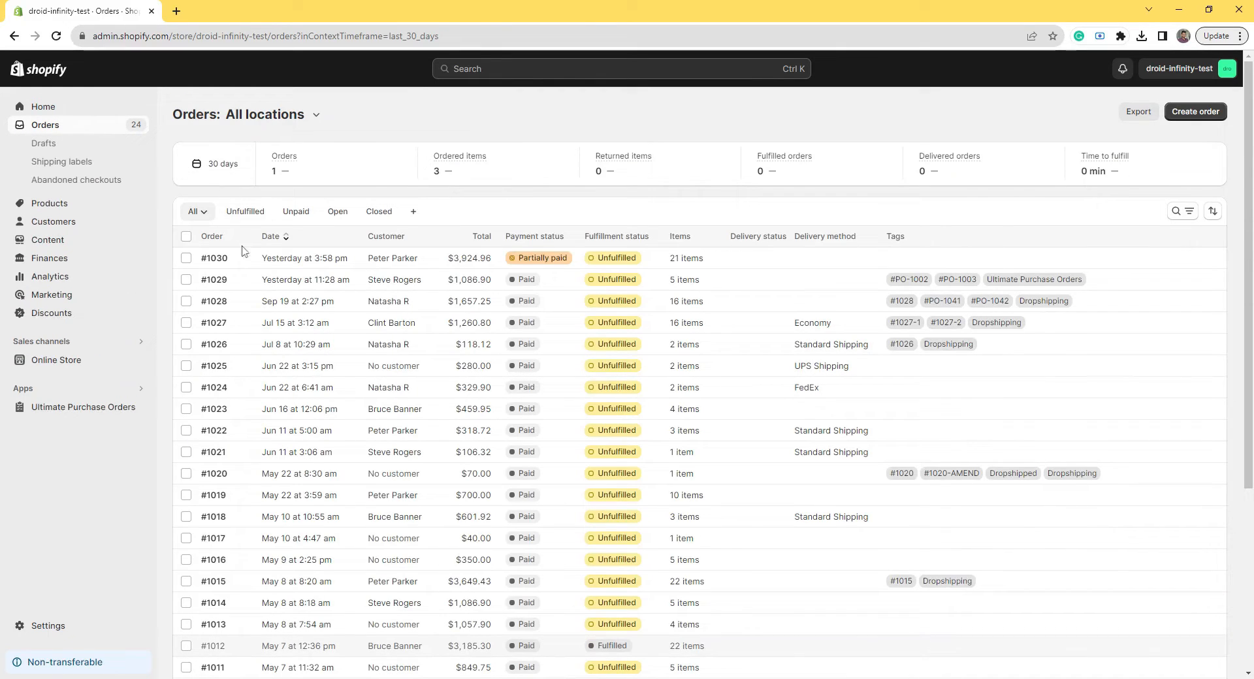
Step: Mark order #1030 as paid, then go to Ultimate Purchase Orders showing PO-1004, PO-1005 and PO-1006
left_click(217, 260)
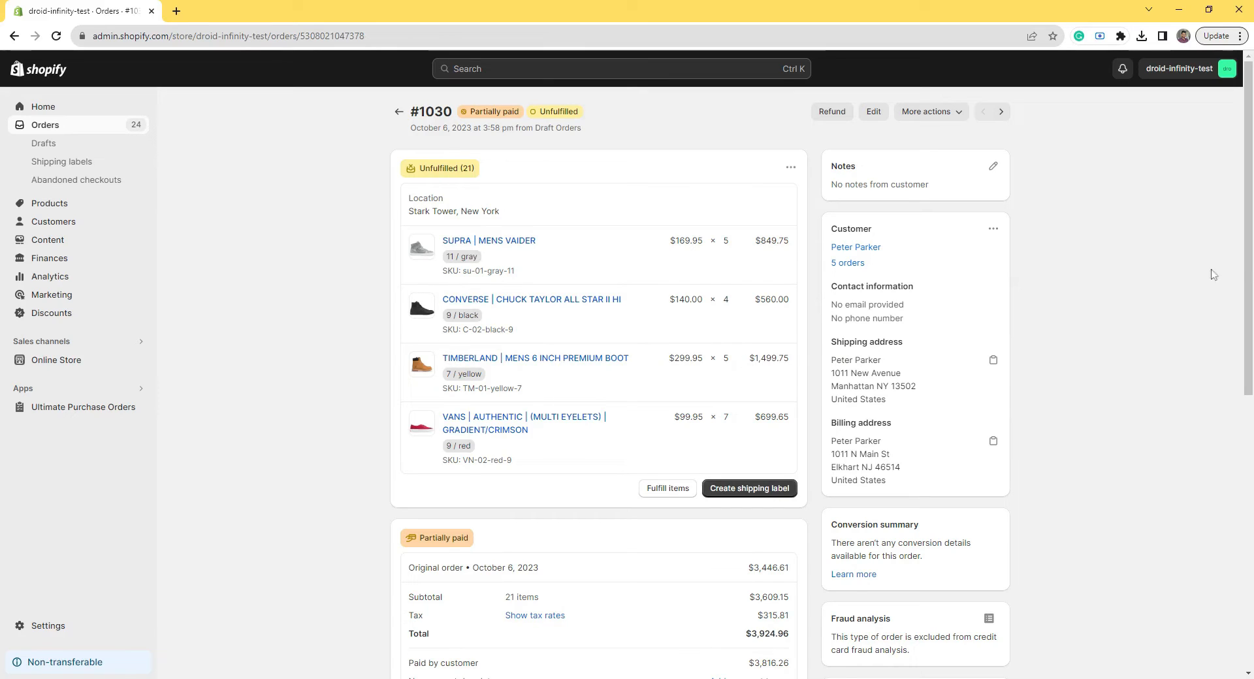
left_click_drag(1247, 250, 1247, 374)
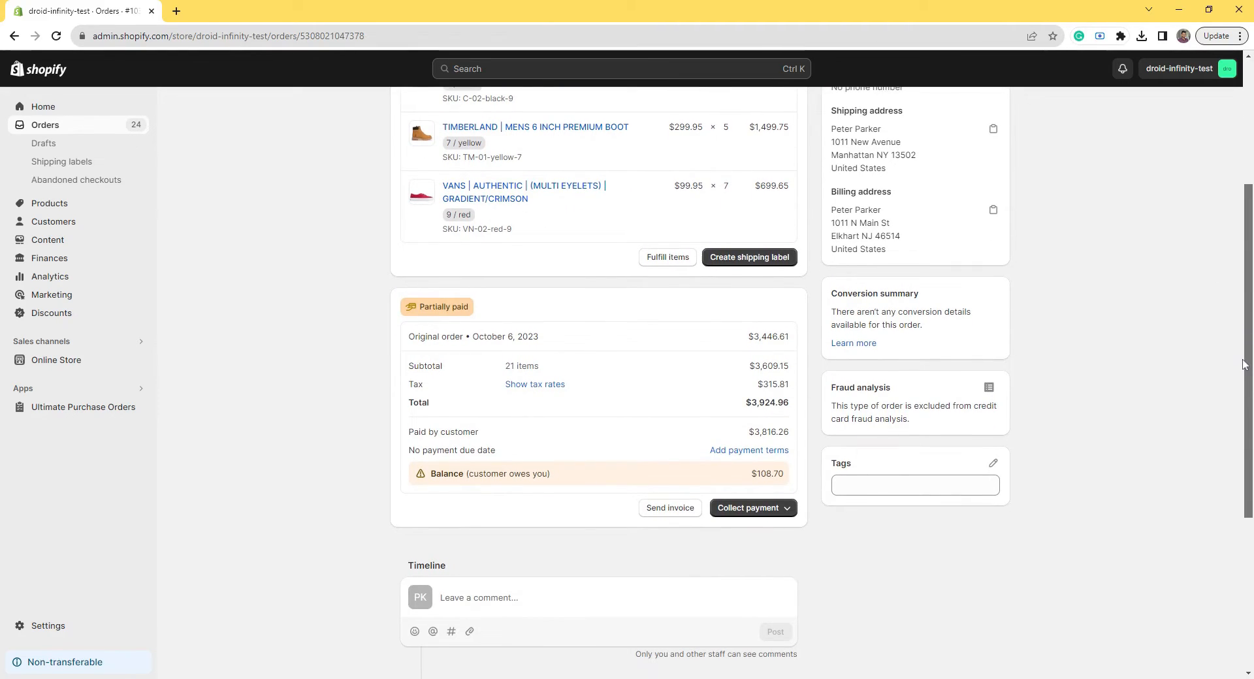
left_click(787, 508)
left_click(751, 562)
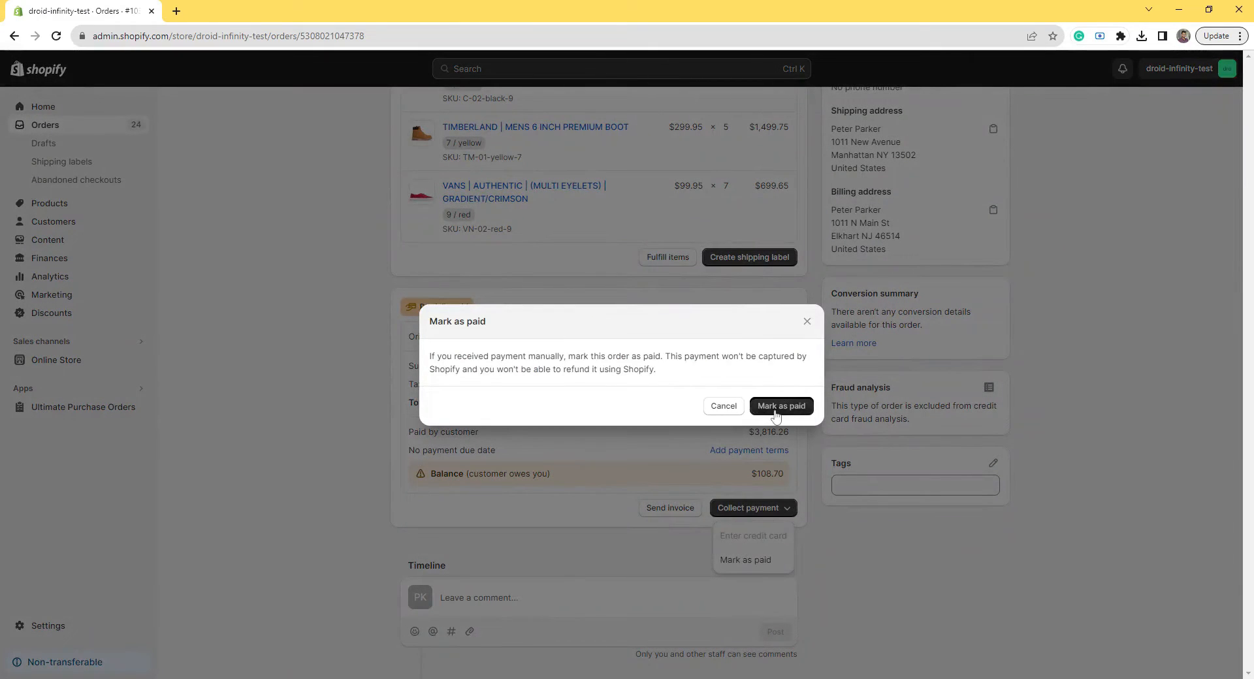
left_click(778, 408)
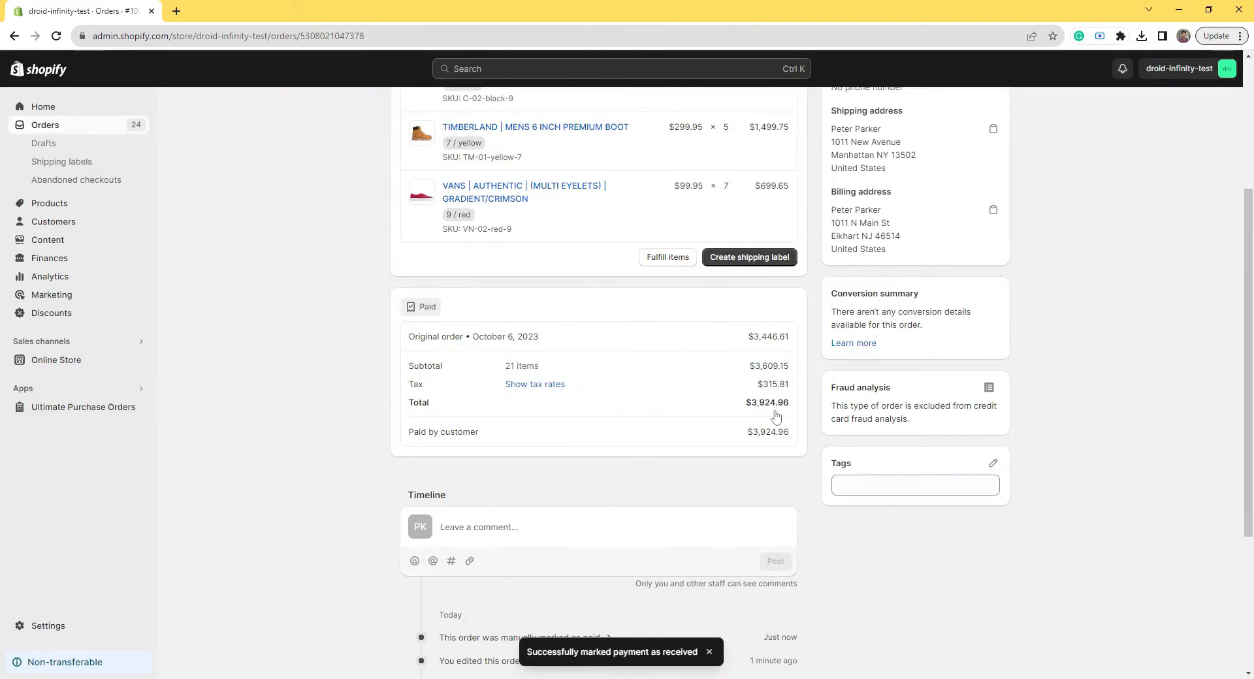
scroll(1164, 418, "up", 3)
scroll(633, 265, "up", 1)
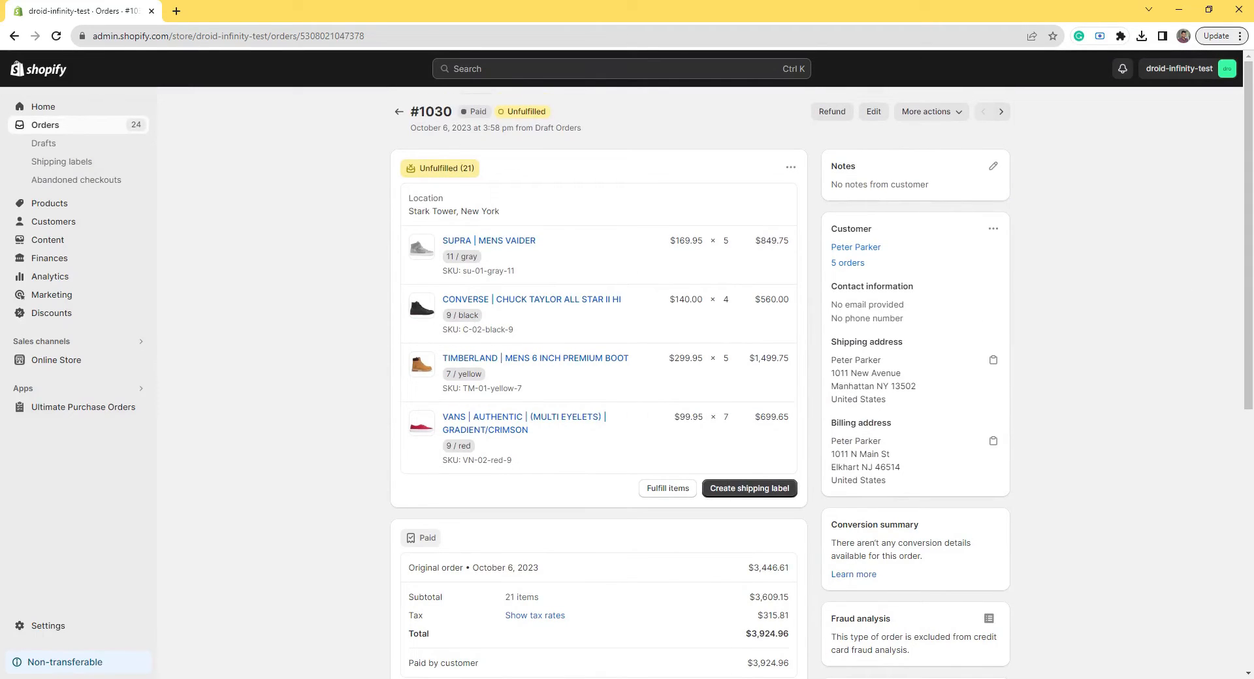
left_click(99, 408)
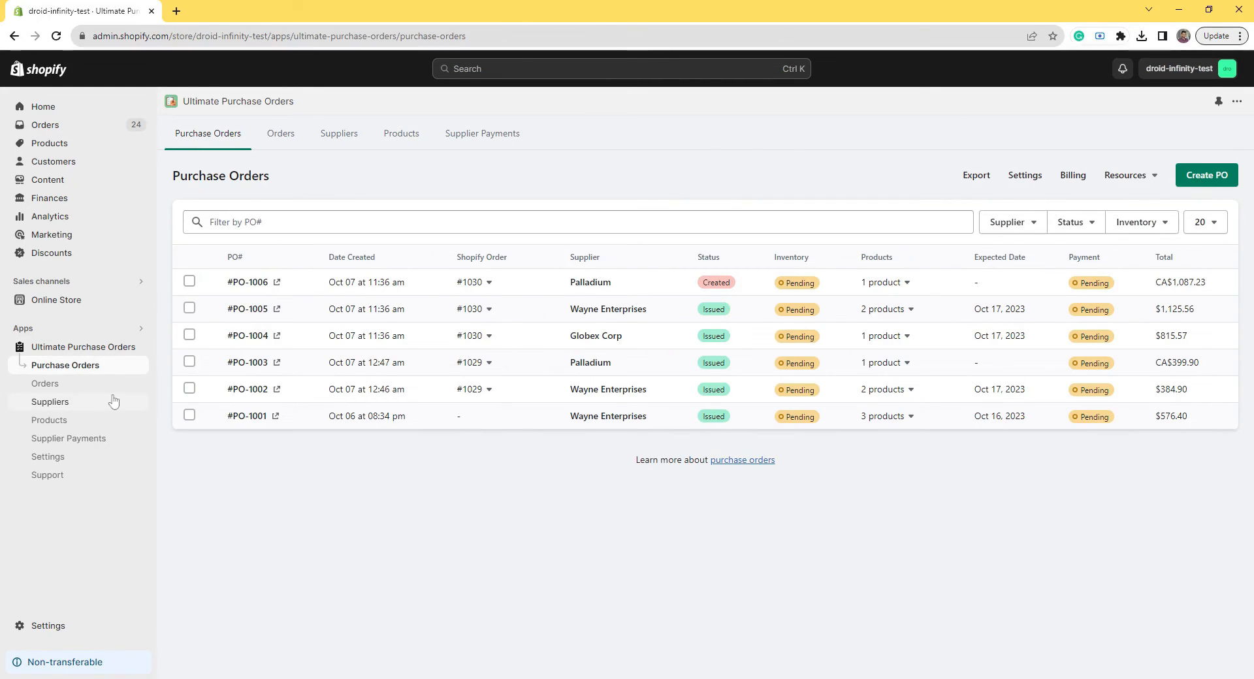
Step: Preview the products of PO-1004, PO-1005 and PO-1006, then open PO-1005 (Converse ×4, Vans ×7)
left_click(892, 342)
left_click(895, 312)
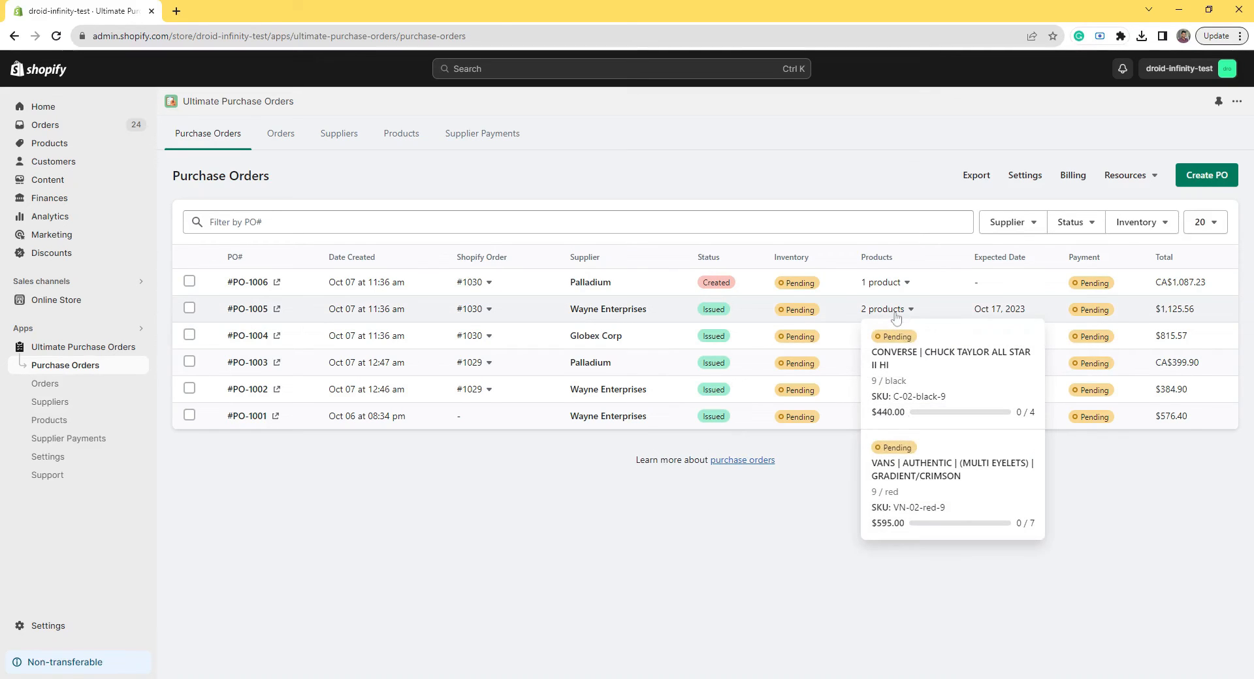
left_click(887, 282)
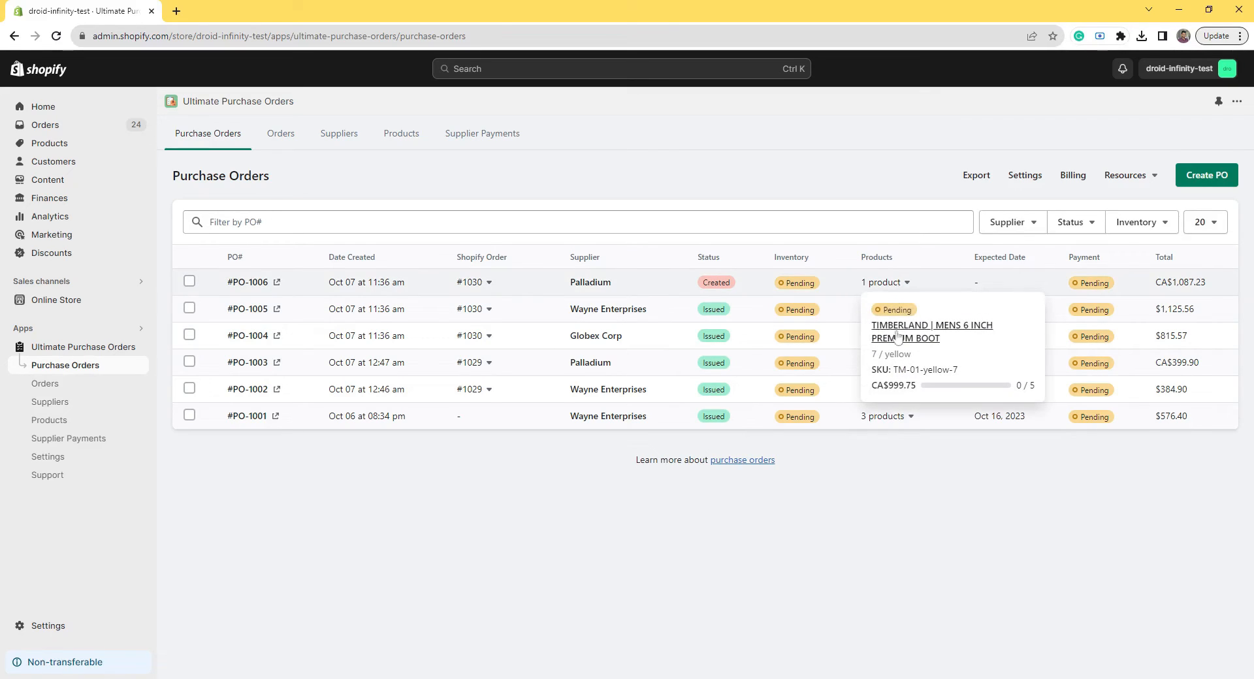
left_click(904, 445)
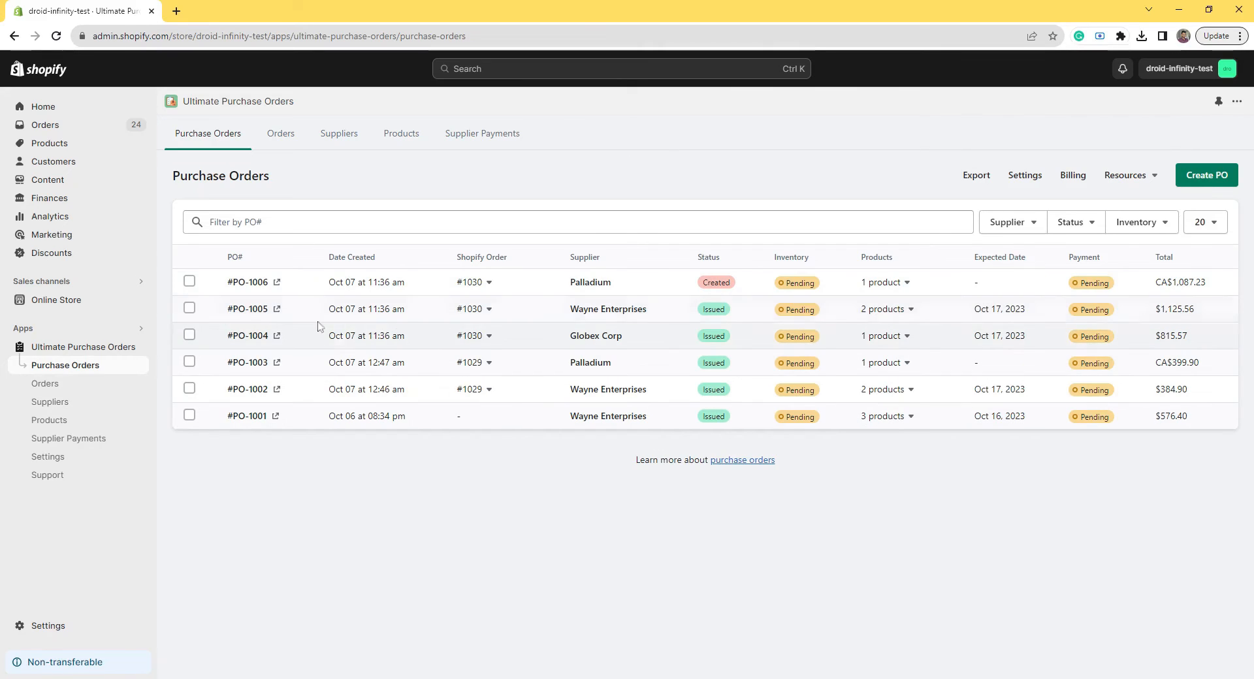
left_click(249, 310)
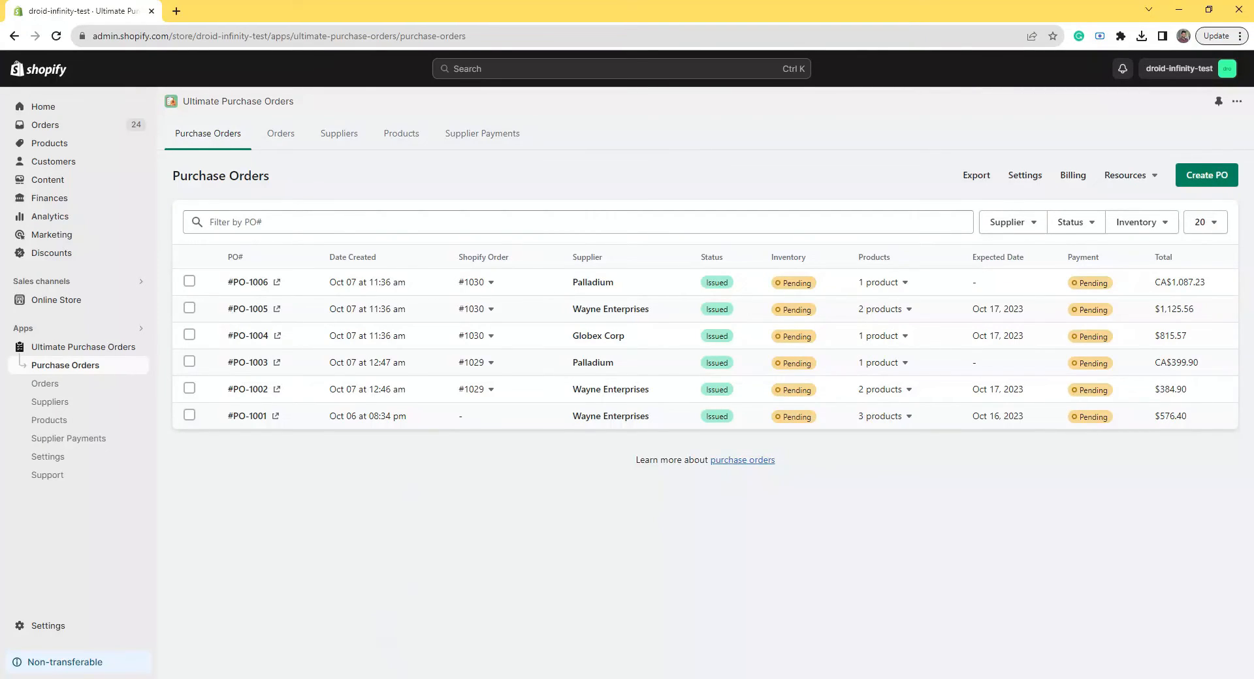
left_click(248, 309)
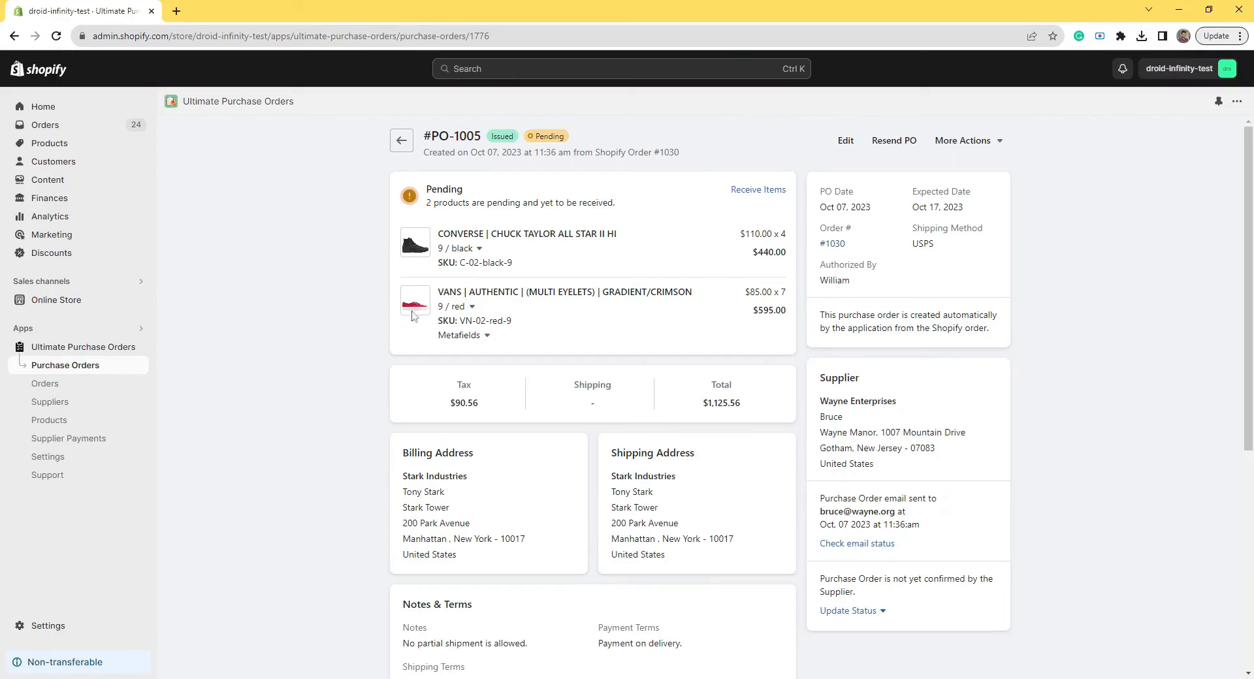
Step: Start receiving PO-1005 and enter 4 as the received quantity for the Converse line
left_click(772, 196)
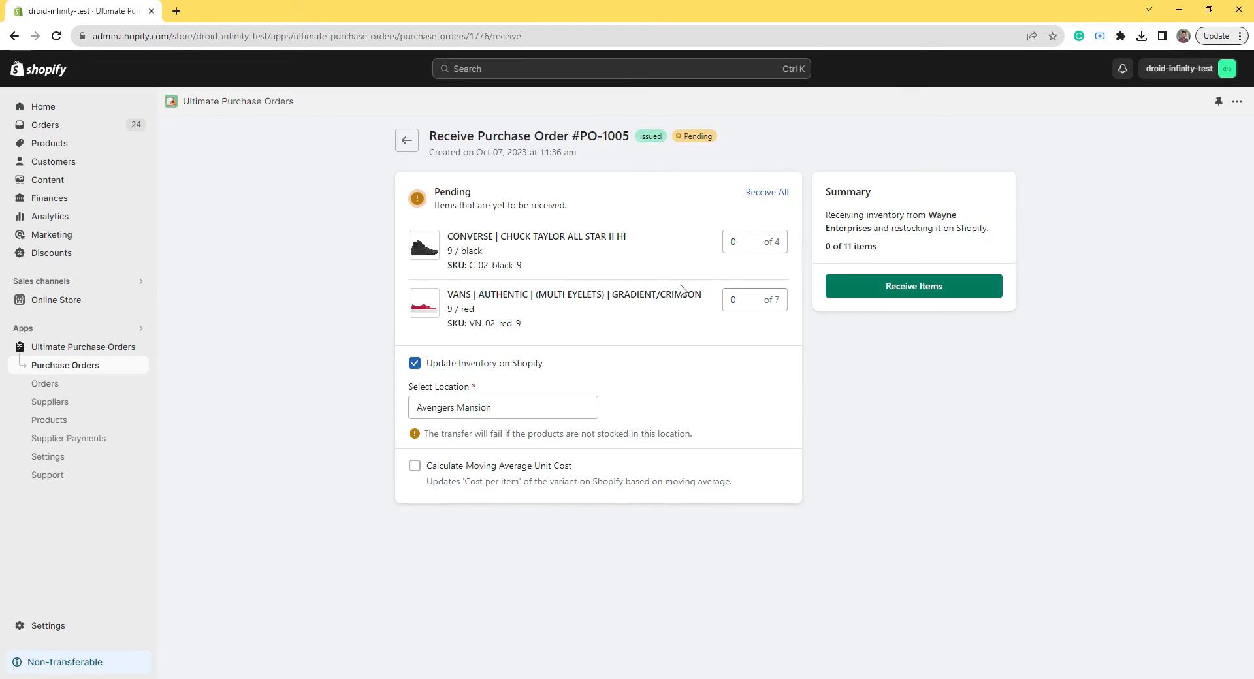
key("Tab")
type("4")
left_click(810, 311)
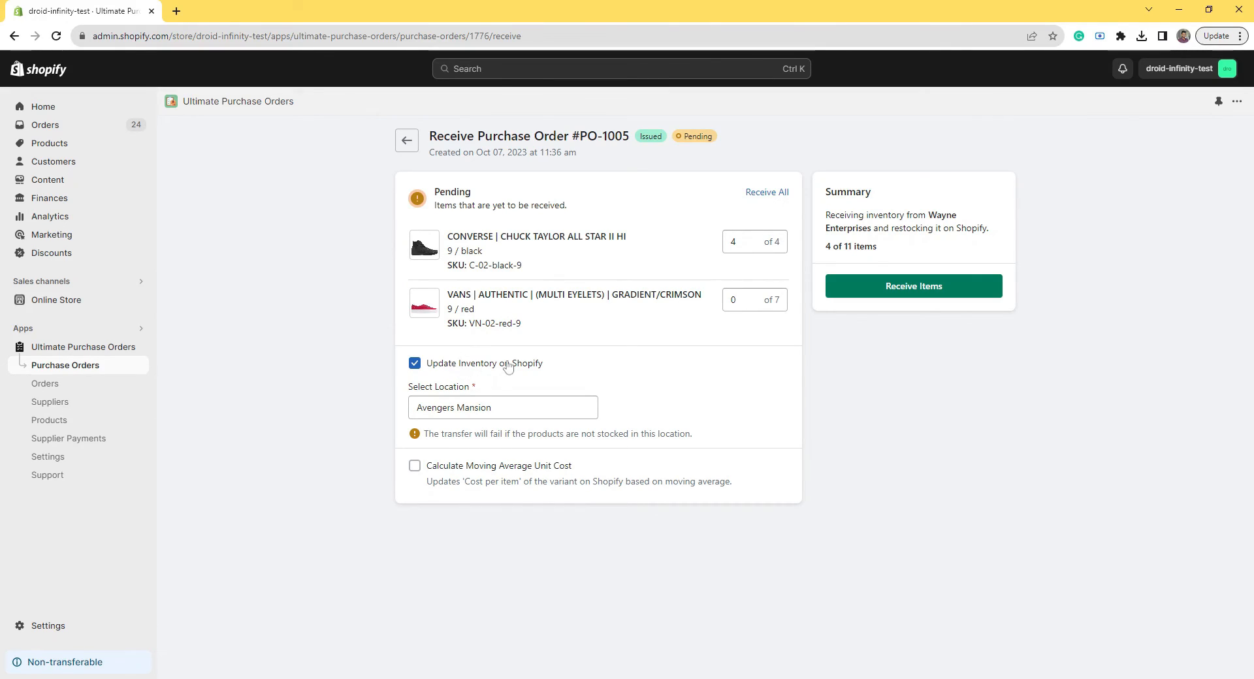
Step: Set Stark Tower, New York as the stock location and receive the Converse into inventory
left_click(483, 407)
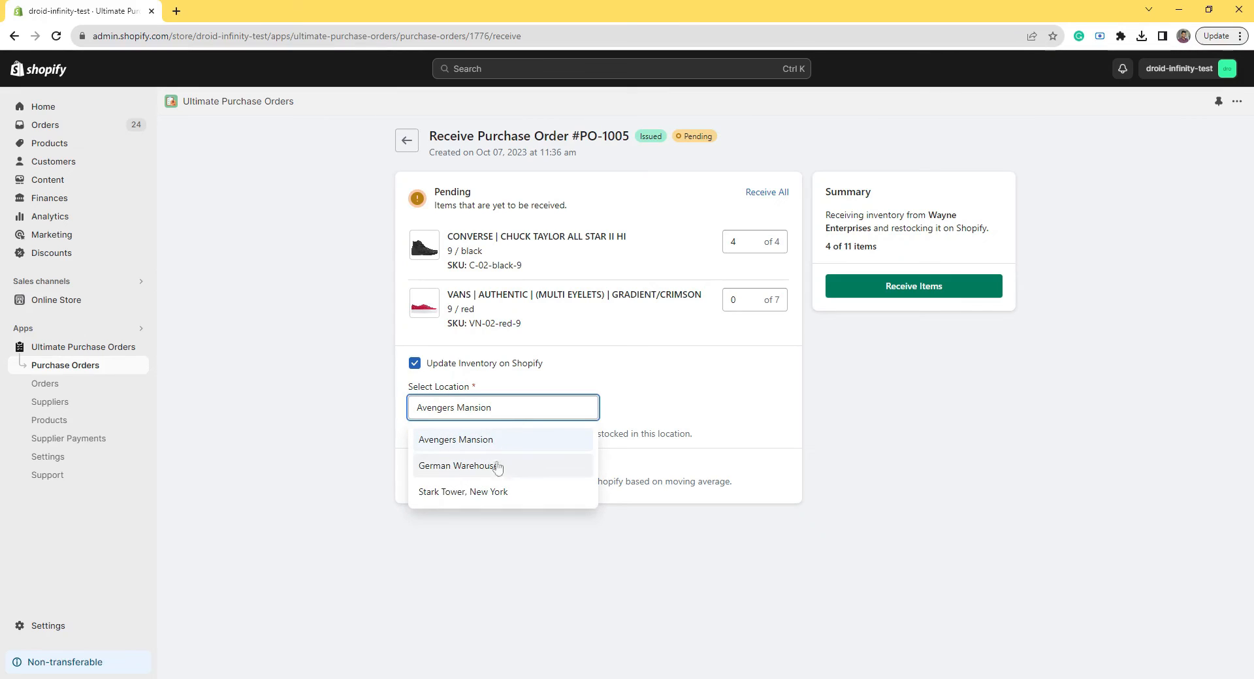
left_click(494, 494)
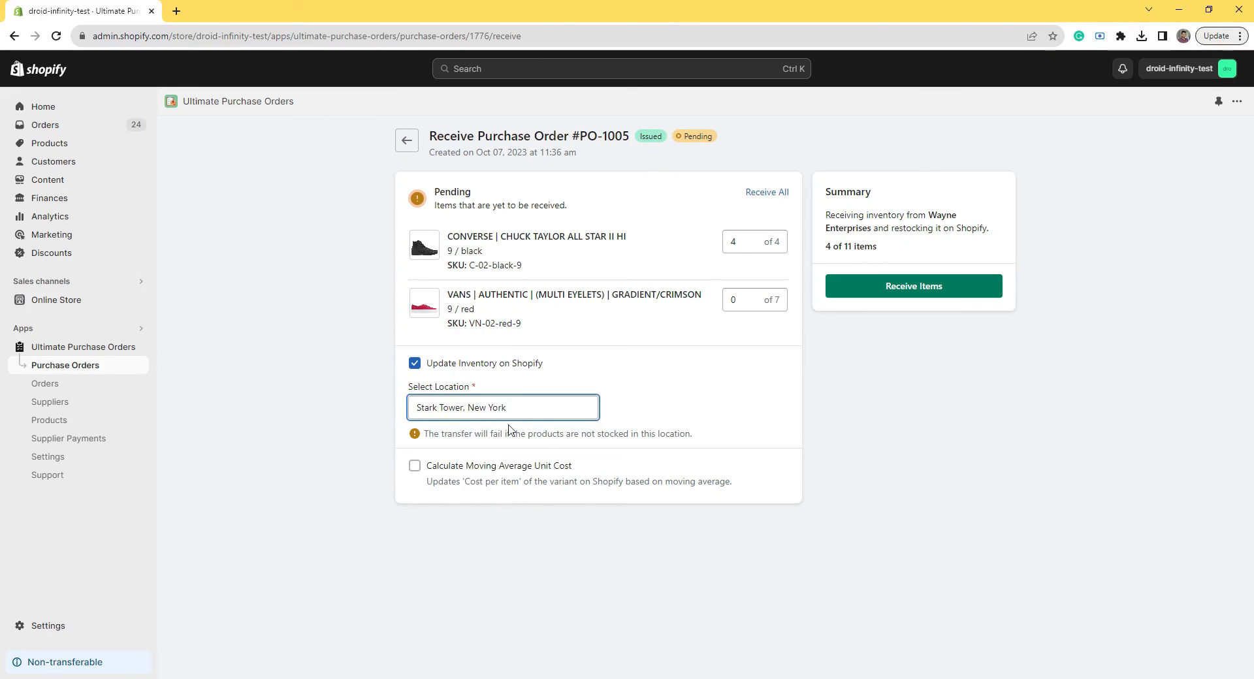
left_click(628, 427)
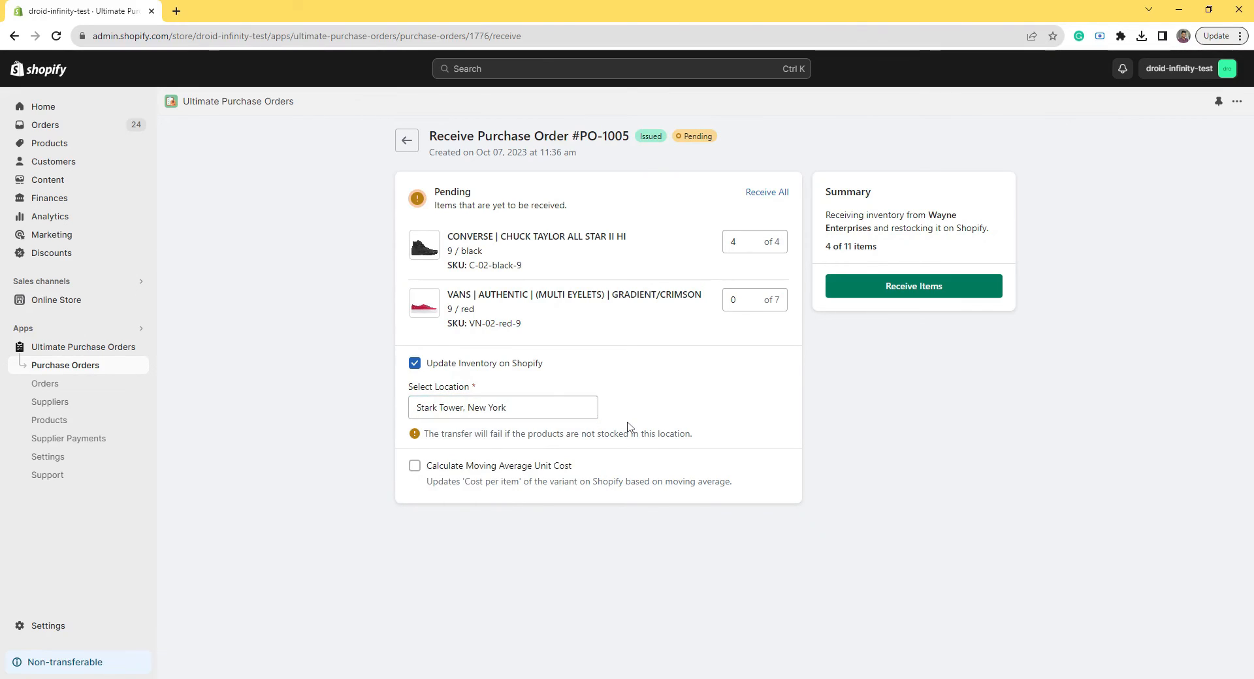
left_click(893, 289)
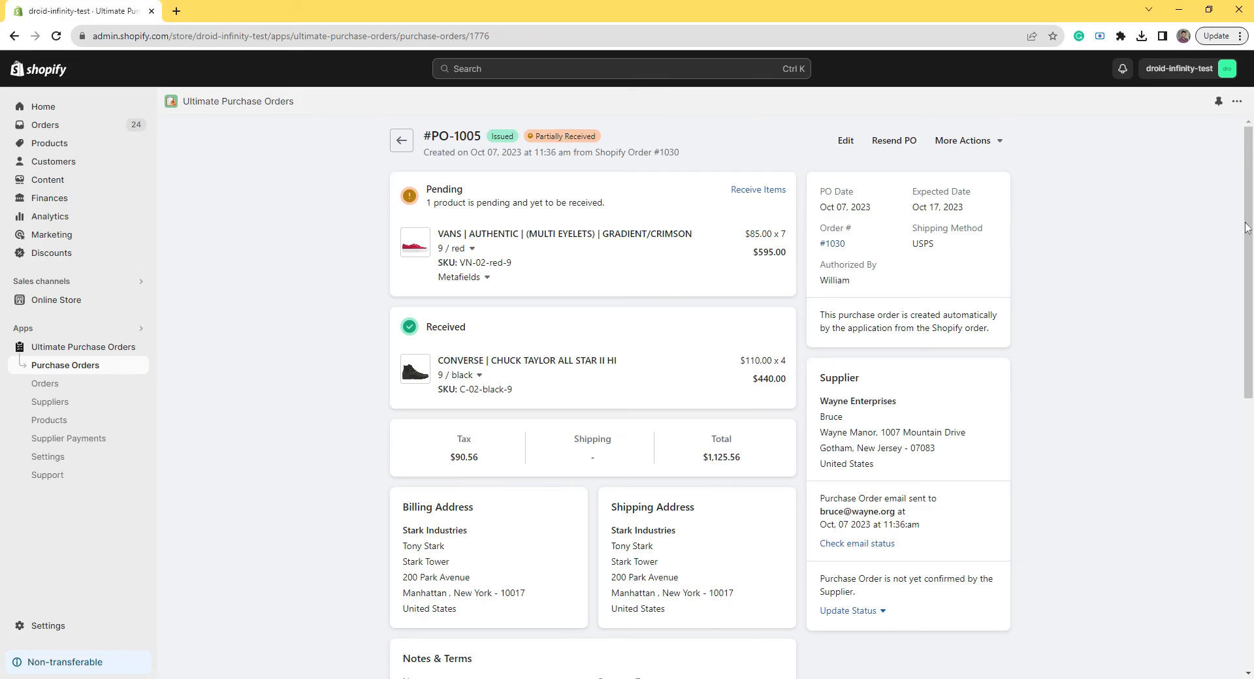
Step: Scroll down PO-1005's timeline to review the 4 Converse Chuck Taylor pairs restocked at Stark Tower
scroll(1251, 212, "down", 7)
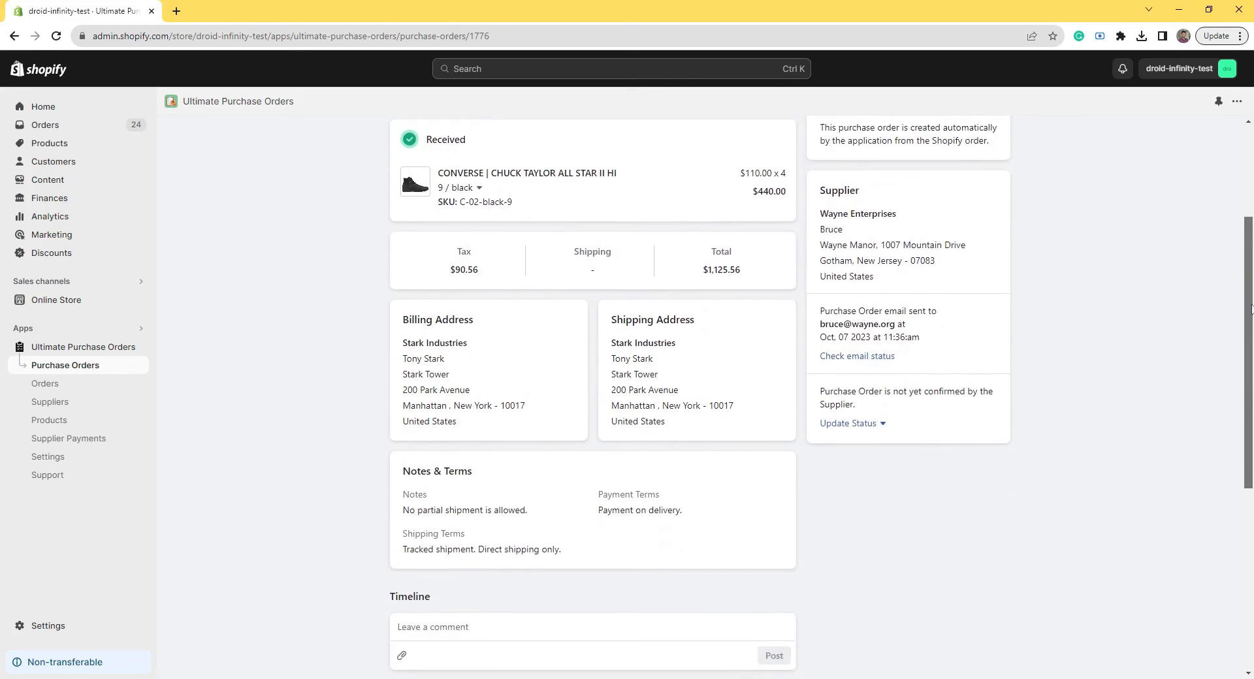
scroll(821, 391, "down", 2)
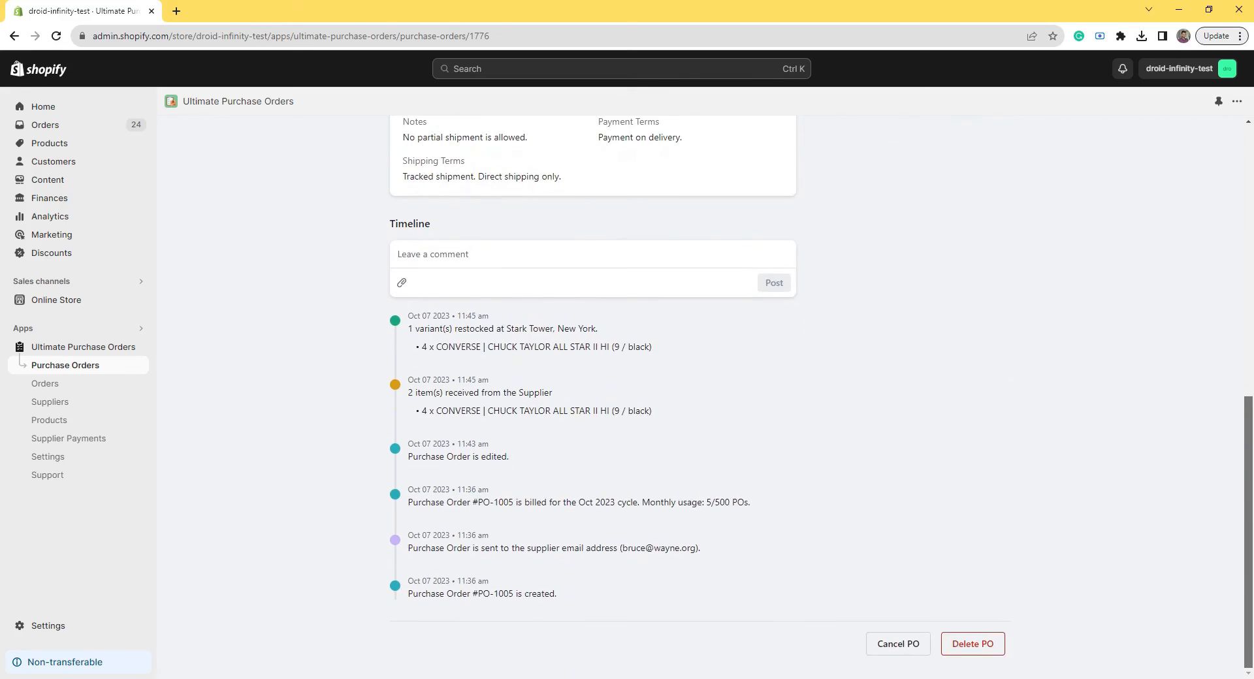